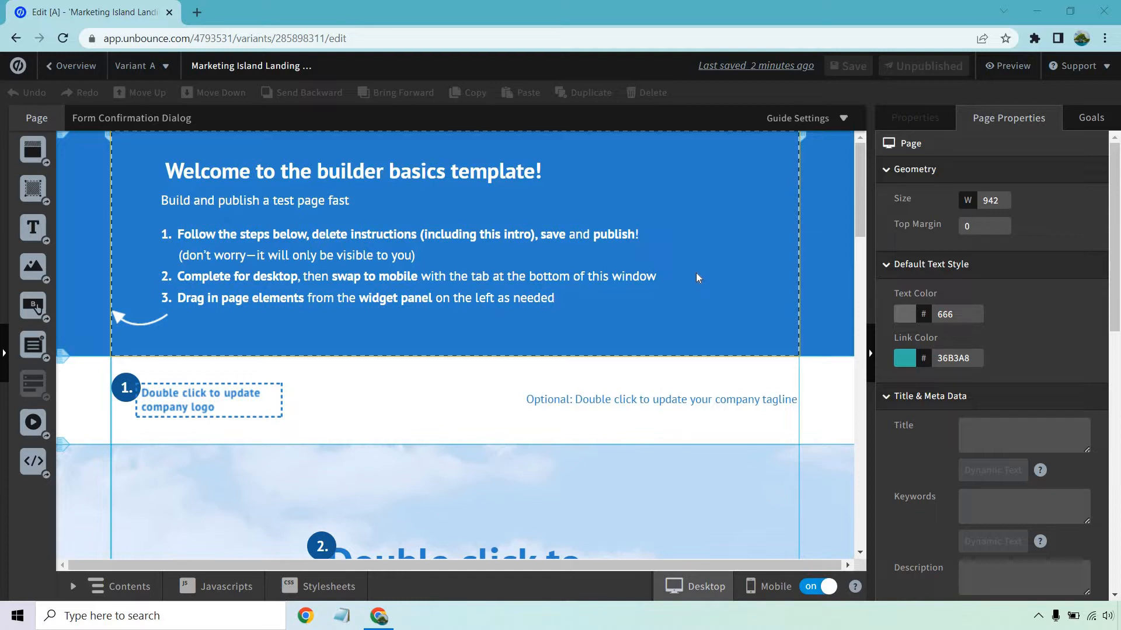
# Delete the blue welcome note section containing the template instructions.
pyautogui.click(704, 218)
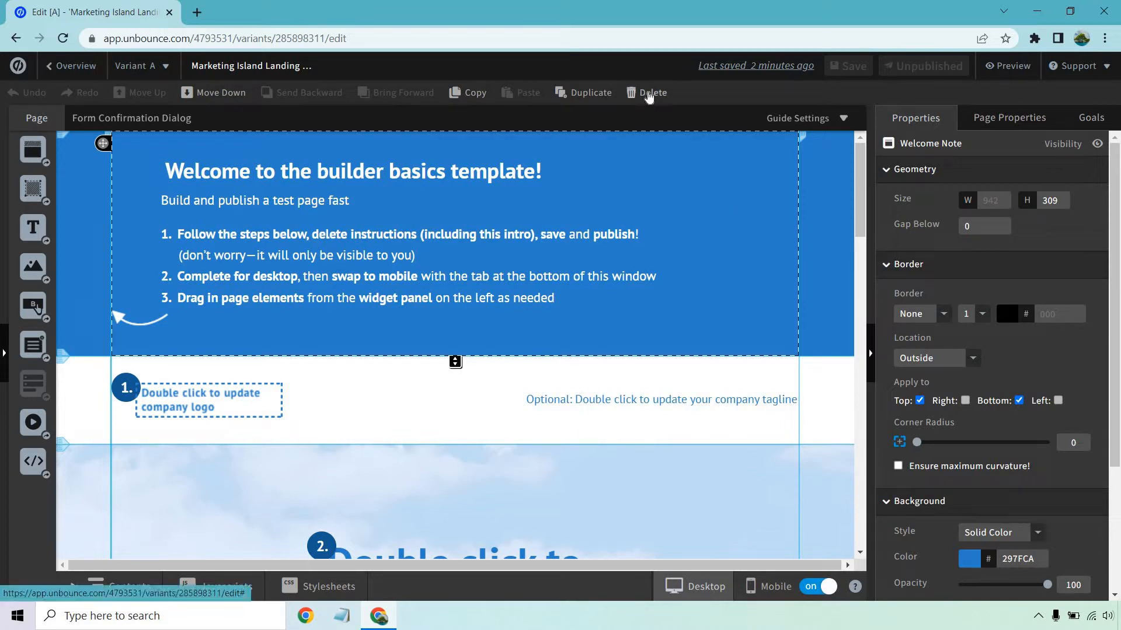
pyautogui.click(649, 95)
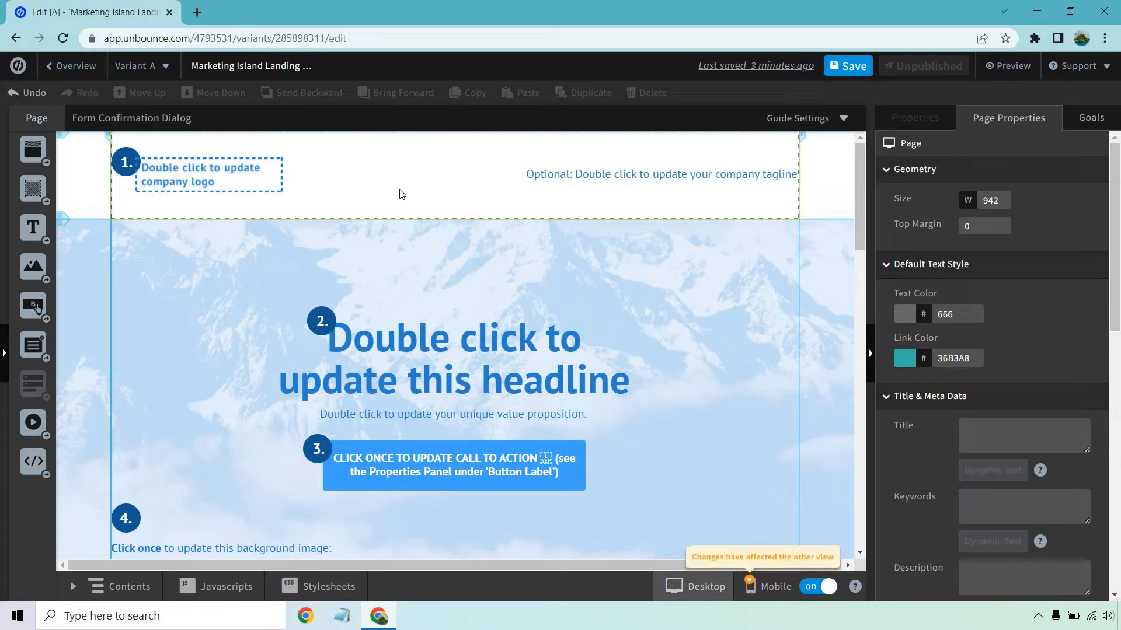
# Replace the company logo placeholder with the island photo from My Images, scaling the image to fit.
pyautogui.doubleClick(230, 181)
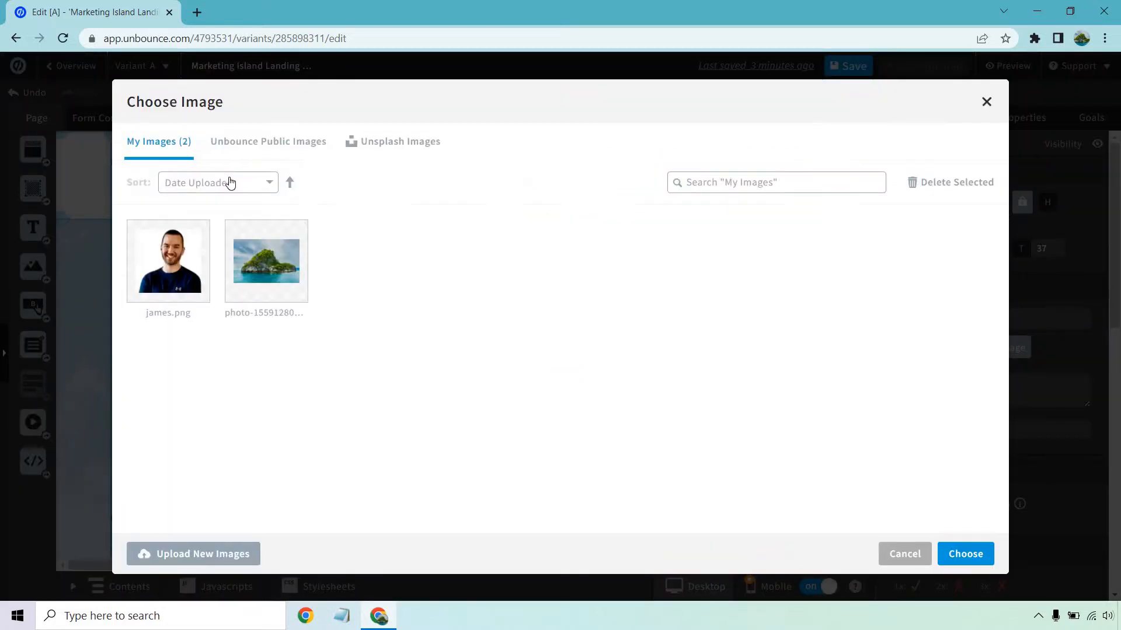
pyautogui.click(293, 281)
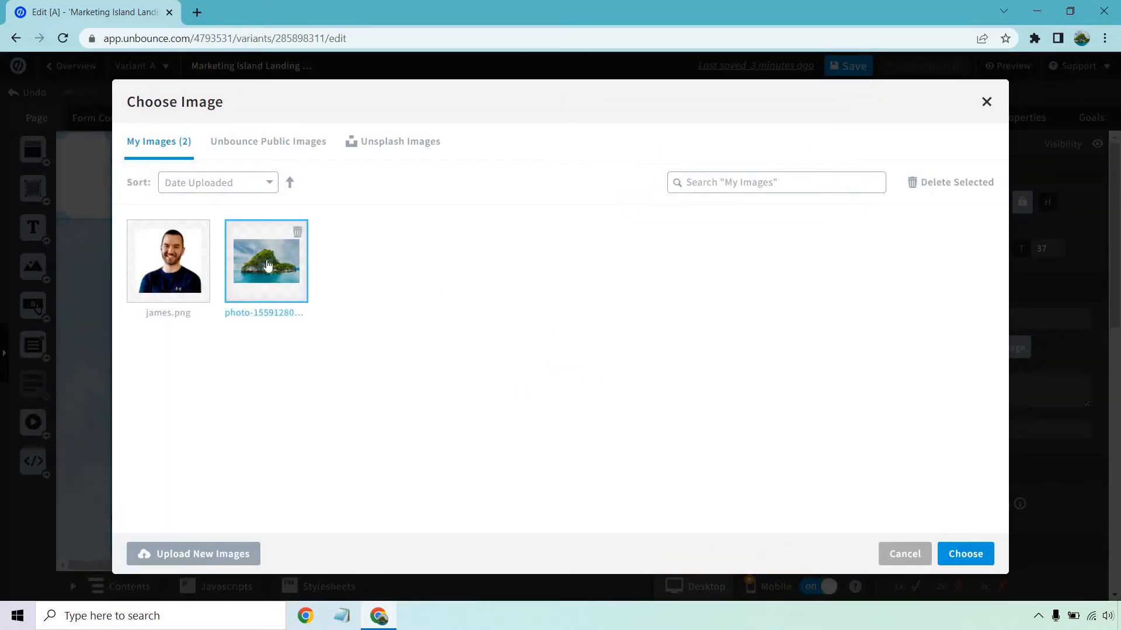
pyautogui.click(951, 556)
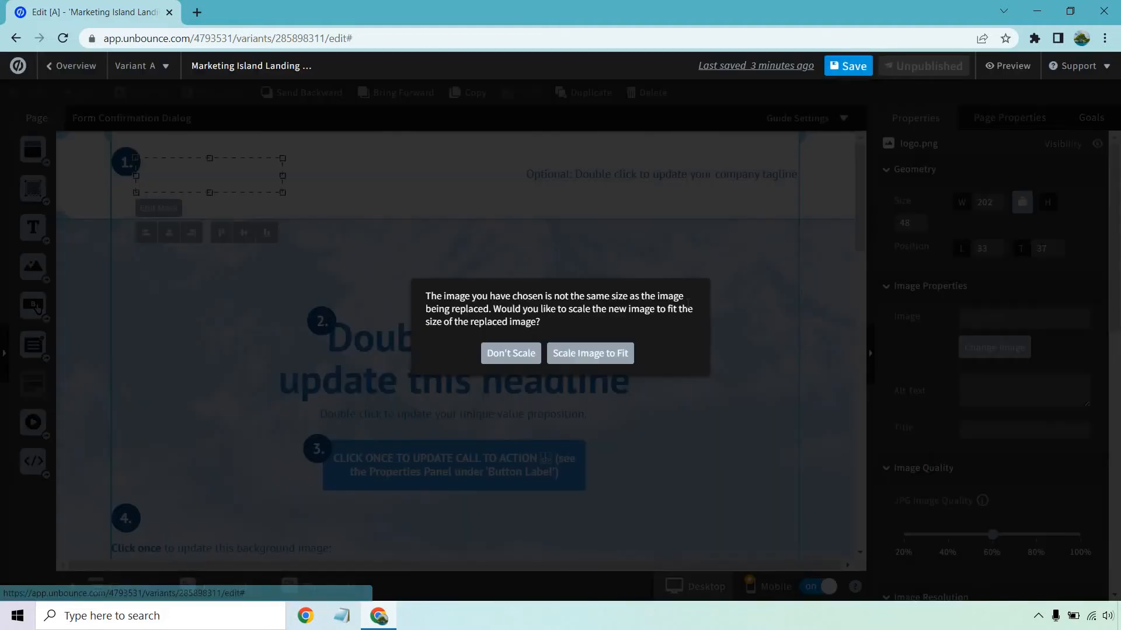
pyautogui.click(607, 354)
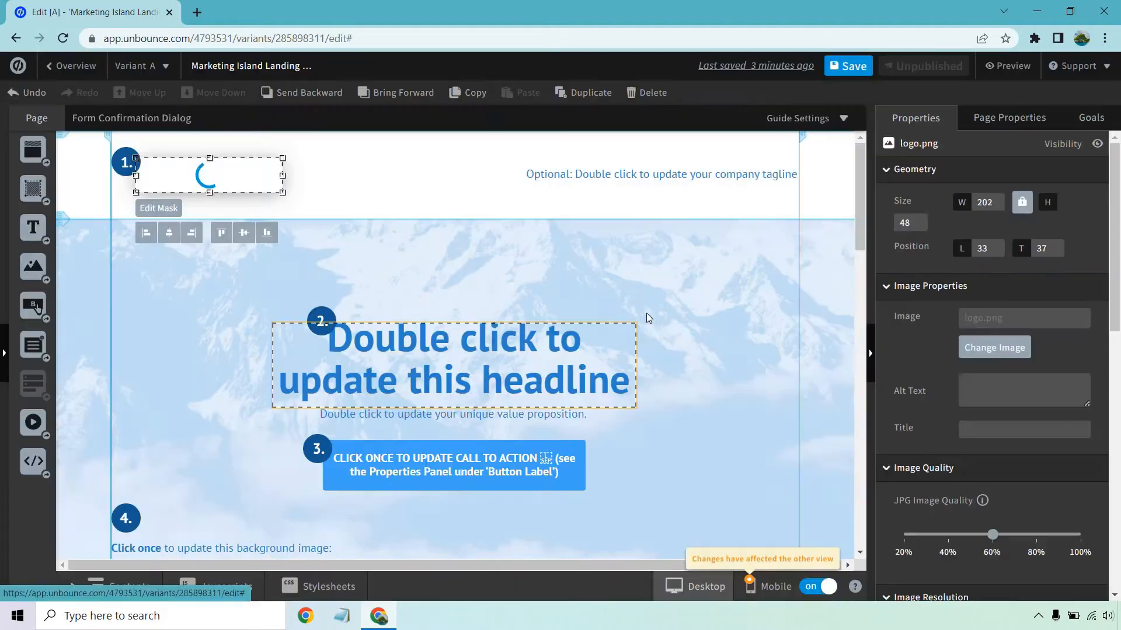
pyautogui.click(690, 283)
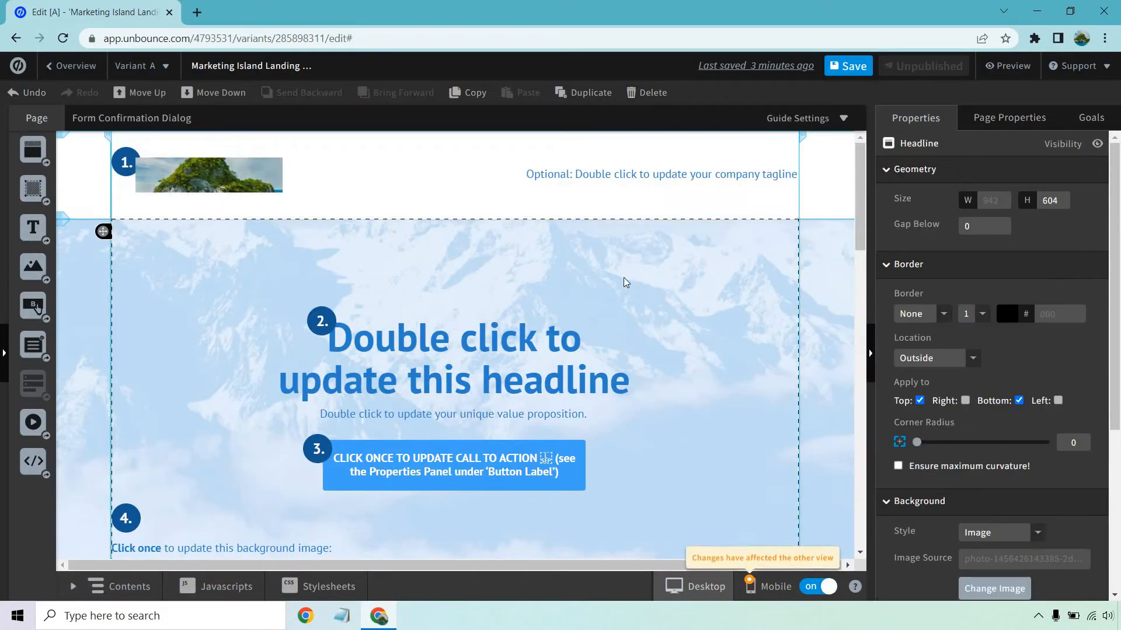
# Replace the company tagline text with "Pick The Best Software Tools For Your Online".
pyautogui.click(587, 175)
pyautogui.tripleClick(586, 176)
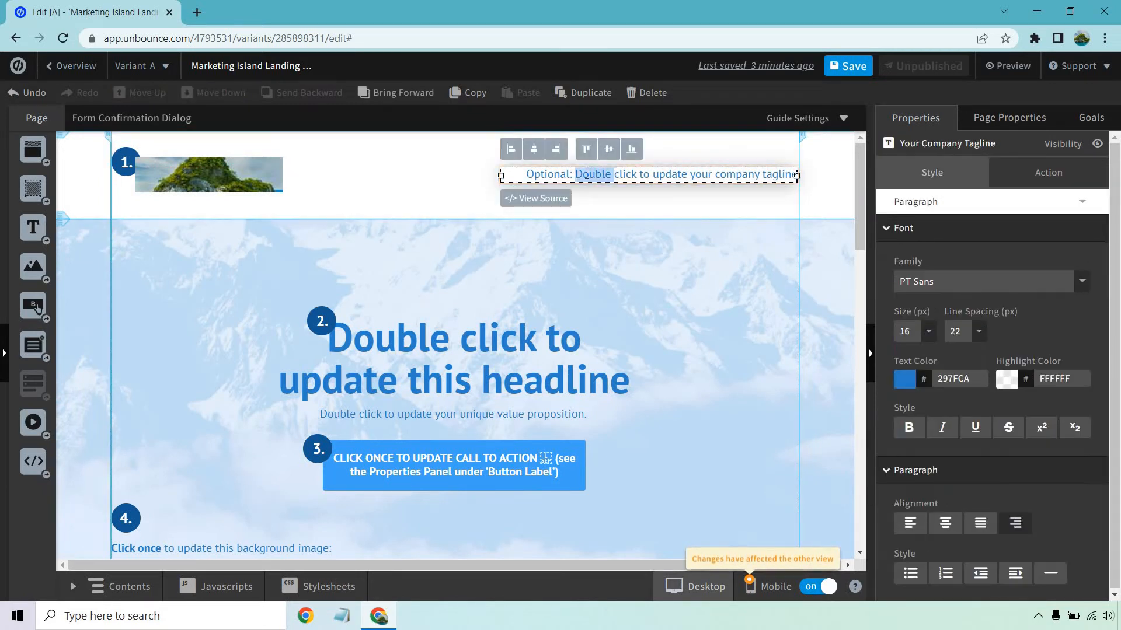
pyautogui.write('Pick The Be')
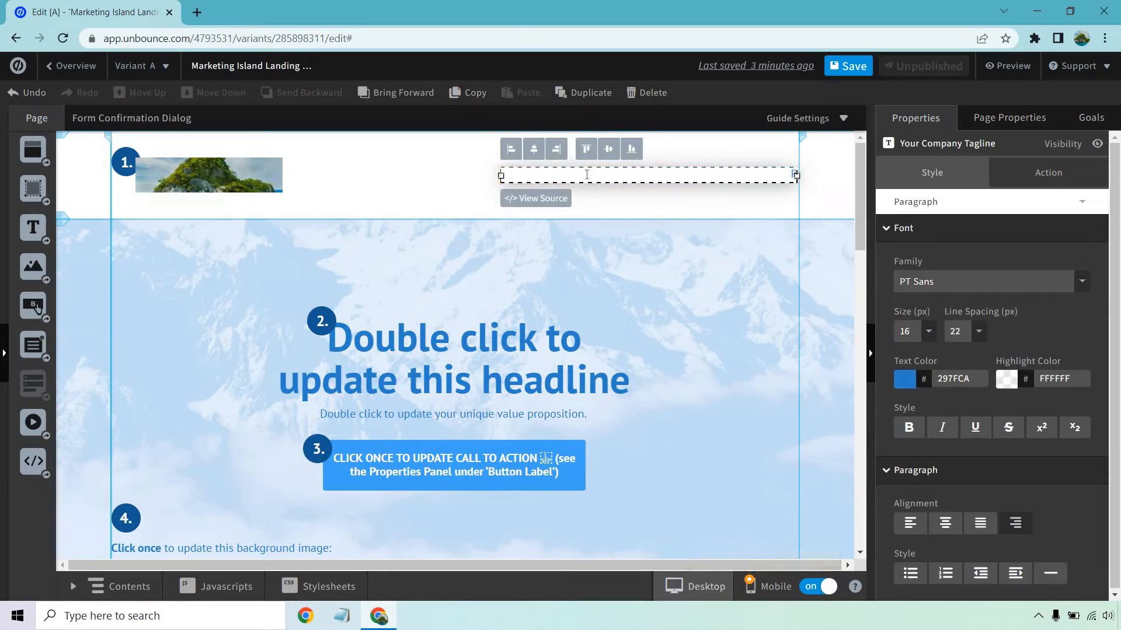
pyautogui.write('st')
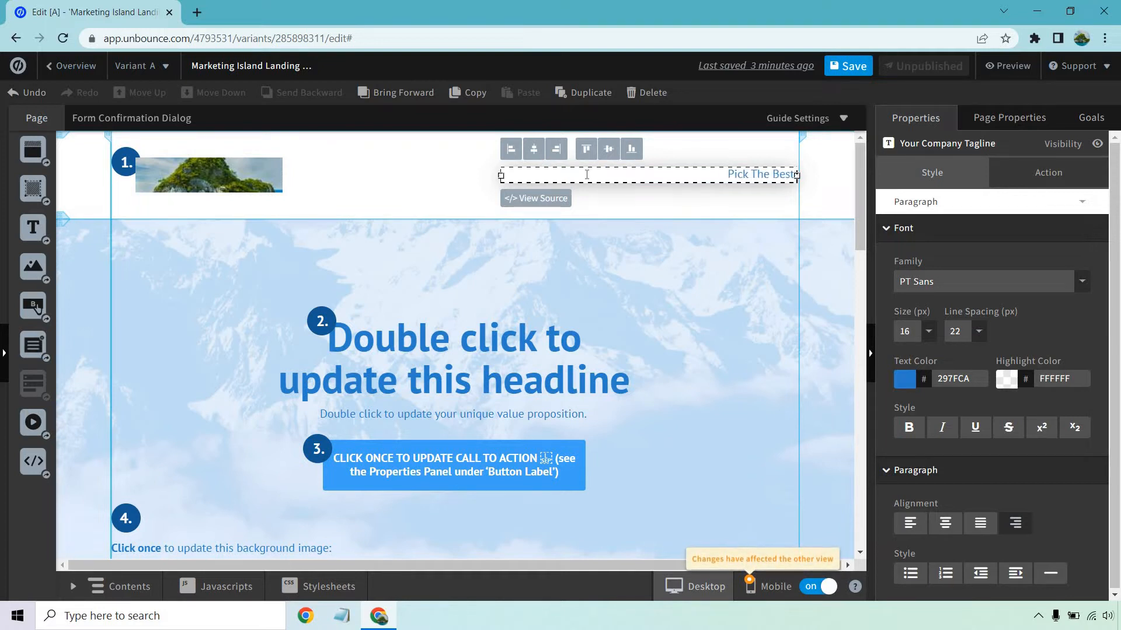
pyautogui.write(' Software Tools')
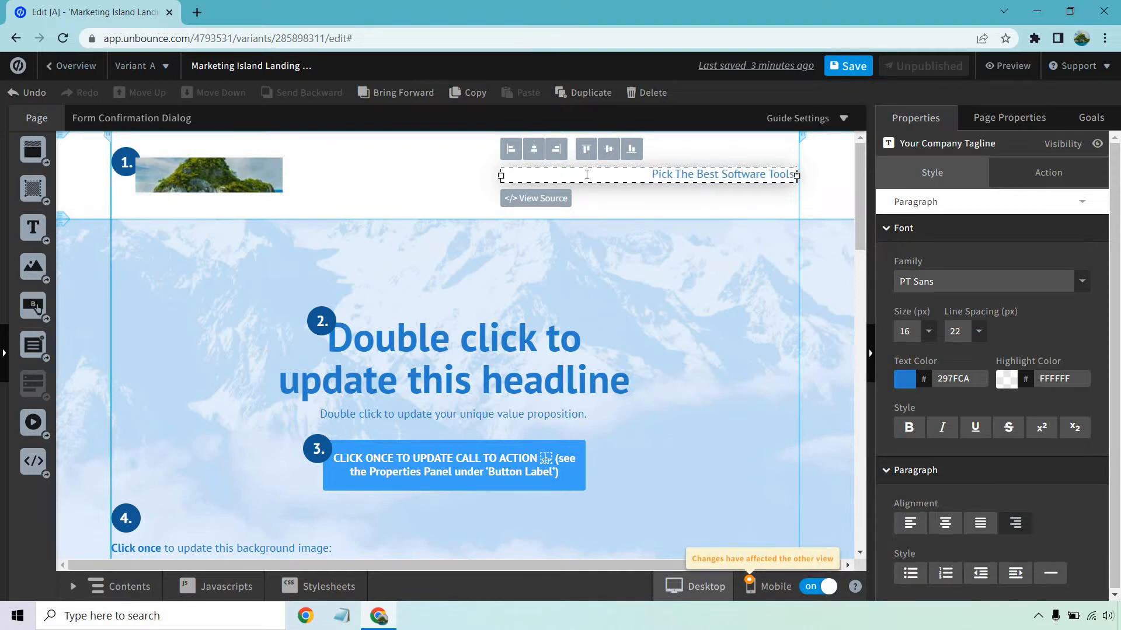
pyautogui.write(' For Your Online Bi')
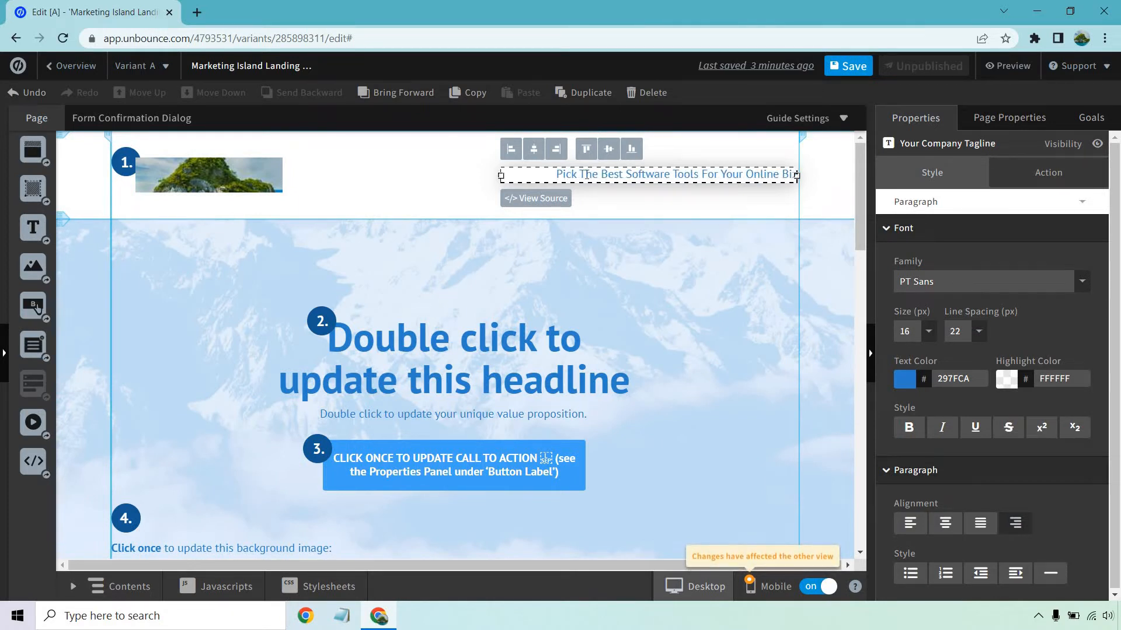
pyautogui.click(626, 271)
# Change the main headline text to "I'll Help You Pick The Best Software".
pyautogui.scroll(-1, 626, 271)
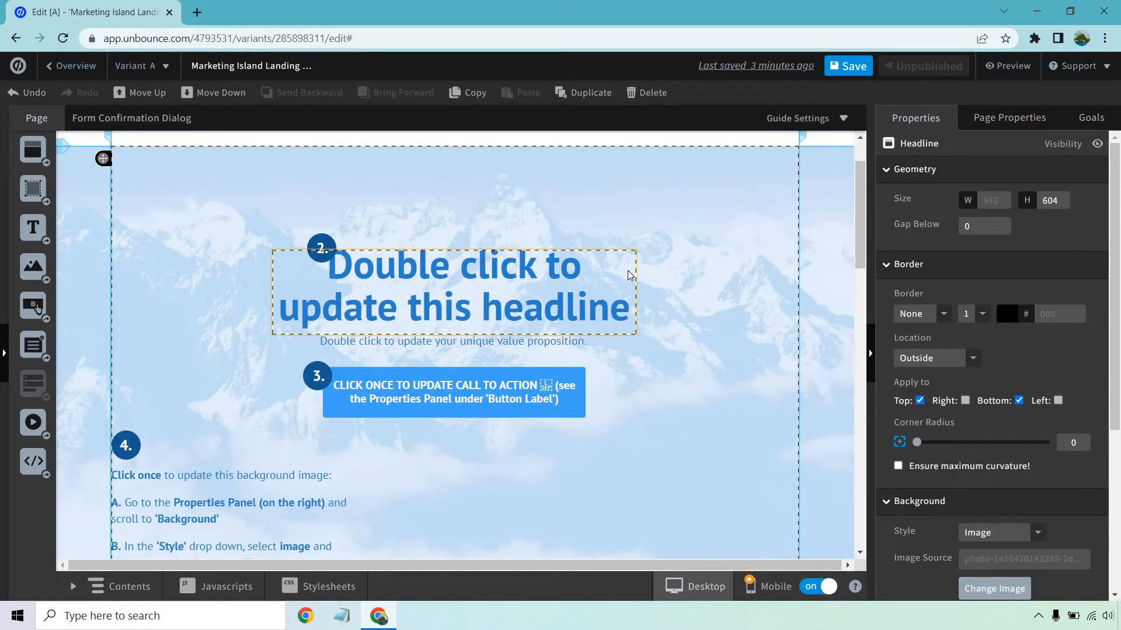
pyautogui.doubleClick(547, 280)
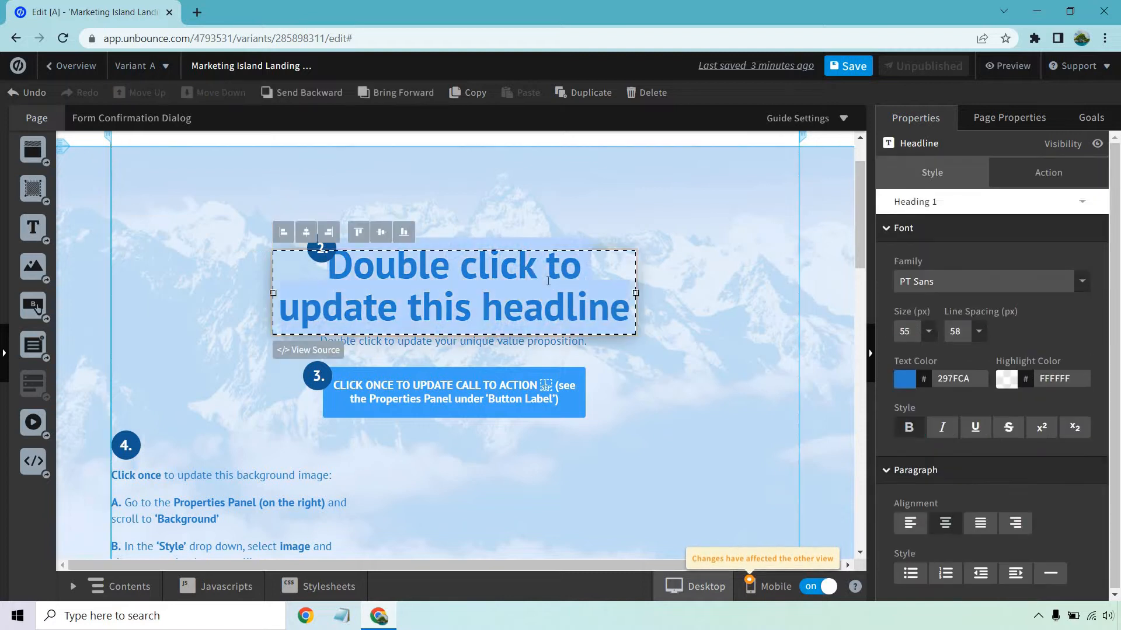
pyautogui.press('BackSpace')
pyautogui.write("I'll")
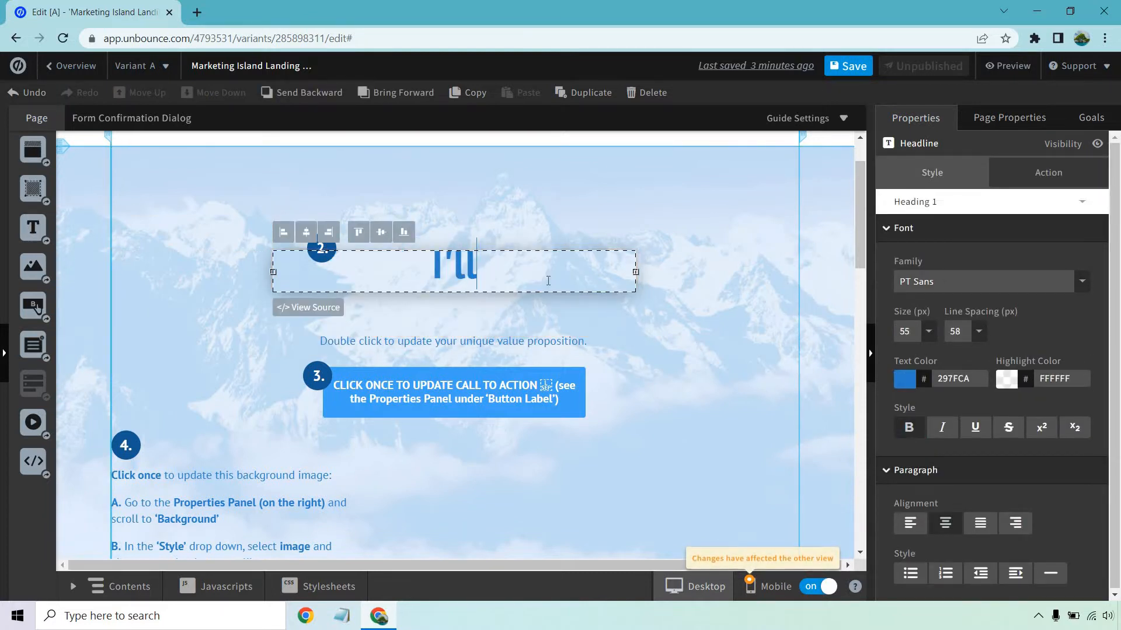
pyautogui.write(' Help You Pic')
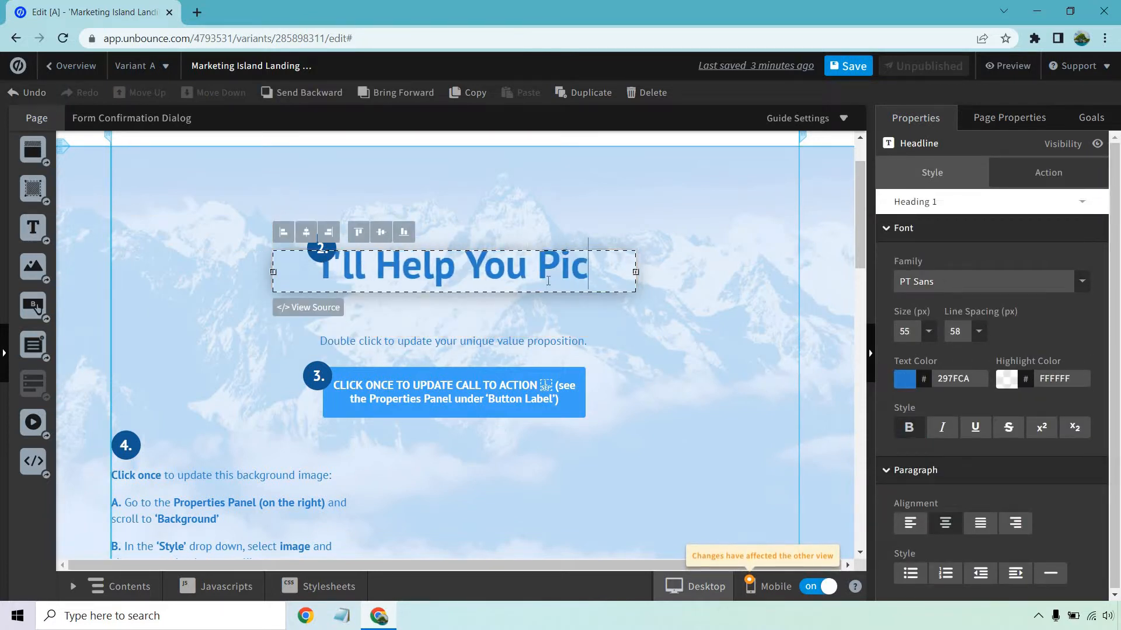
pyautogui.write('k The Best Software')
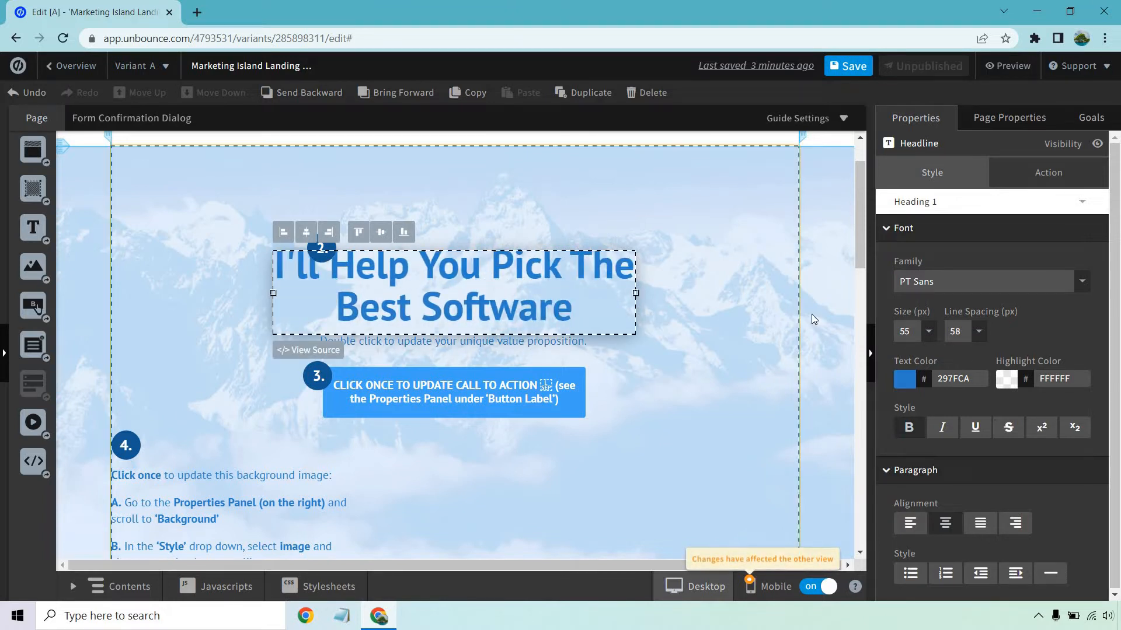
pyautogui.click(774, 314)
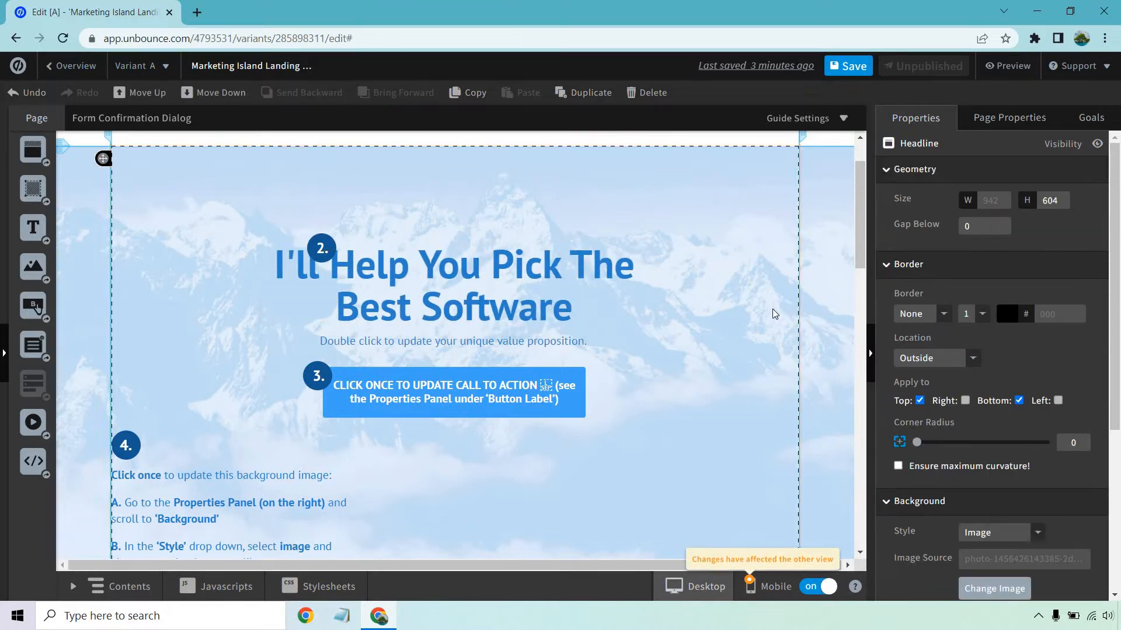
# Delete the value proposition line below the headline and the number 2 marker together with its blue circle.
pyautogui.click(570, 344)
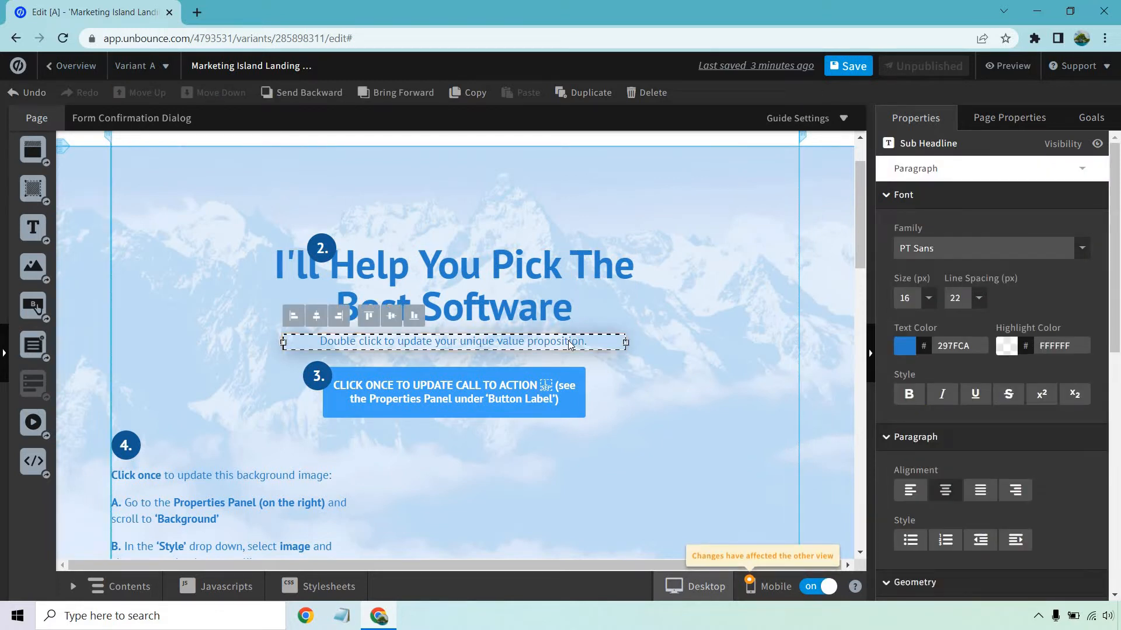
pyautogui.click(652, 94)
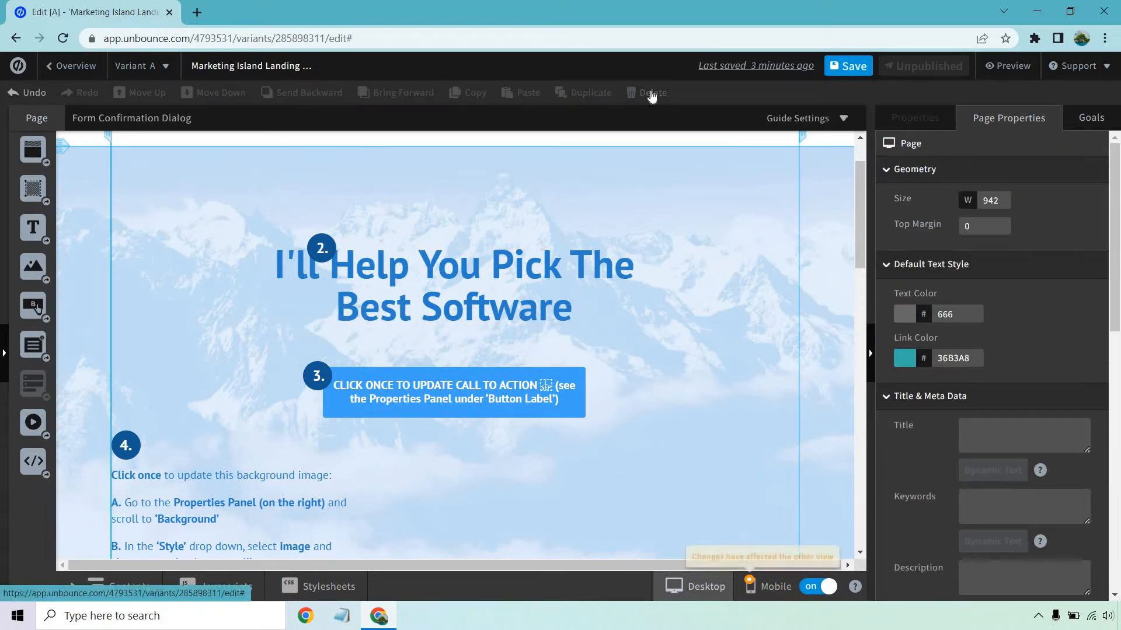
pyautogui.click(325, 248)
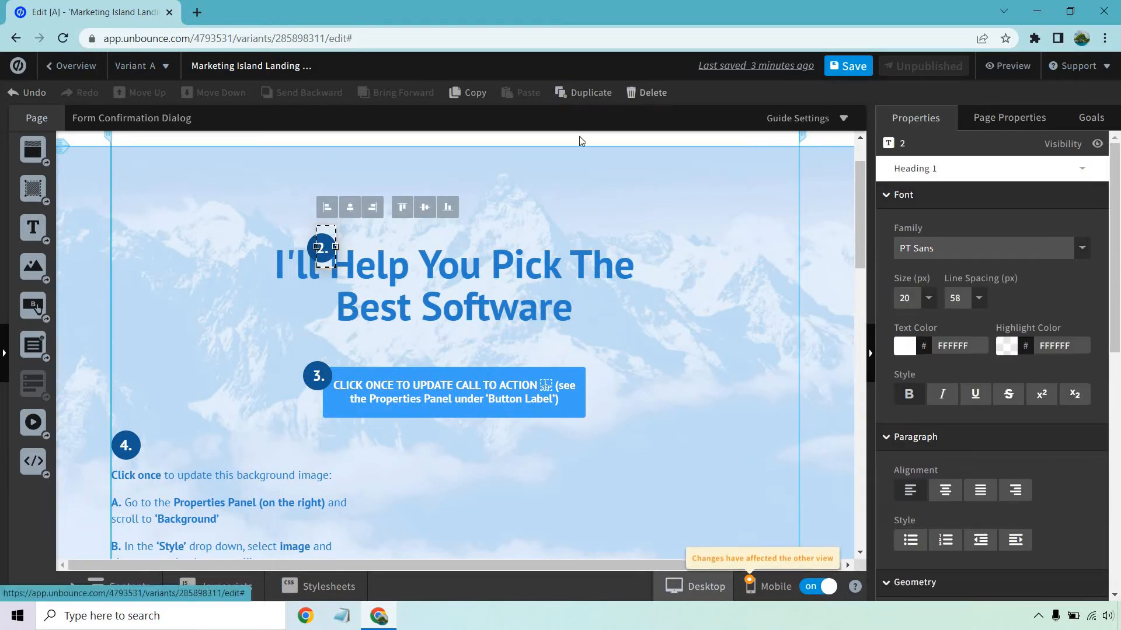
pyautogui.click(652, 92)
pyautogui.click(322, 248)
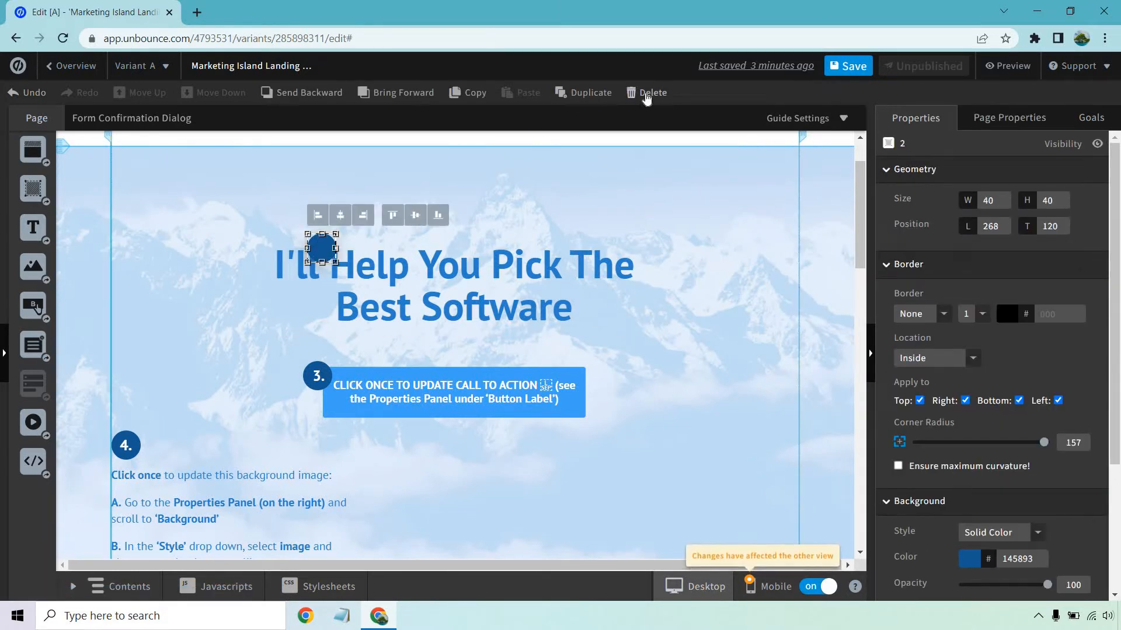
pyautogui.click(646, 95)
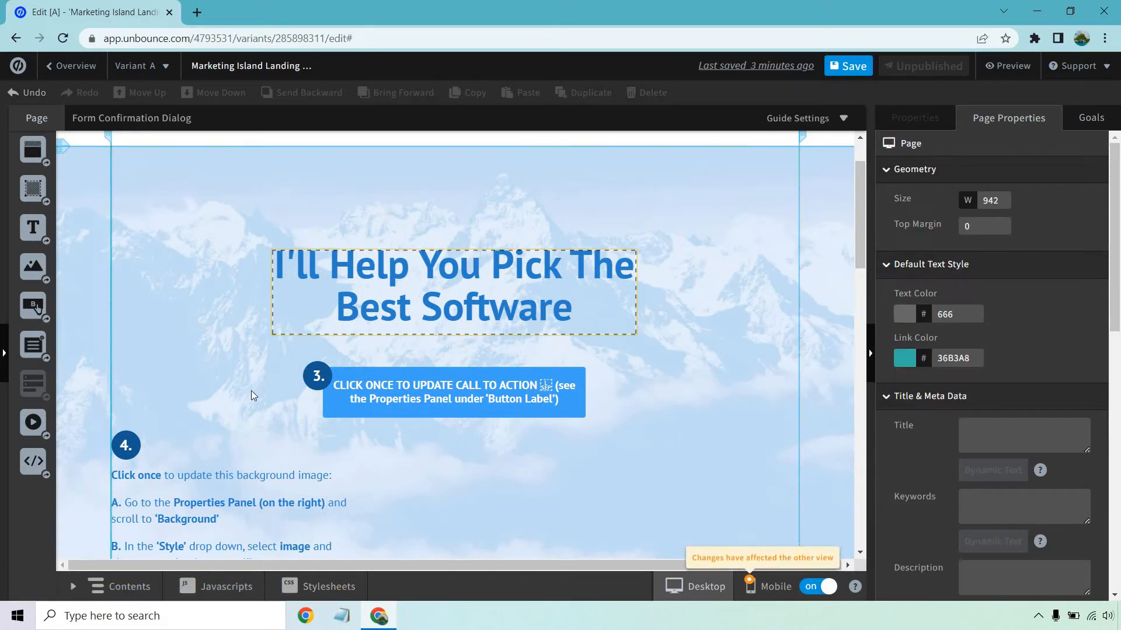
# Delete the number 3 marker and its blue circle beside the call-to-action button.
pyautogui.click(313, 374)
pyautogui.click(337, 343)
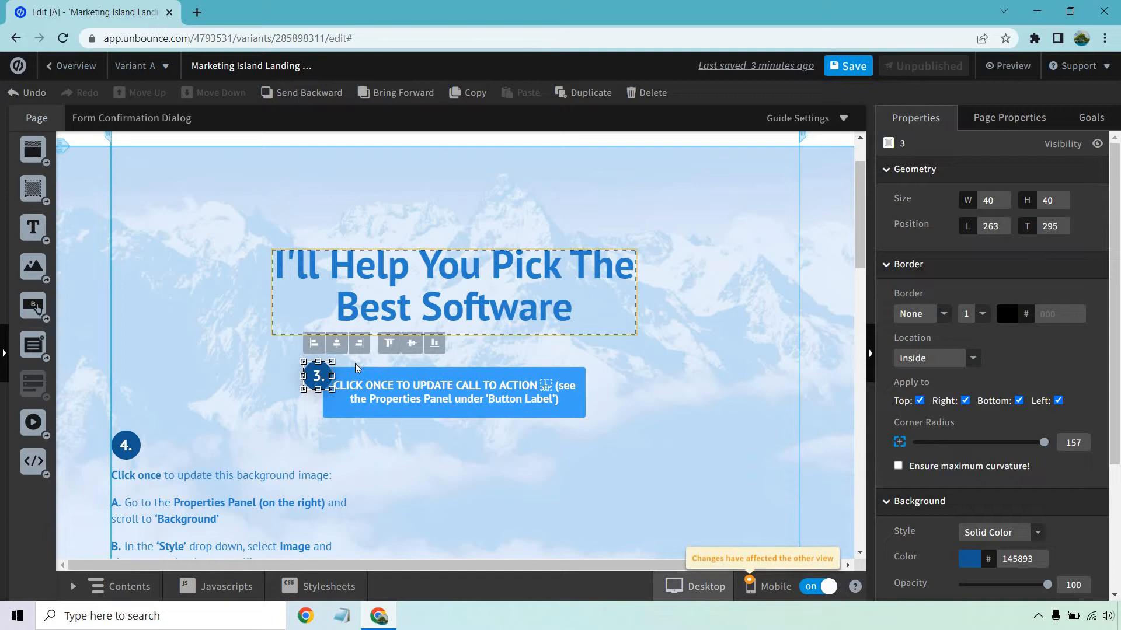
pyautogui.click(317, 378)
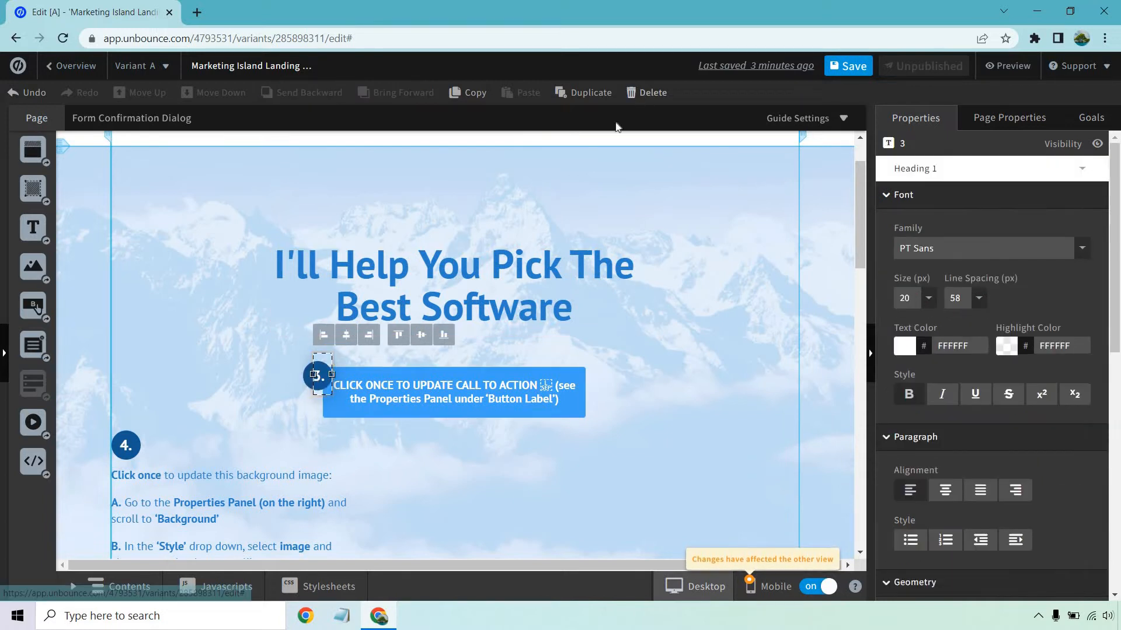
pyautogui.click(645, 92)
pyautogui.click(314, 375)
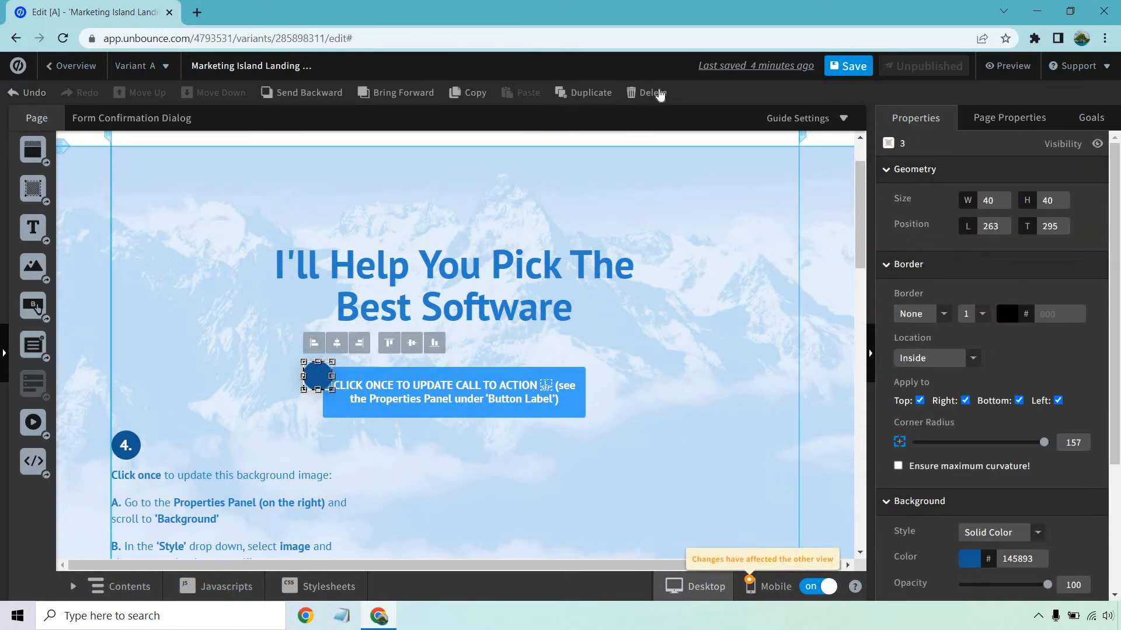
pyautogui.click(649, 93)
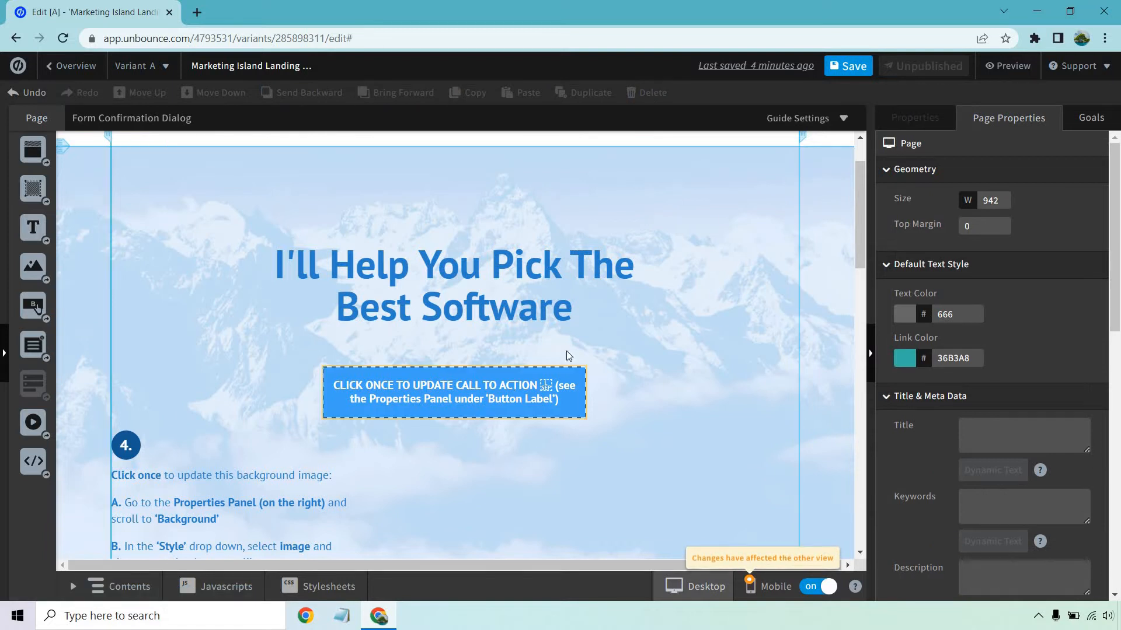
# Change the call-to-action button's label to "Click To Browse Some Of The Best Software".
pyautogui.click(502, 389)
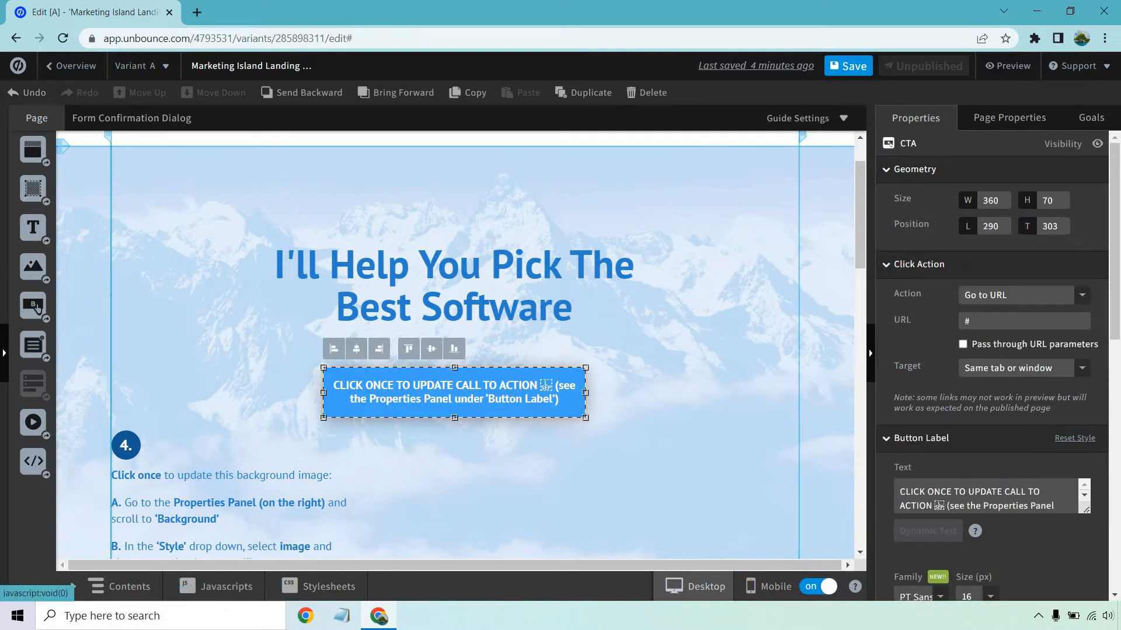
pyautogui.scroll(-1, 985, 416)
pyautogui.click(991, 419)
pyautogui.hotkey('ctrl', 'a')
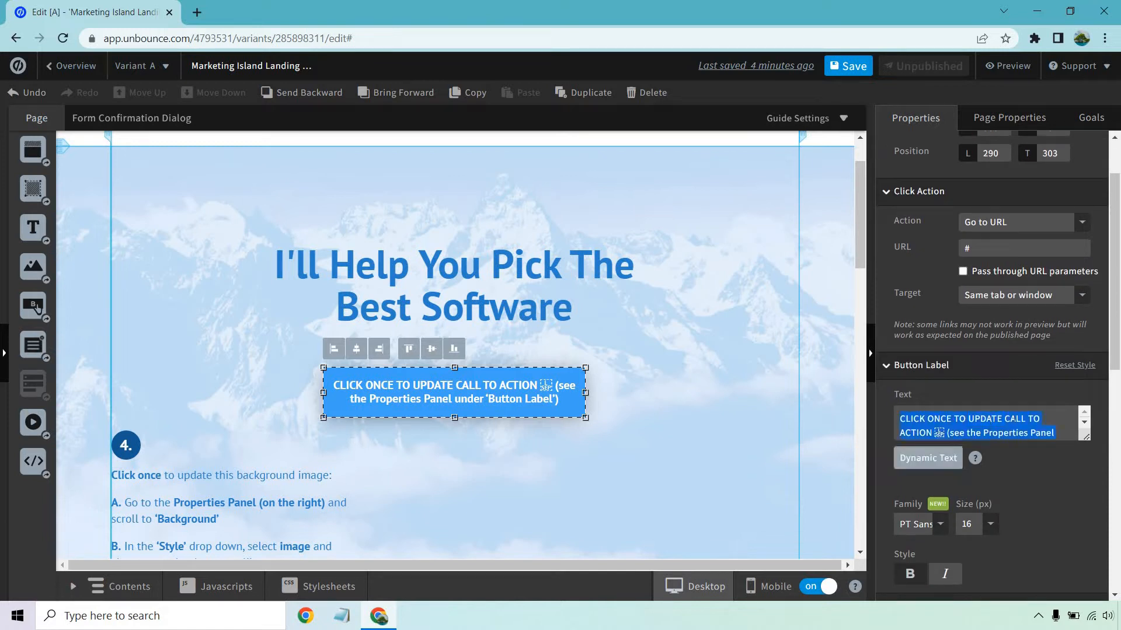
pyautogui.write('Click To ')
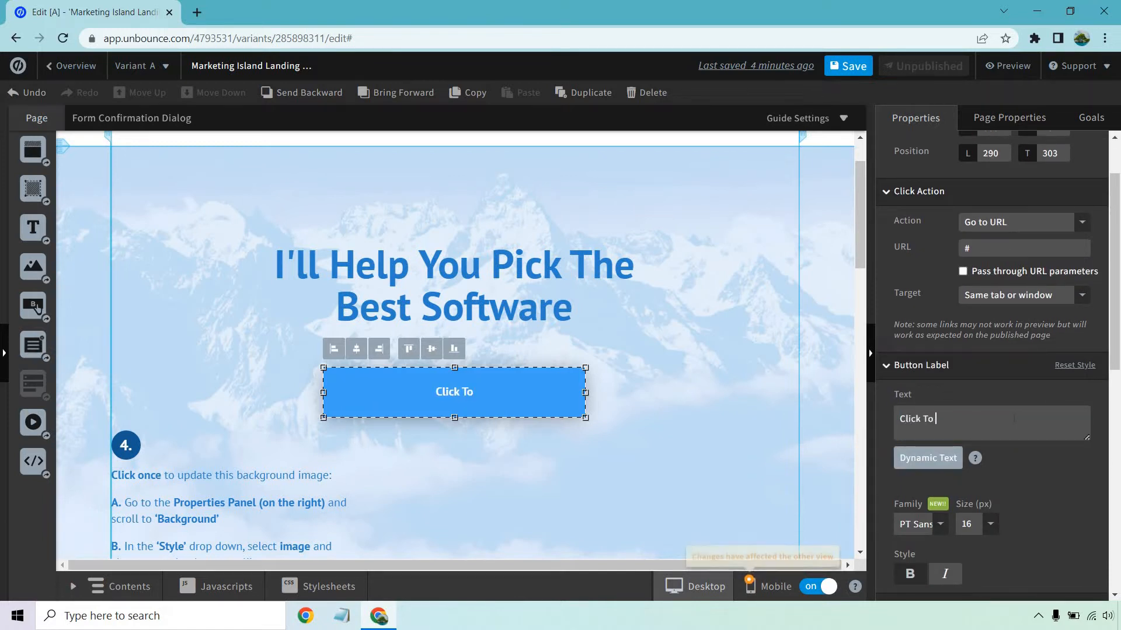
pyautogui.write('Browse Some O')
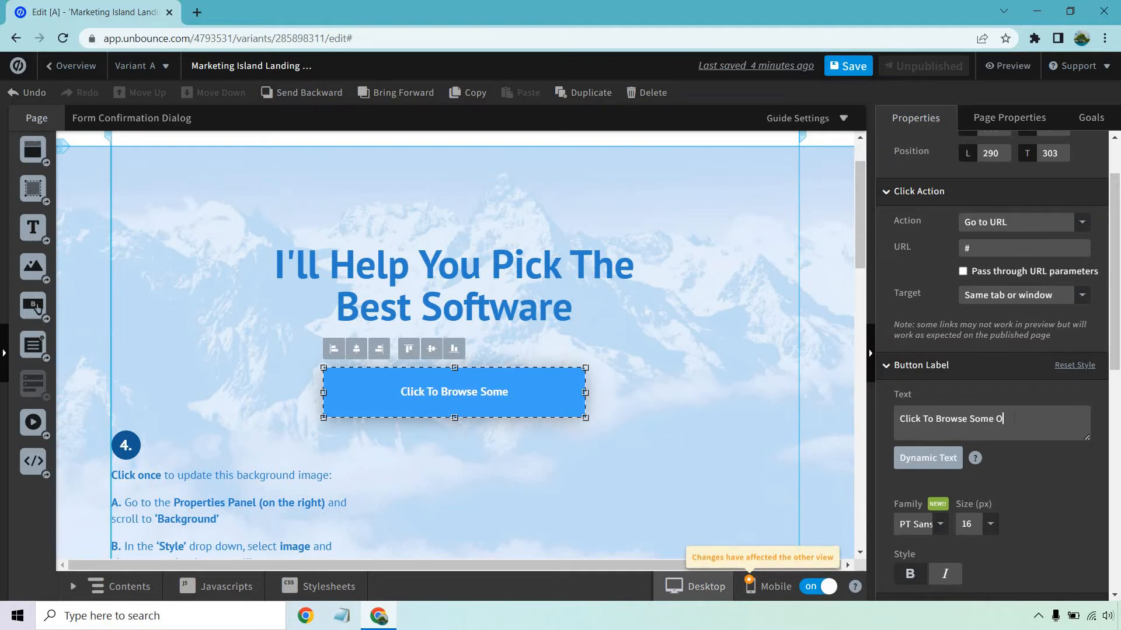
pyautogui.write('f The Best Soft')
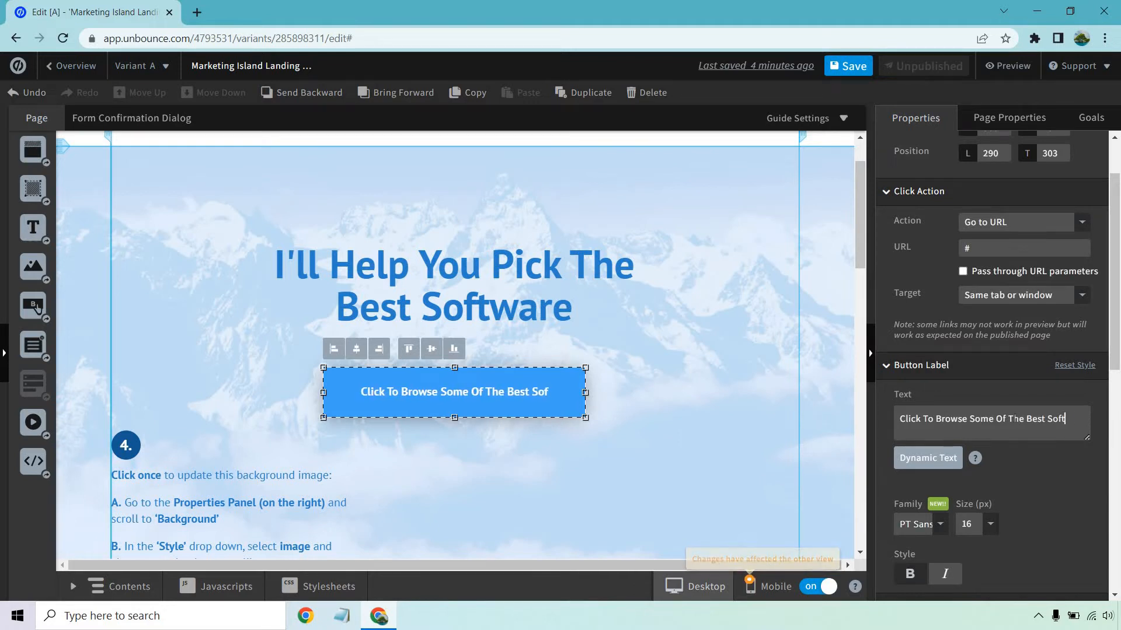
pyautogui.write('ware')
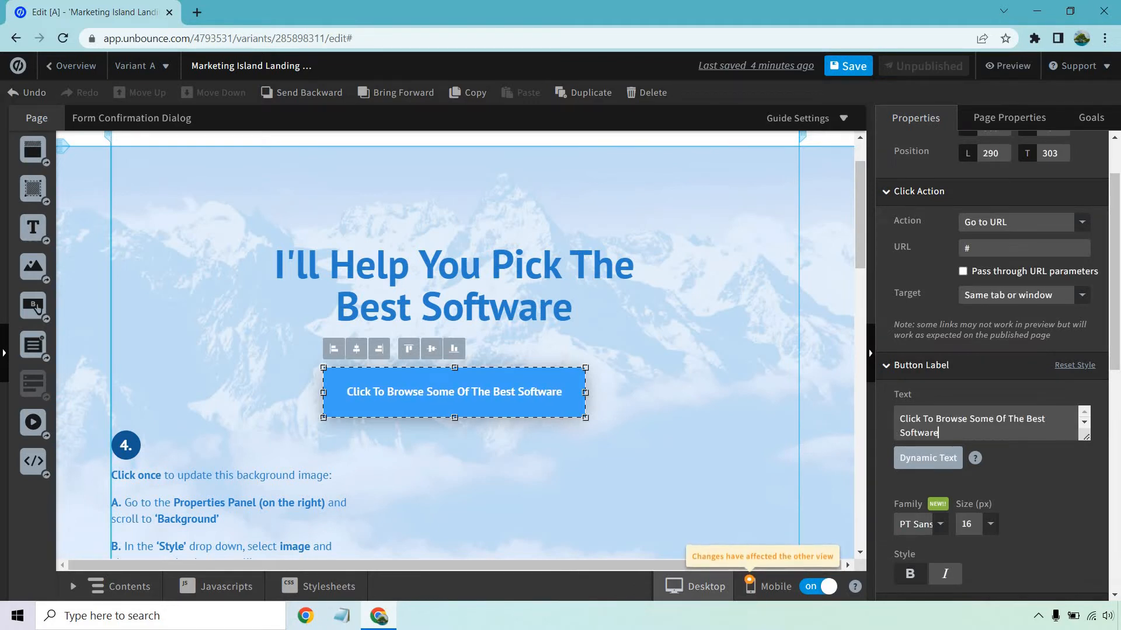
# Review the call-to-action button's geometry and click action settings, and open the page's conversion goals.
pyautogui.scroll(2, 1021, 446)
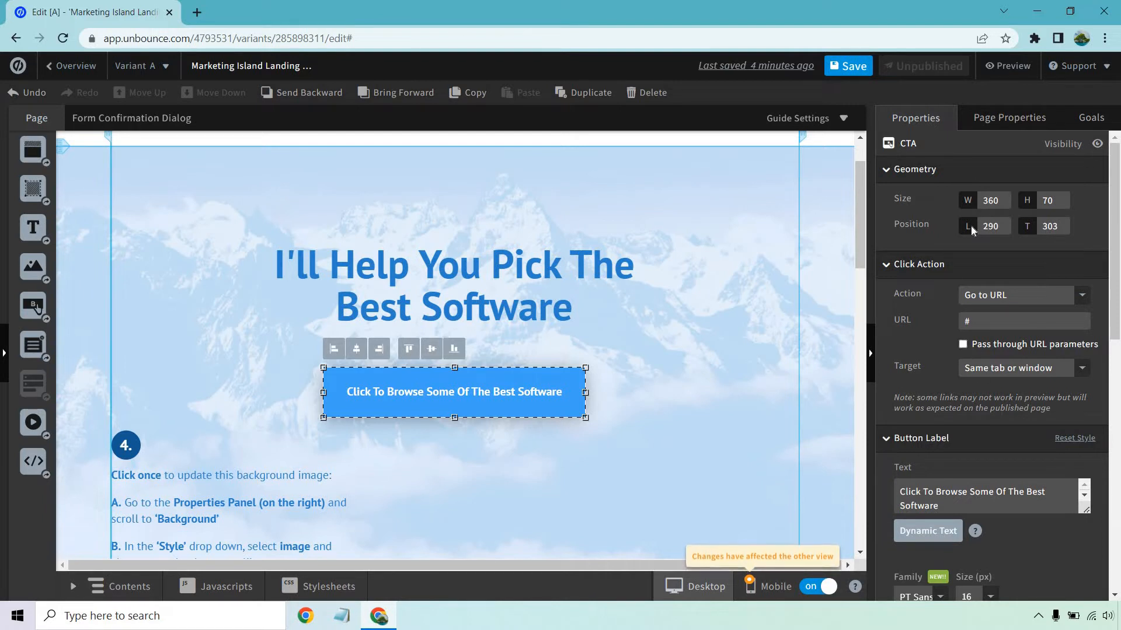
pyautogui.click(1091, 118)
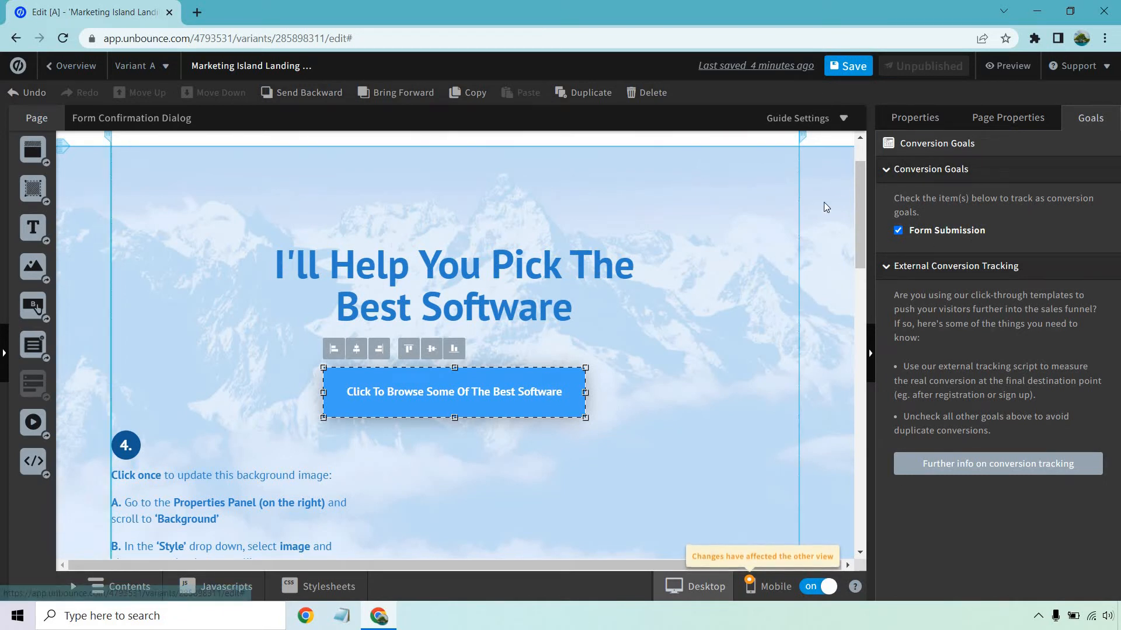
pyautogui.click(914, 119)
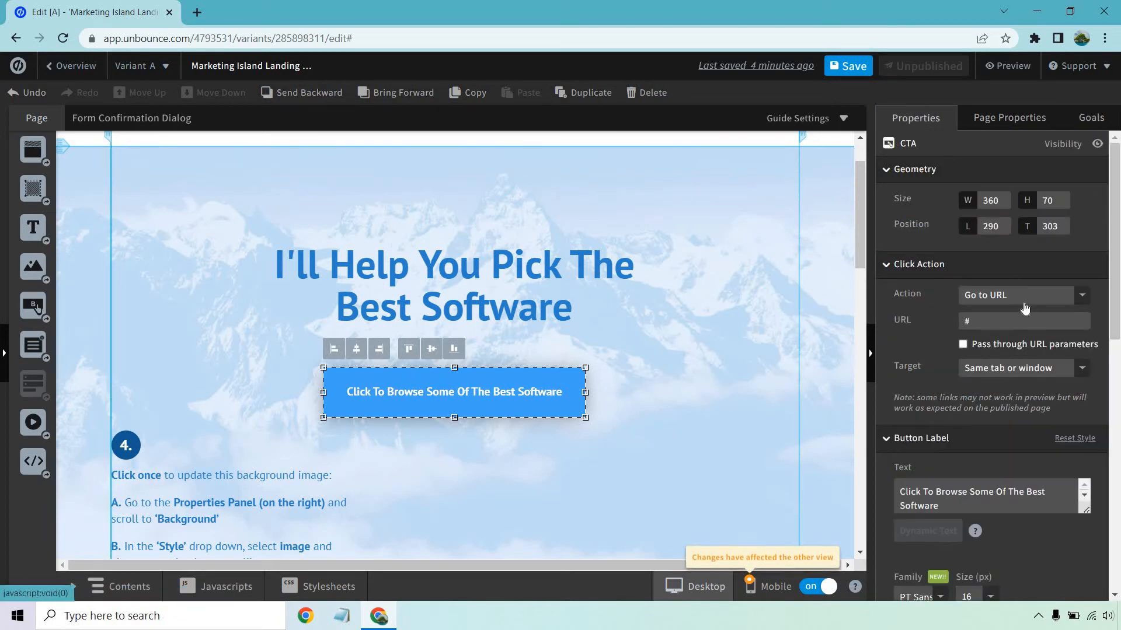
pyautogui.doubleClick(969, 322)
pyautogui.write('ww')
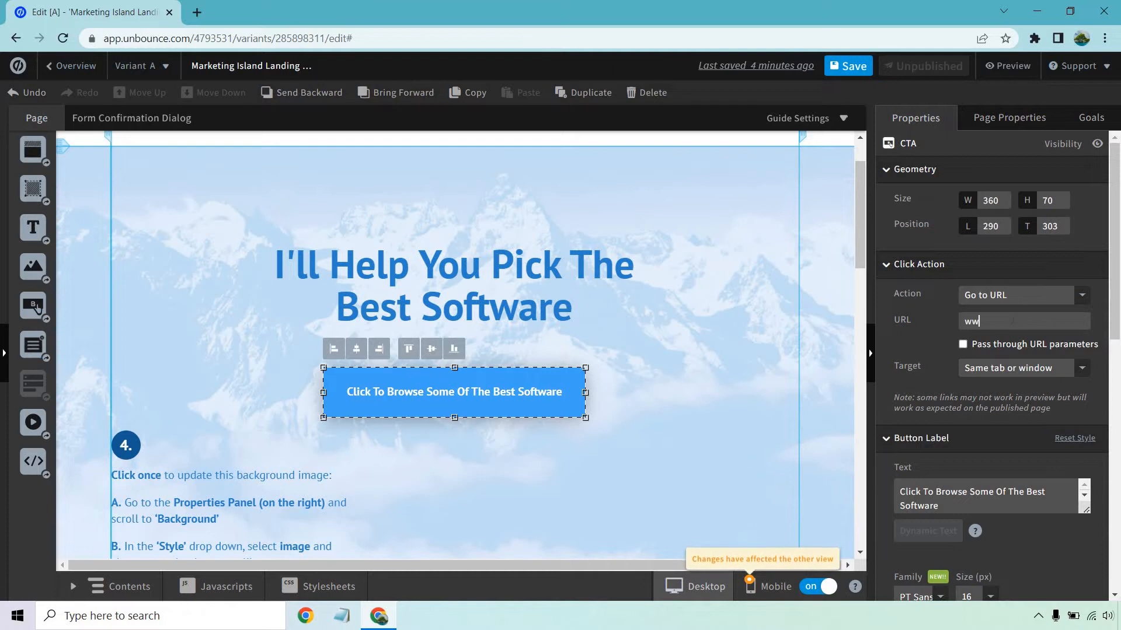
pyautogui.write('w.google.com')
pyautogui.click(1039, 380)
pyautogui.click(1039, 416)
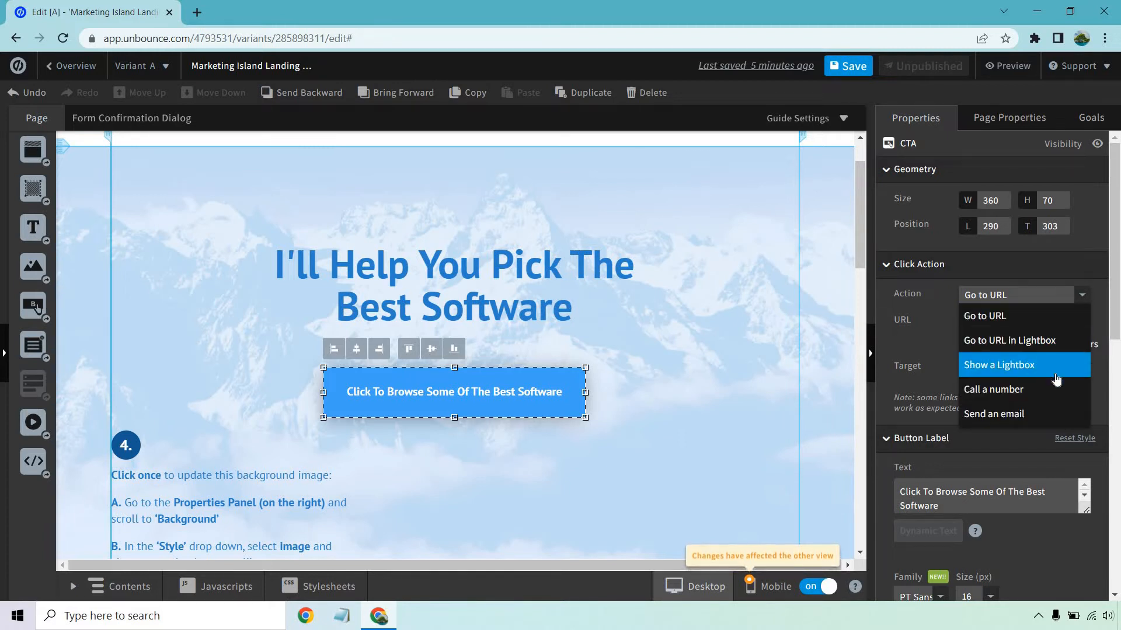
pyautogui.click(948, 330)
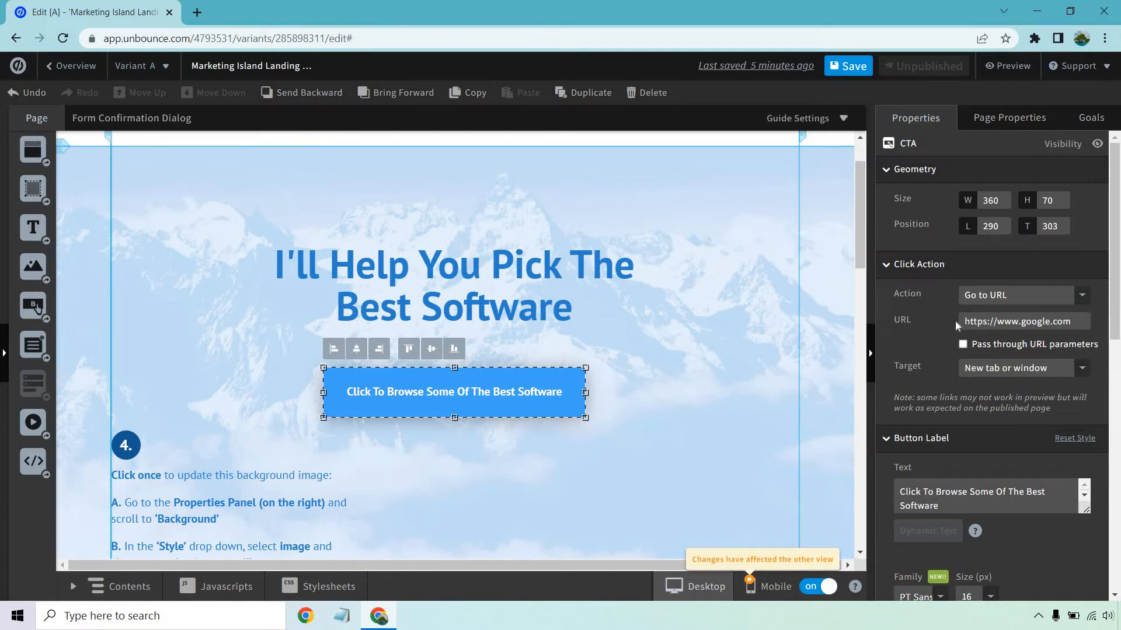
pyautogui.click(1079, 120)
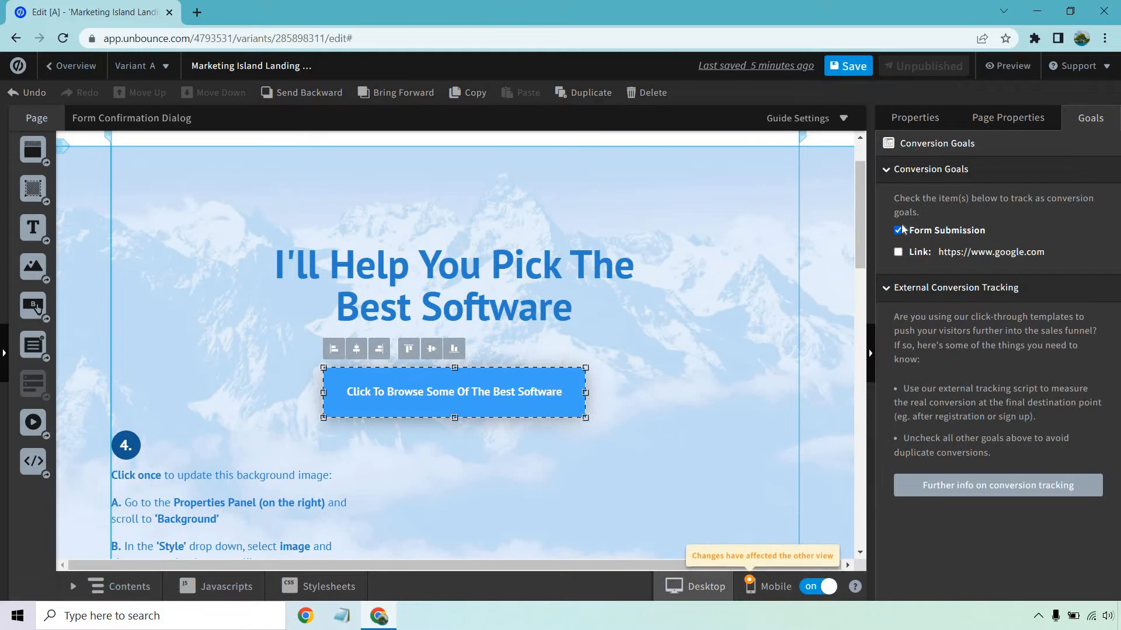
pyautogui.click(899, 231)
pyautogui.click(898, 252)
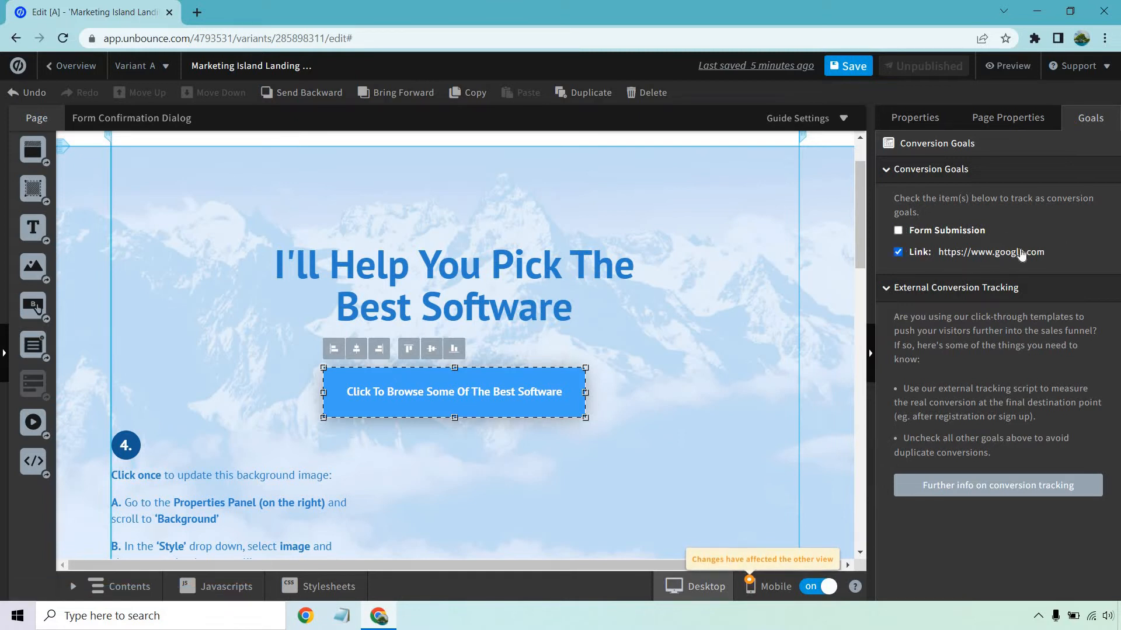
# Examine the available background styles for the headline section.
pyautogui.click(730, 347)
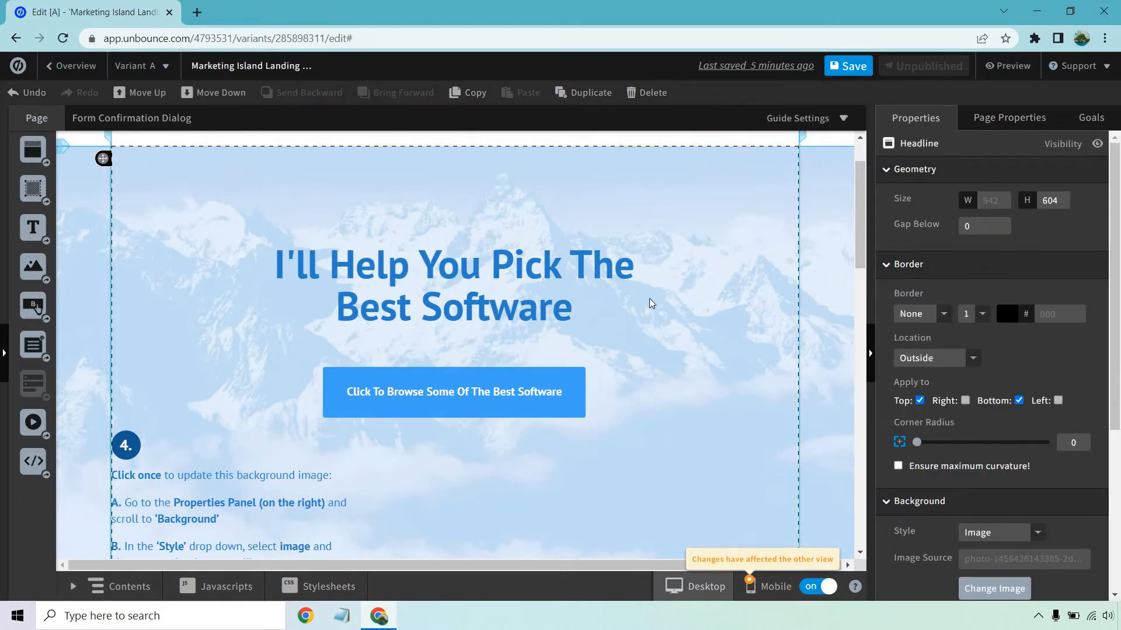
pyautogui.scroll(-2, 650, 303)
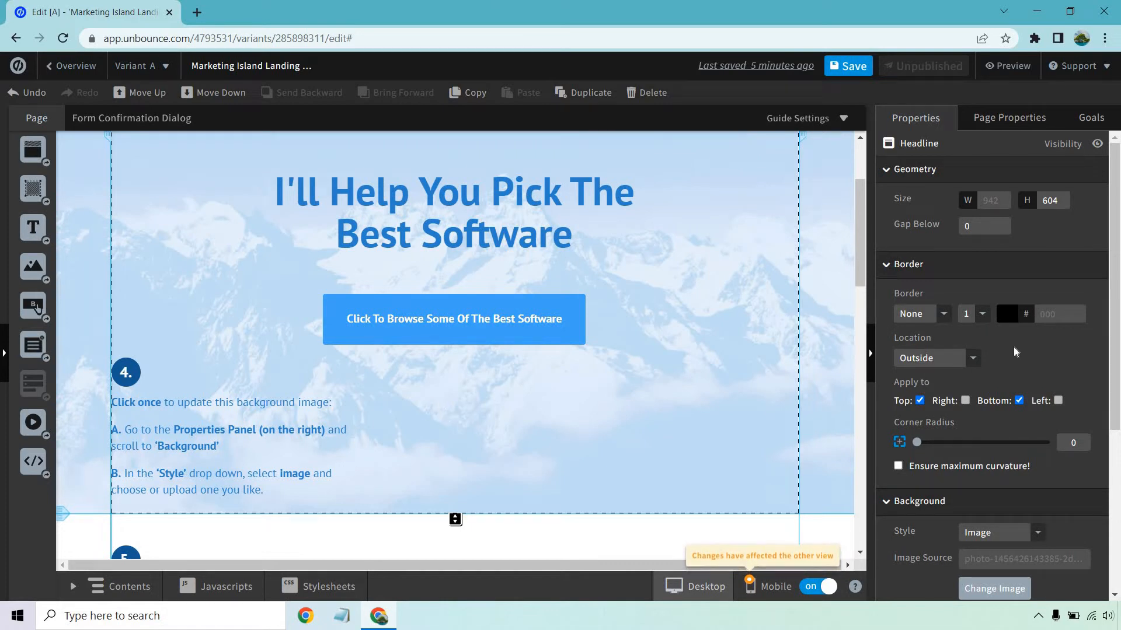
pyautogui.scroll(-3, 1013, 347)
pyautogui.click(1037, 319)
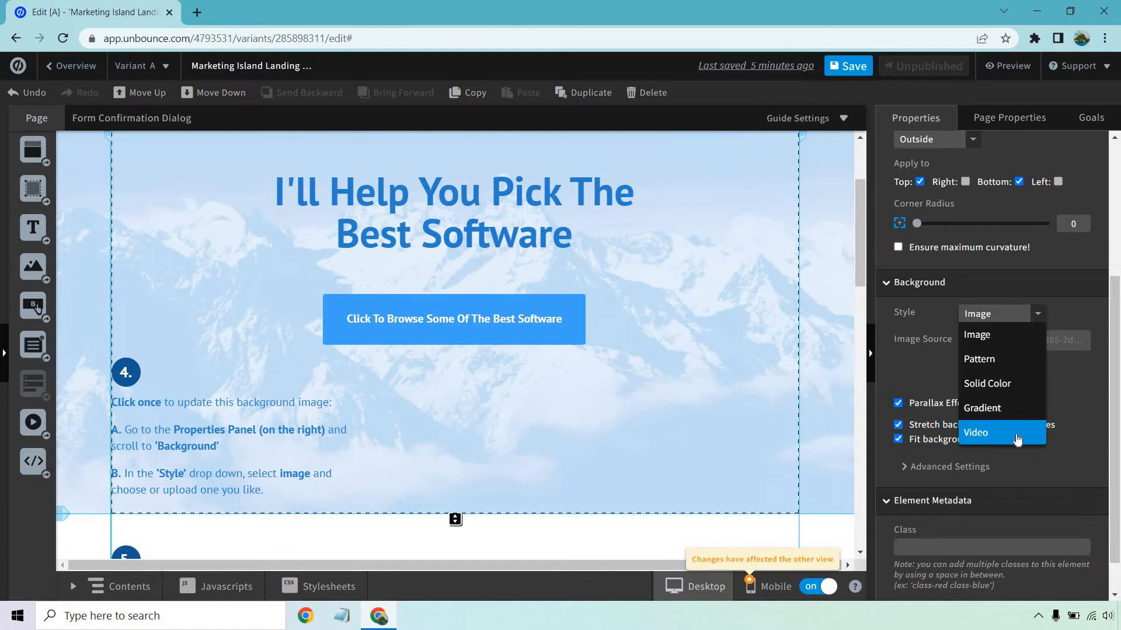
pyautogui.click(692, 372)
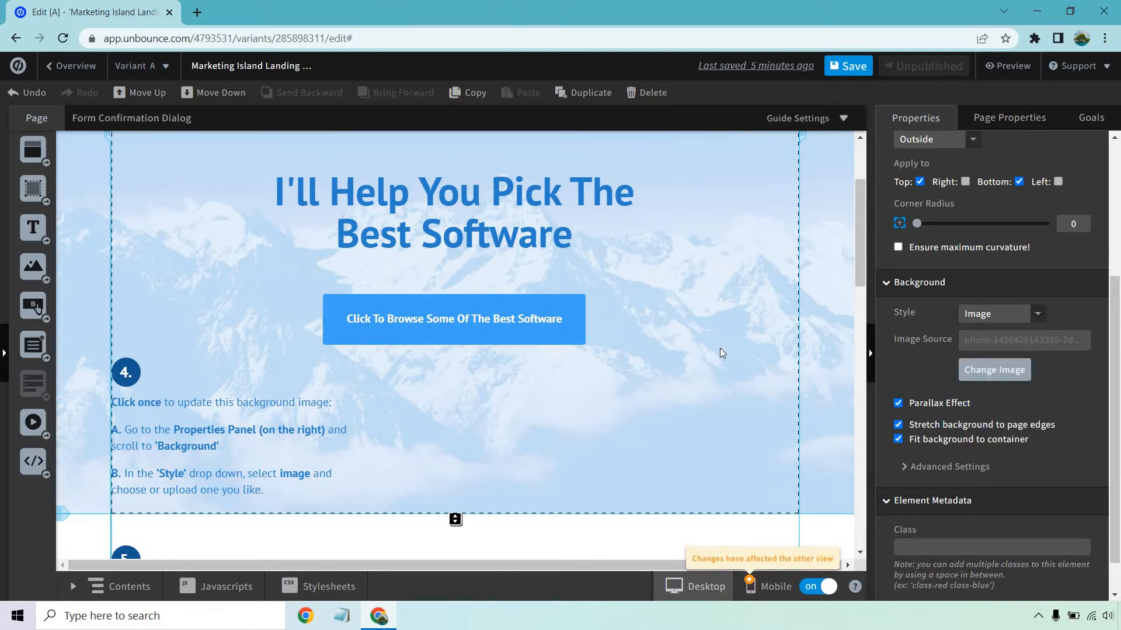
pyautogui.click(128, 371)
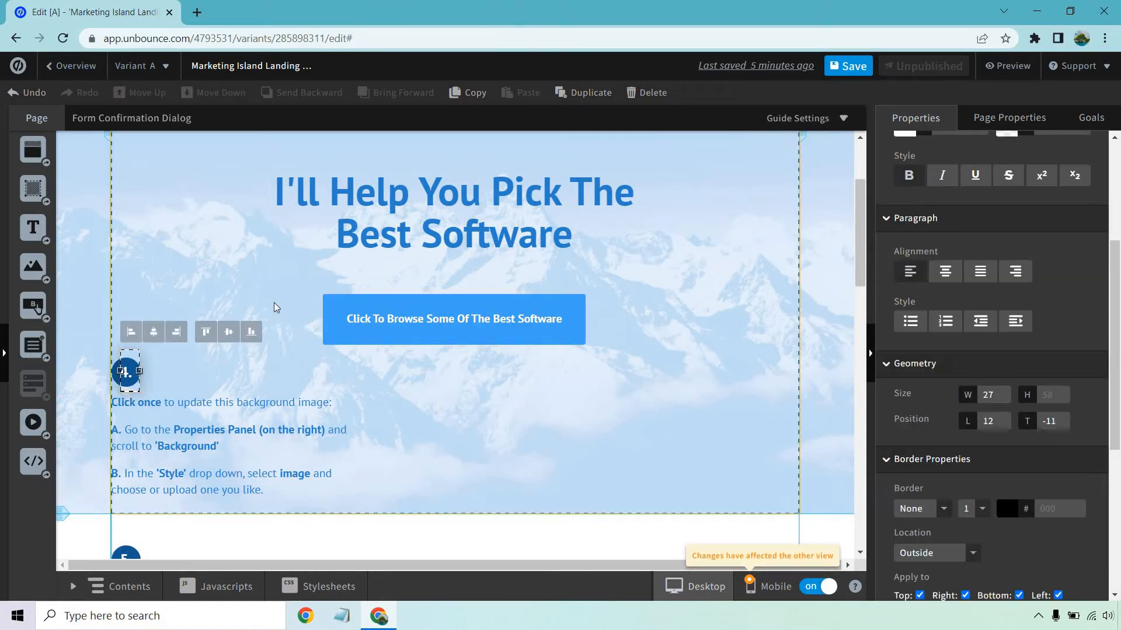
pyautogui.click(665, 342)
# Add the uploaded portrait photo from My Images to the image placeholder beside the form.
pyautogui.scroll(-6, 653, 317)
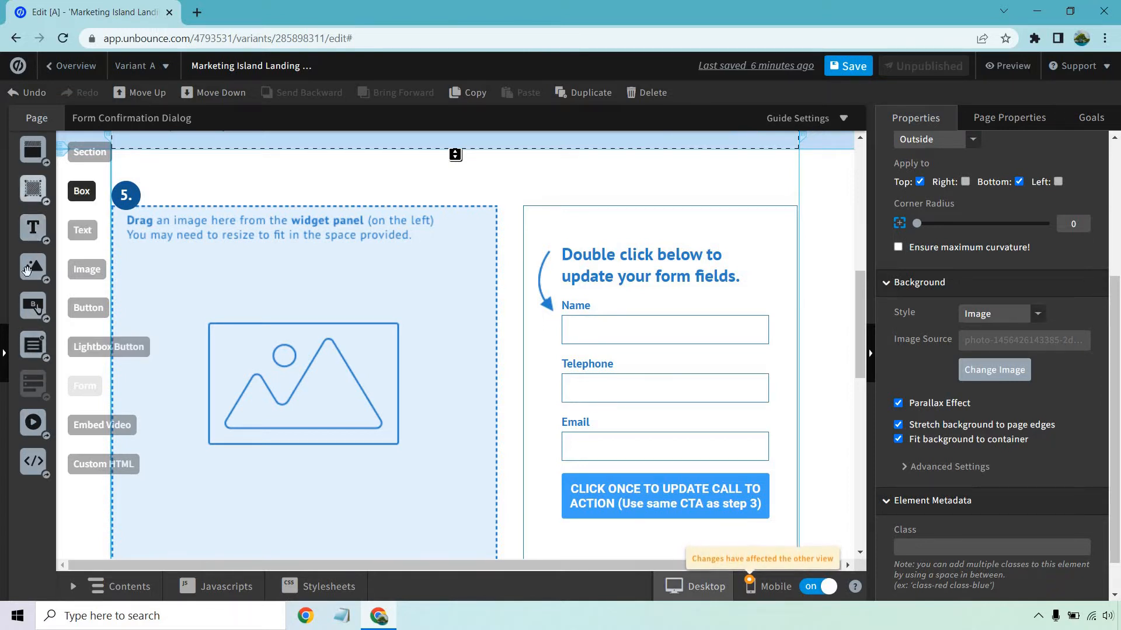
pyautogui.moveTo(33, 268); pyautogui.dragTo(297, 307)
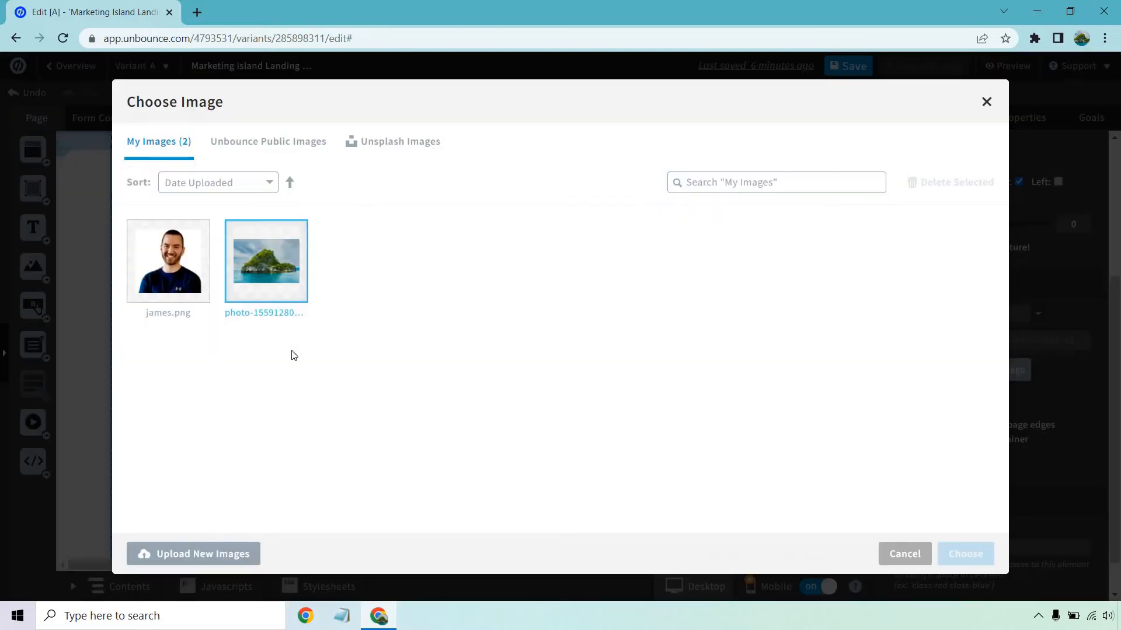
pyautogui.click(175, 281)
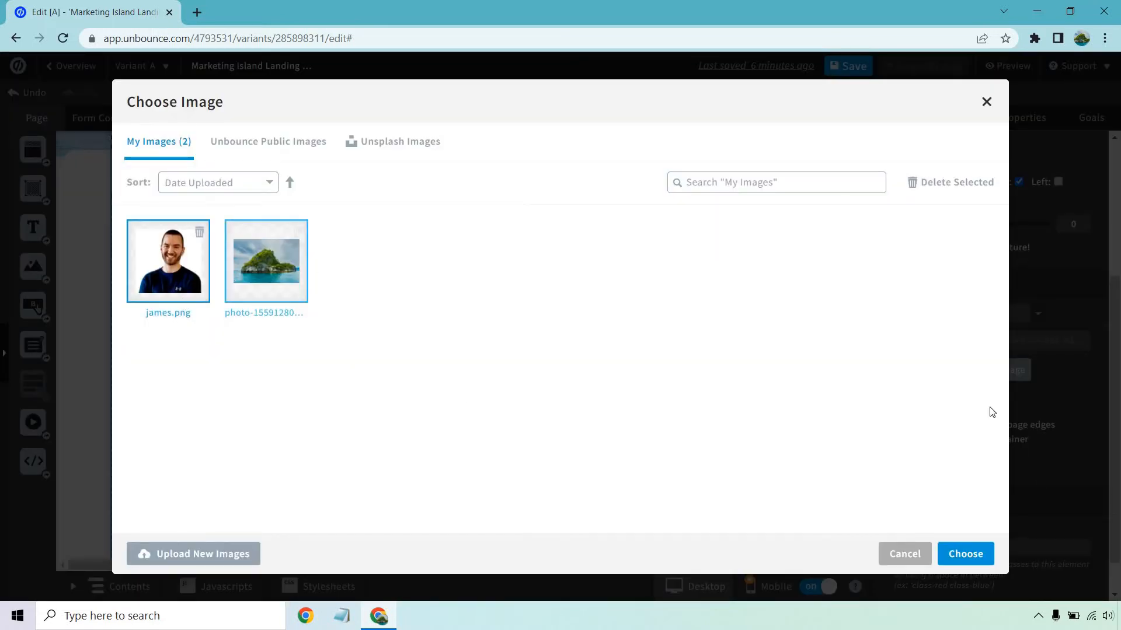
pyautogui.click(973, 552)
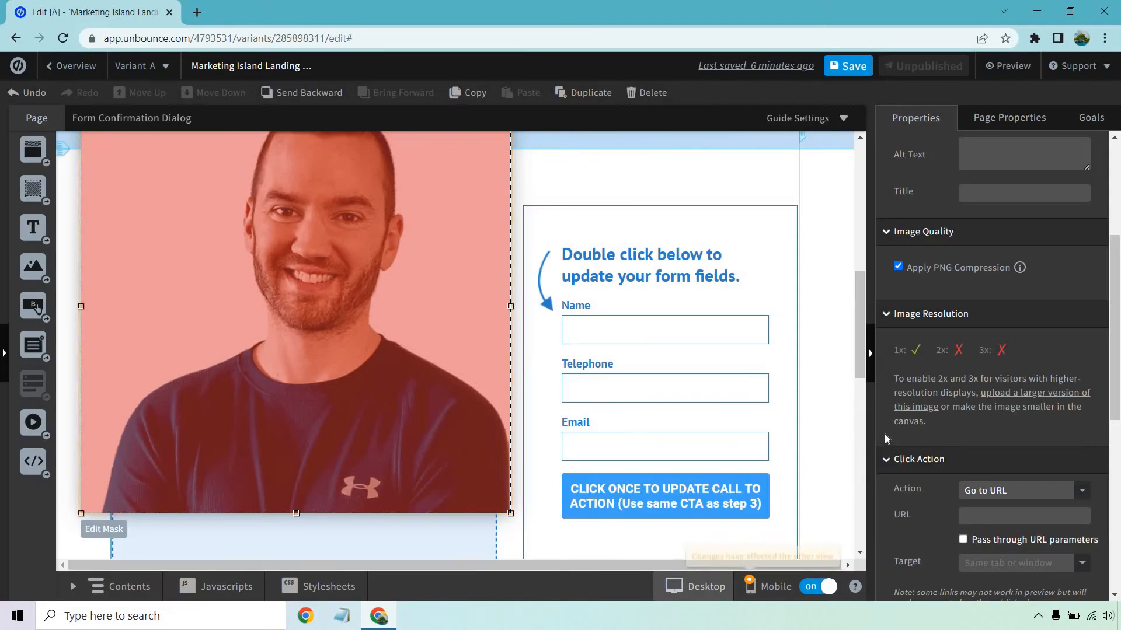
# Align the portrait photo with the placeholder's upper-left corner and shrink it proportionally to fit inside the placeholder.
pyautogui.scroll(1, 425, 283)
pyautogui.scroll(-1, 287, 216)
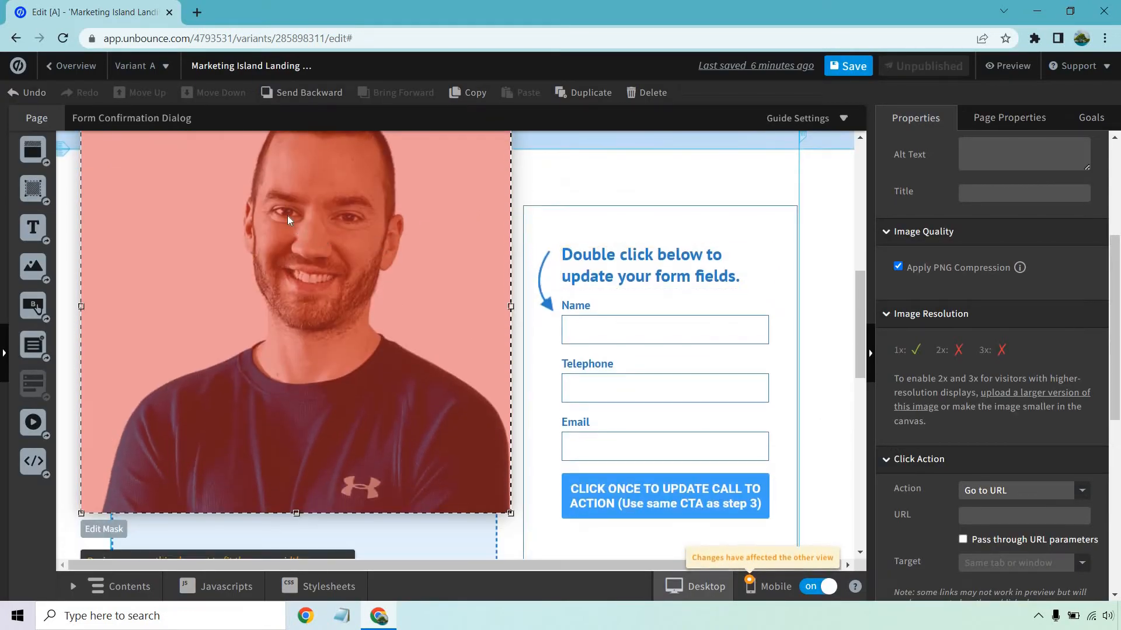
pyautogui.moveTo(287, 216); pyautogui.dragTo(315, 331)
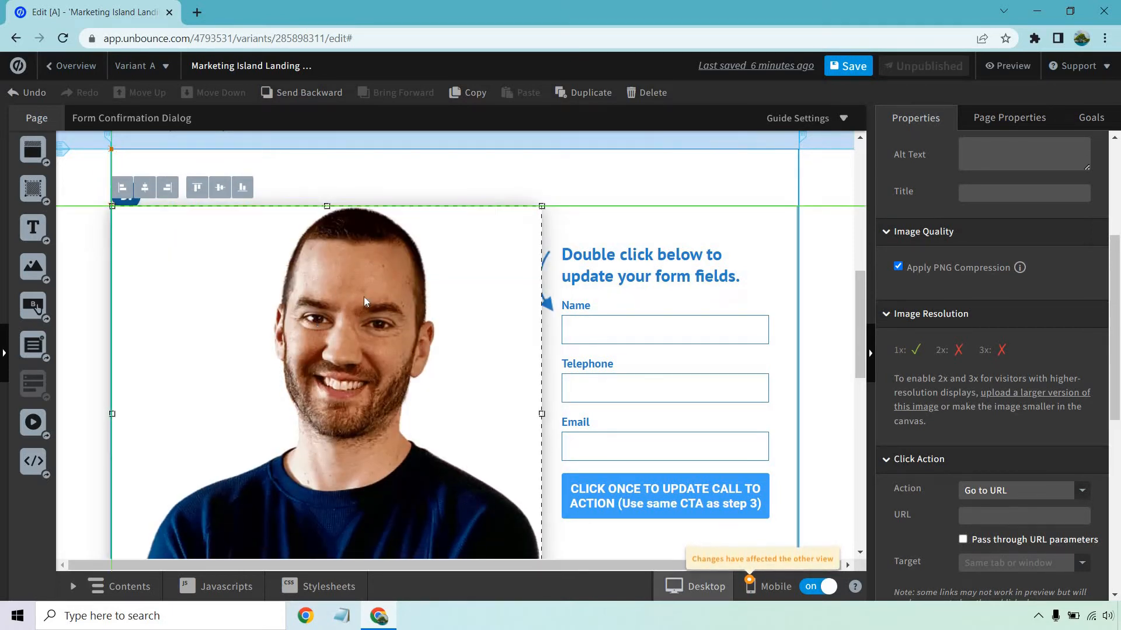
pyautogui.scroll(-5, 524, 311)
pyautogui.scroll(3, 547, 492)
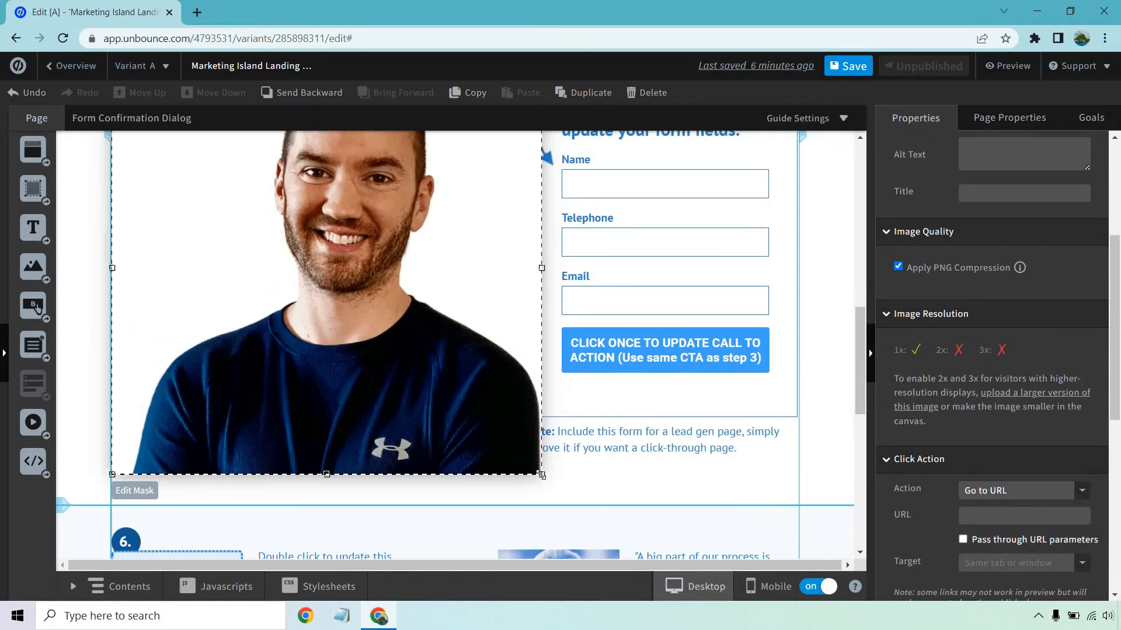
pyautogui.moveTo(541, 474); pyautogui.dragTo(435, 375)
# Delete the blue placeholder box behind the portrait photo and shift the photo slightly toward the form and downward.
pyautogui.click(466, 314)
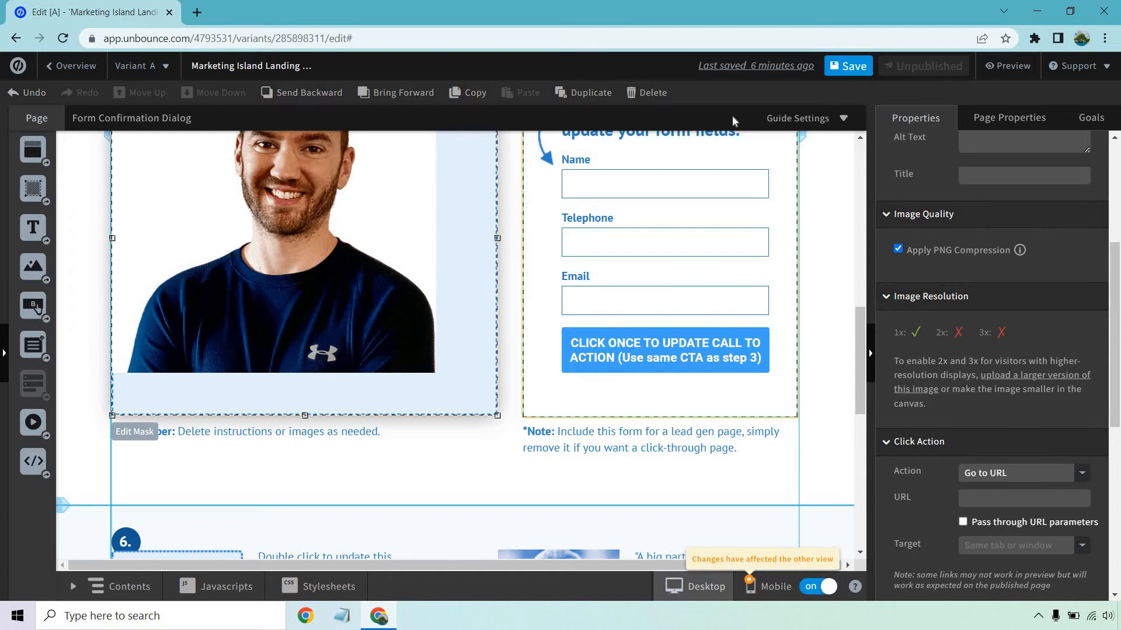
pyautogui.click(647, 92)
pyautogui.scroll(3, 397, 338)
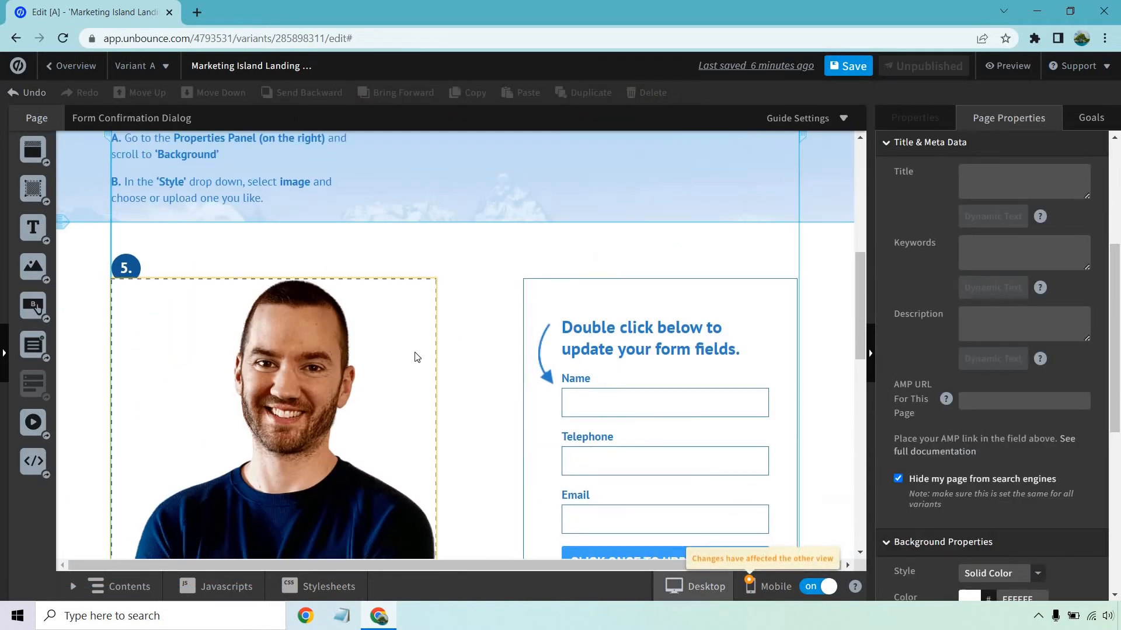
pyautogui.scroll(-3, 340, 283)
pyautogui.moveTo(322, 271); pyautogui.dragTo(337, 287)
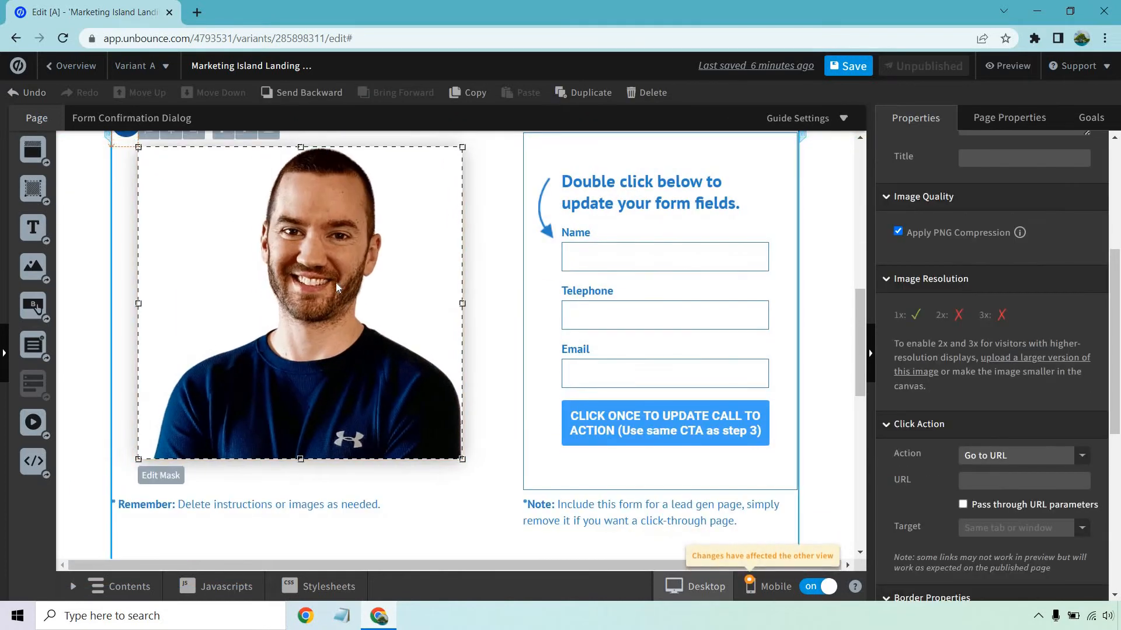
pyautogui.click(484, 290)
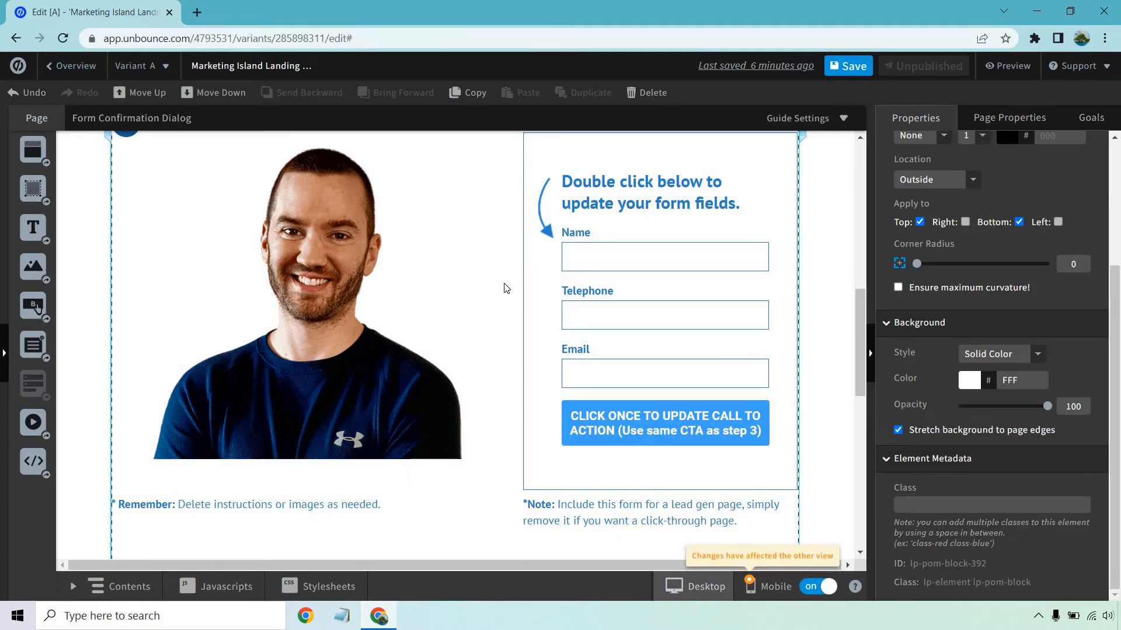
# Delete the "Remember: Delete instructions or images as needed." note below the portrait photo.
pyautogui.scroll(2, 505, 288)
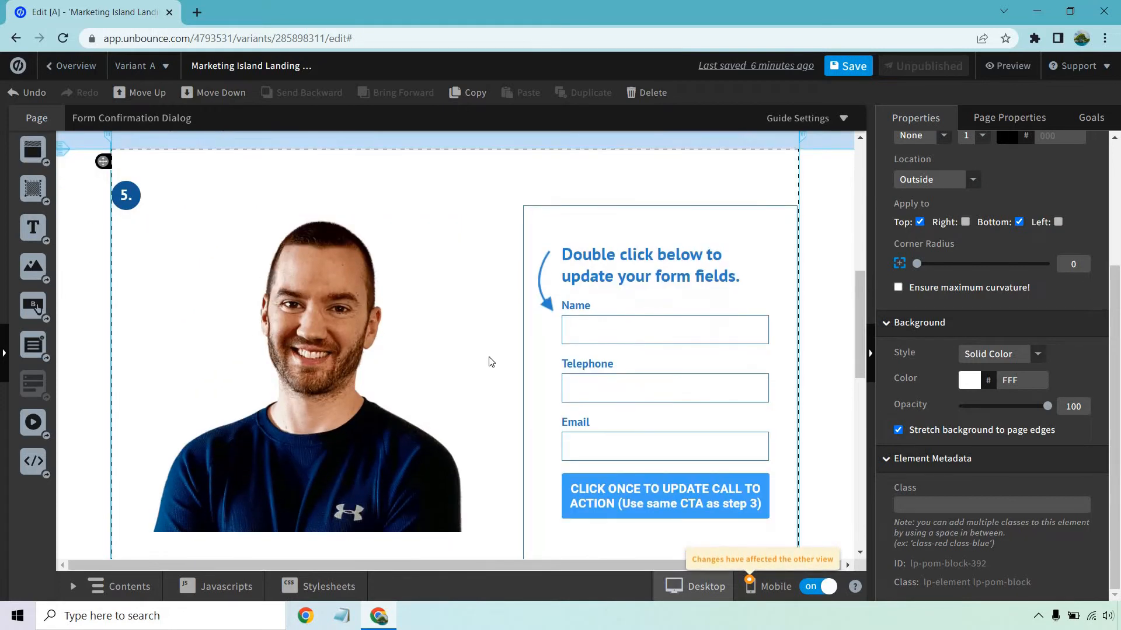
pyautogui.scroll(-2, 491, 362)
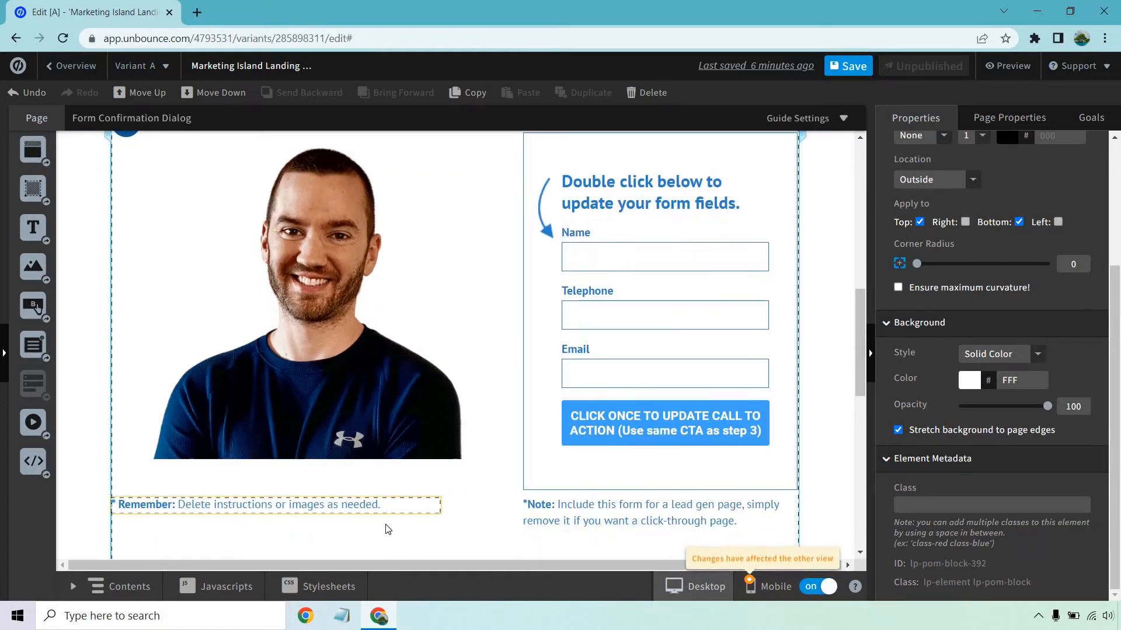
pyautogui.click(380, 505)
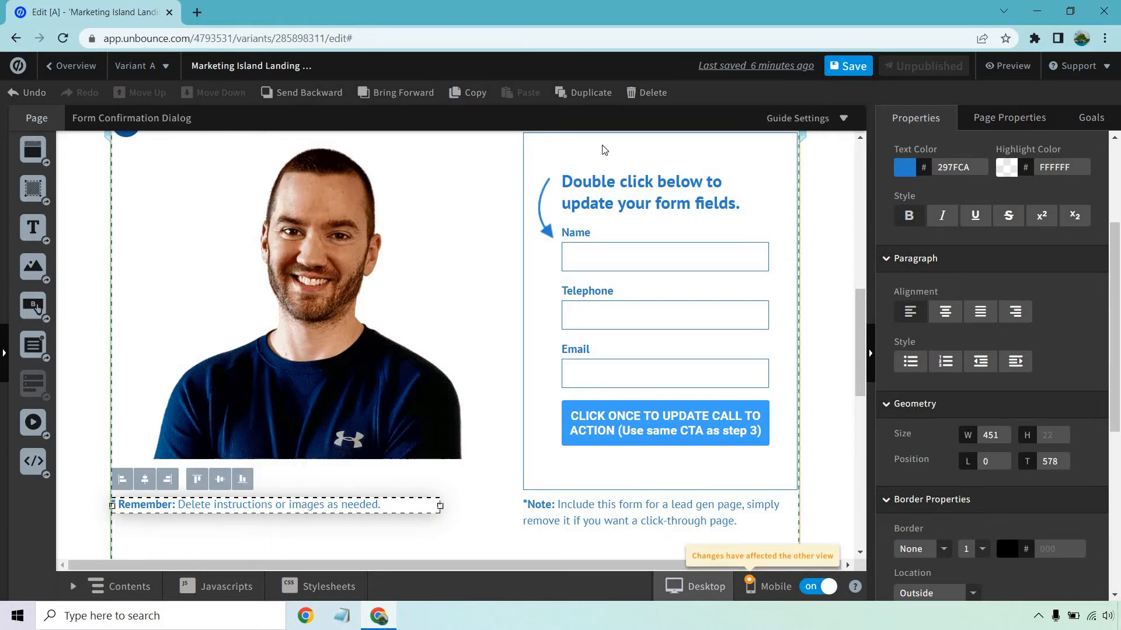
pyautogui.click(645, 93)
pyautogui.click(452, 291)
# Remove the Telephone and Name fields from the form, keeping only the Email field.
pyautogui.scroll(2, 595, 262)
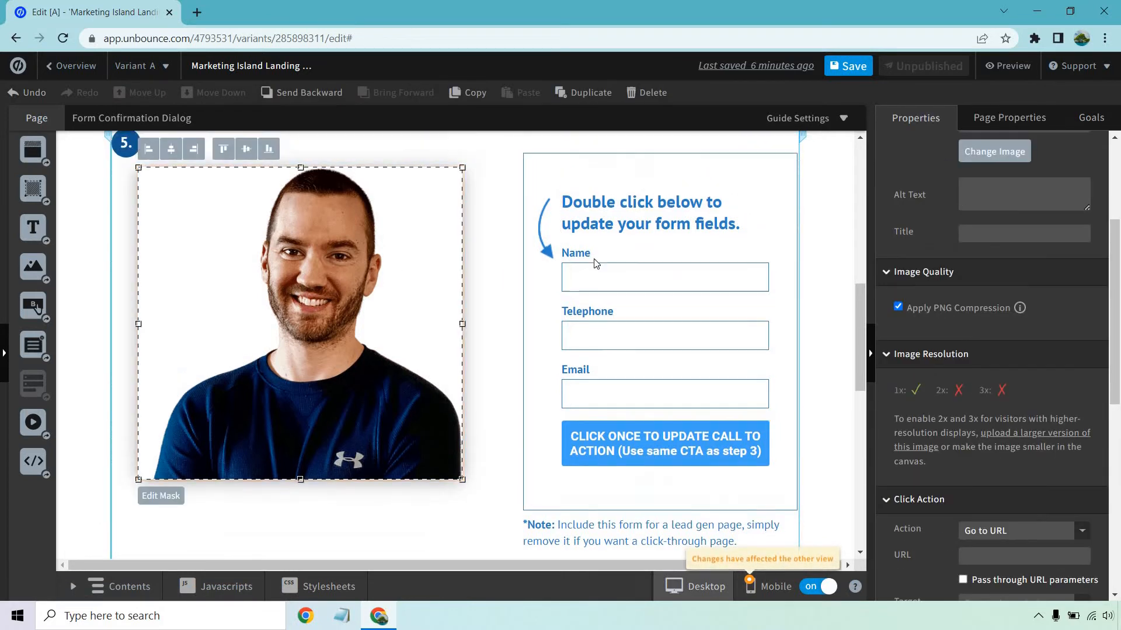
pyautogui.scroll(2, 721, 275)
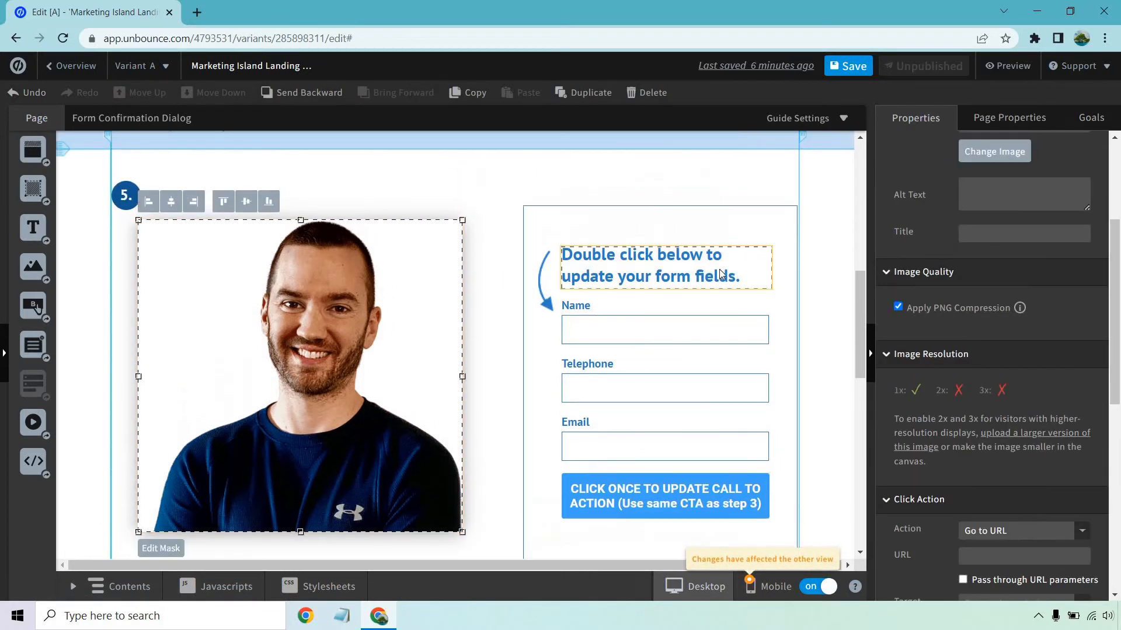
pyautogui.doubleClick(703, 339)
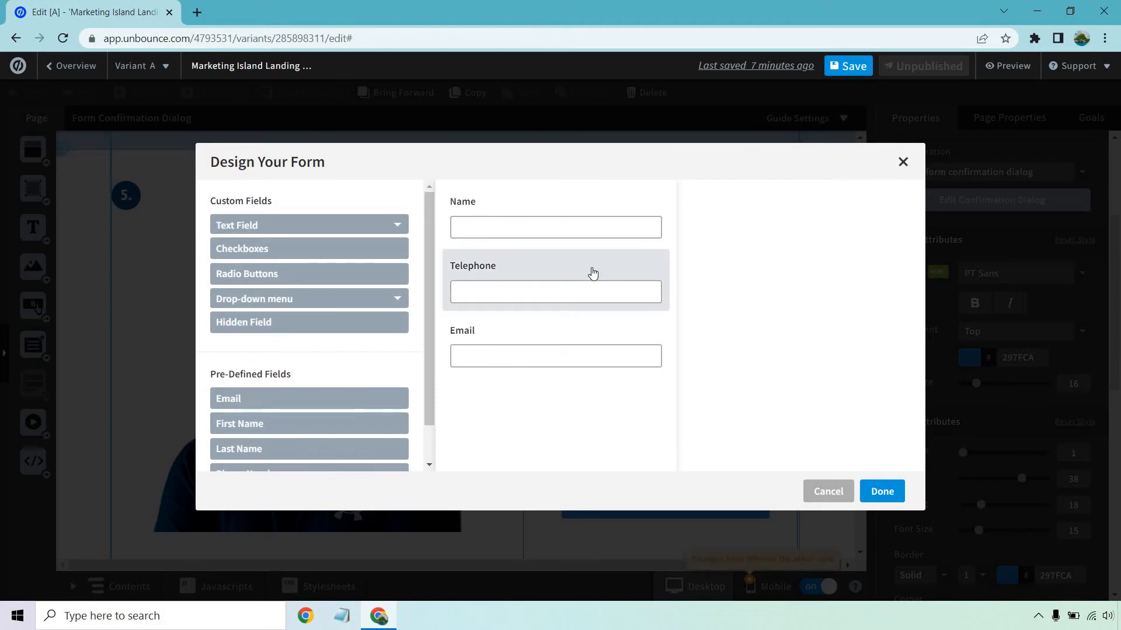
pyautogui.click(533, 272)
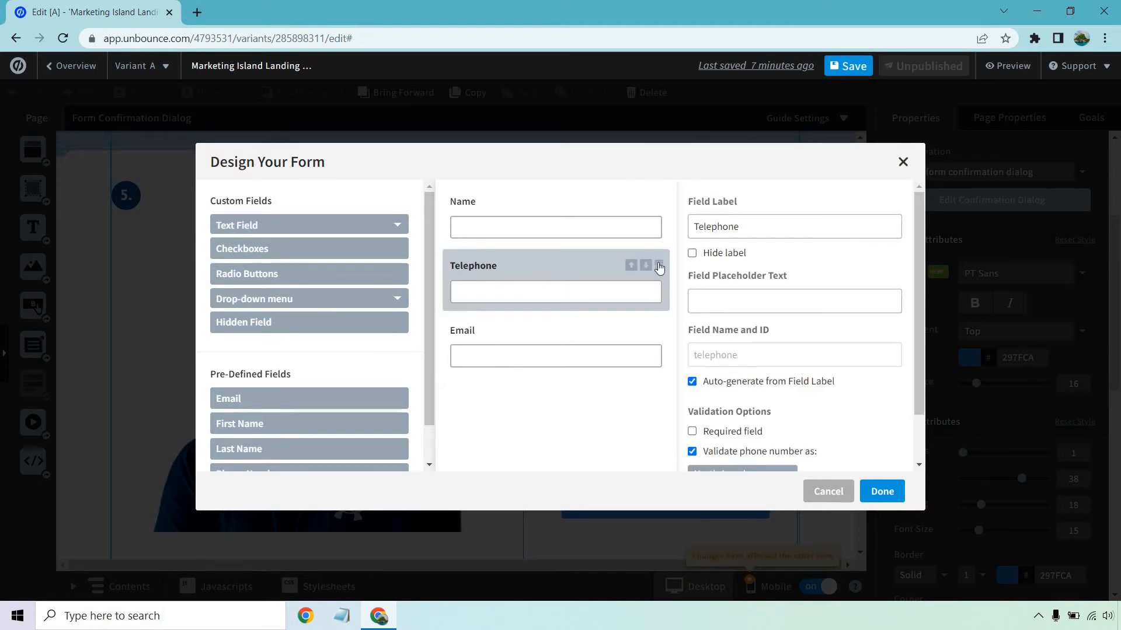
pyautogui.click(664, 267)
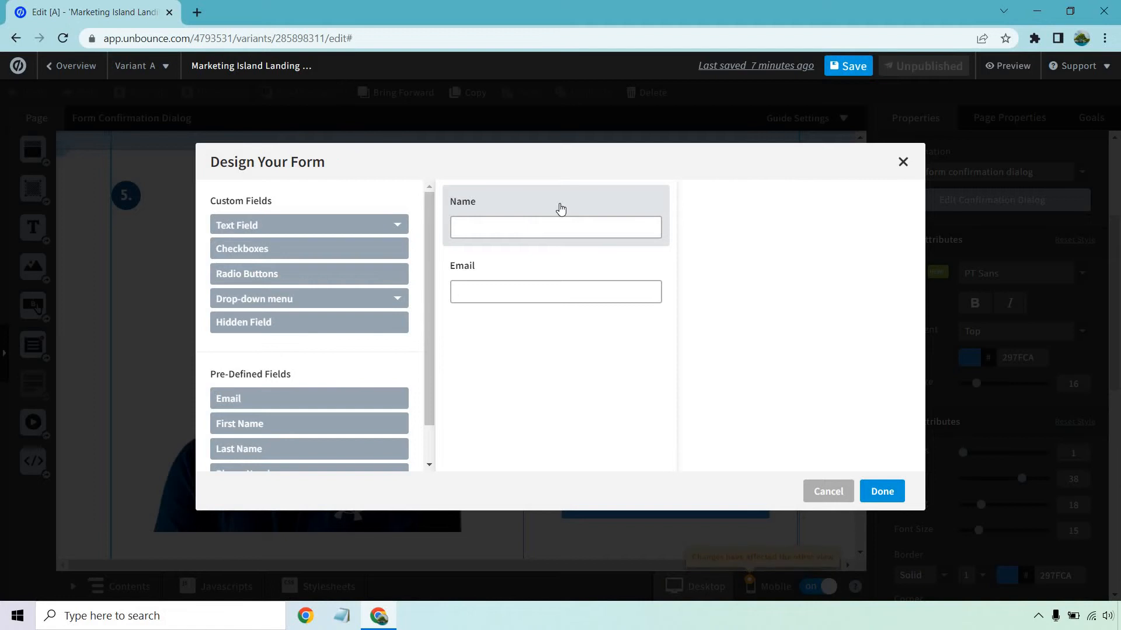
pyautogui.click(560, 209)
pyautogui.click(659, 201)
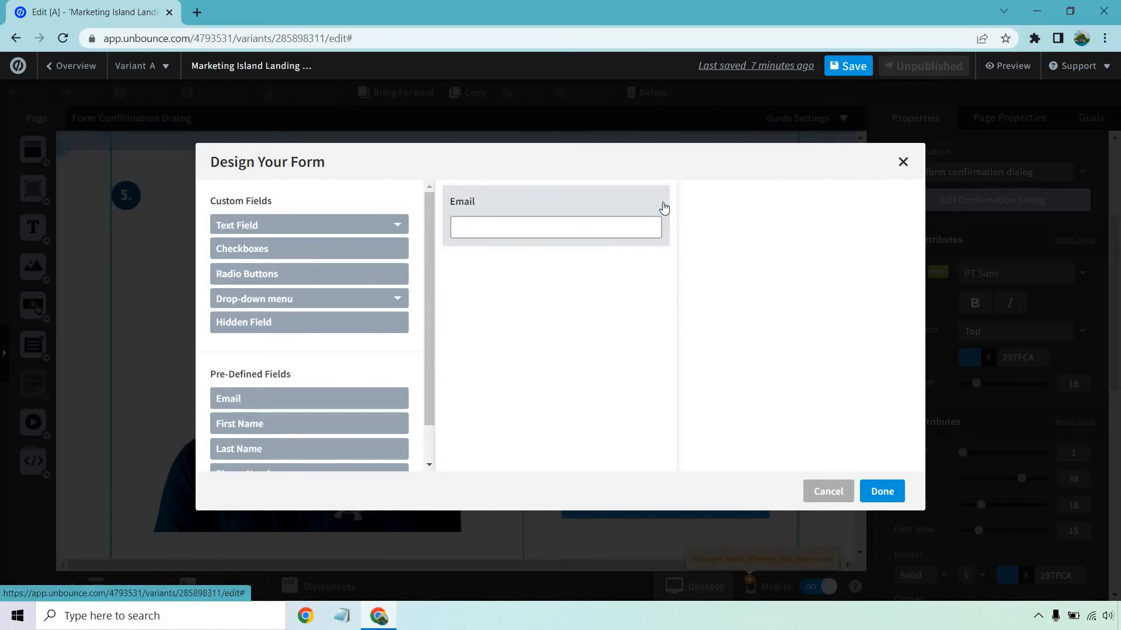
pyautogui.click(886, 492)
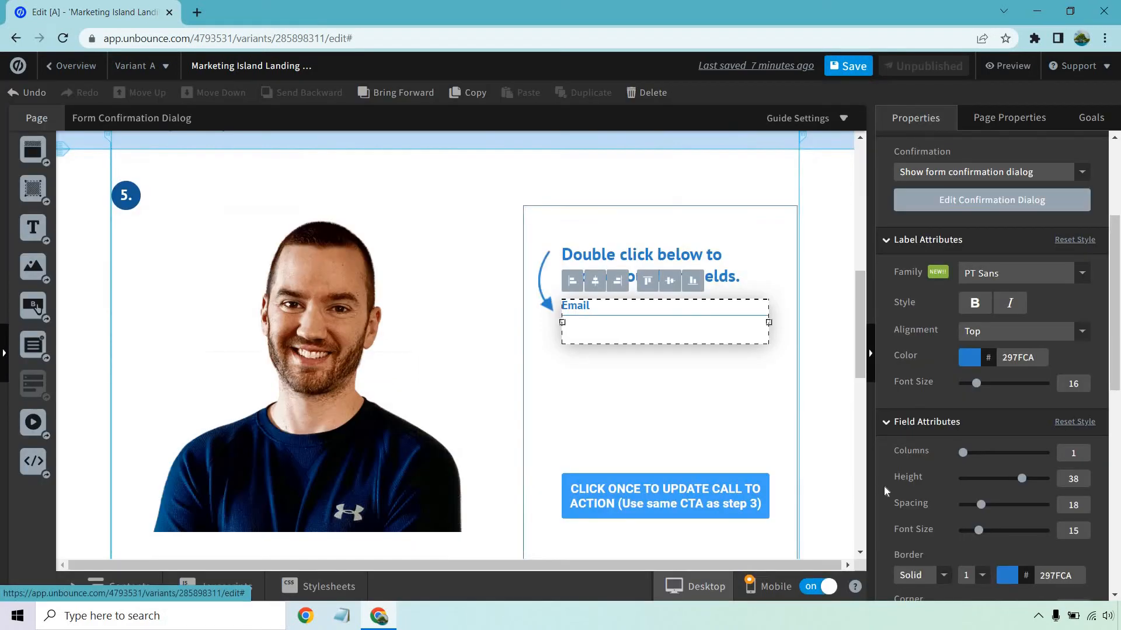
# Replace the instruction heading above the form's Email field with "Sign Up For My Newsletter Down Below".
pyautogui.click(452, 245)
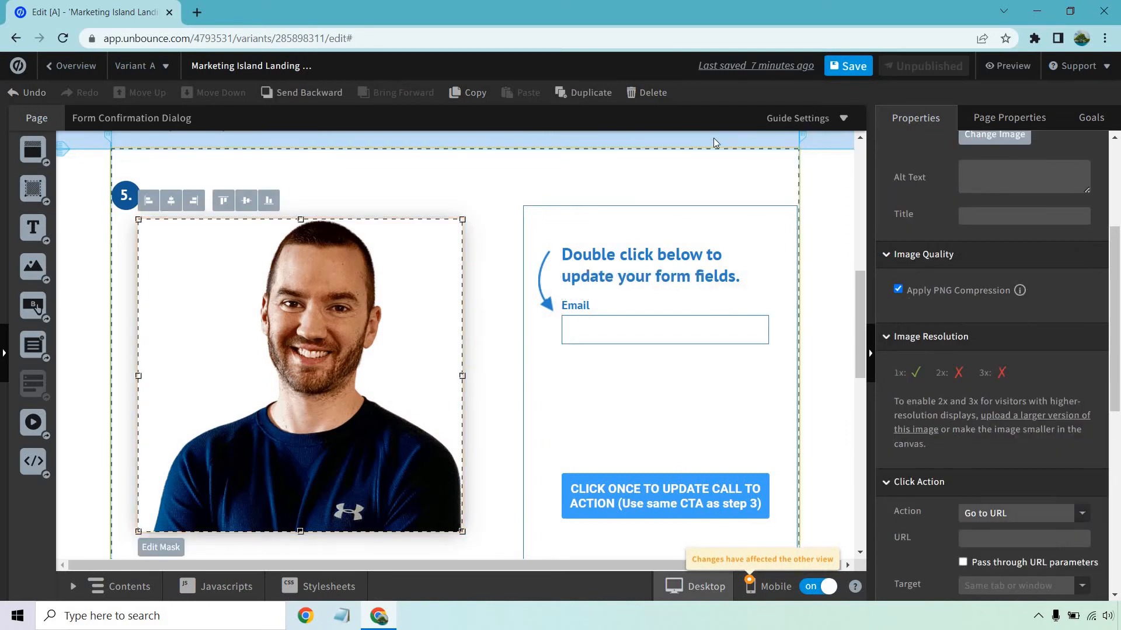
pyautogui.doubleClick(664, 259)
pyautogui.write('S')
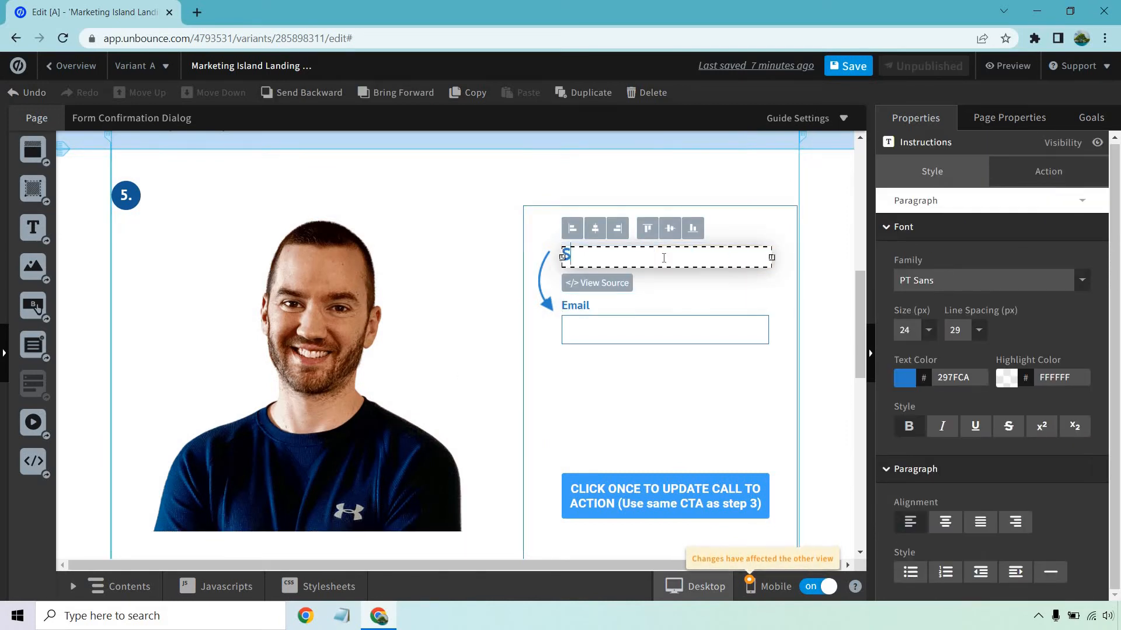
pyautogui.write('ign Up For My')
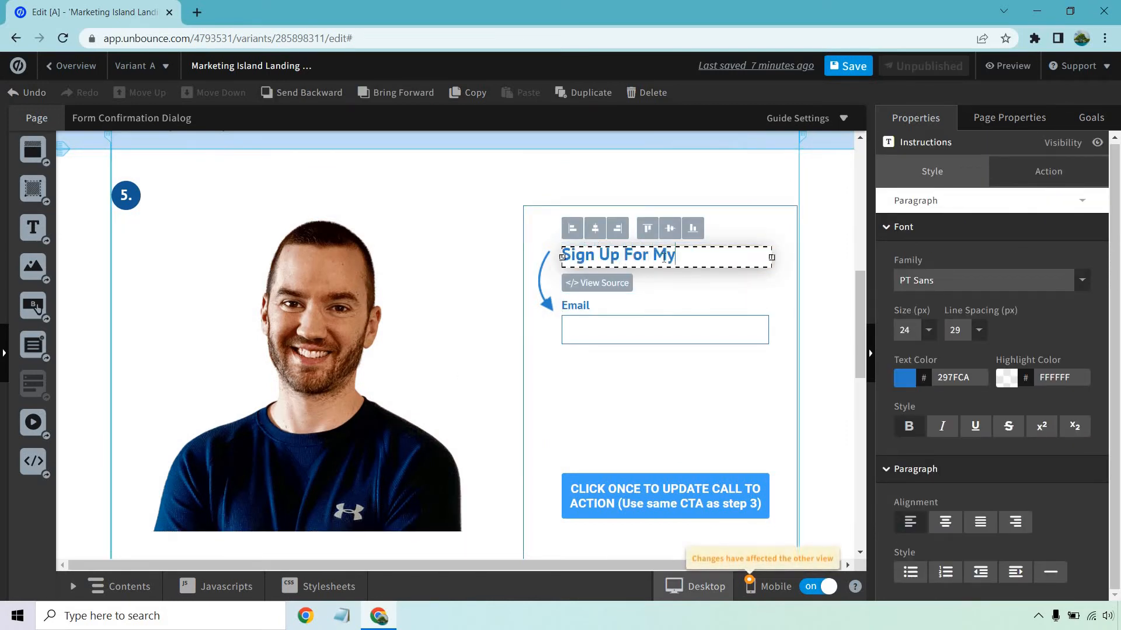
pyautogui.write(' Newll')
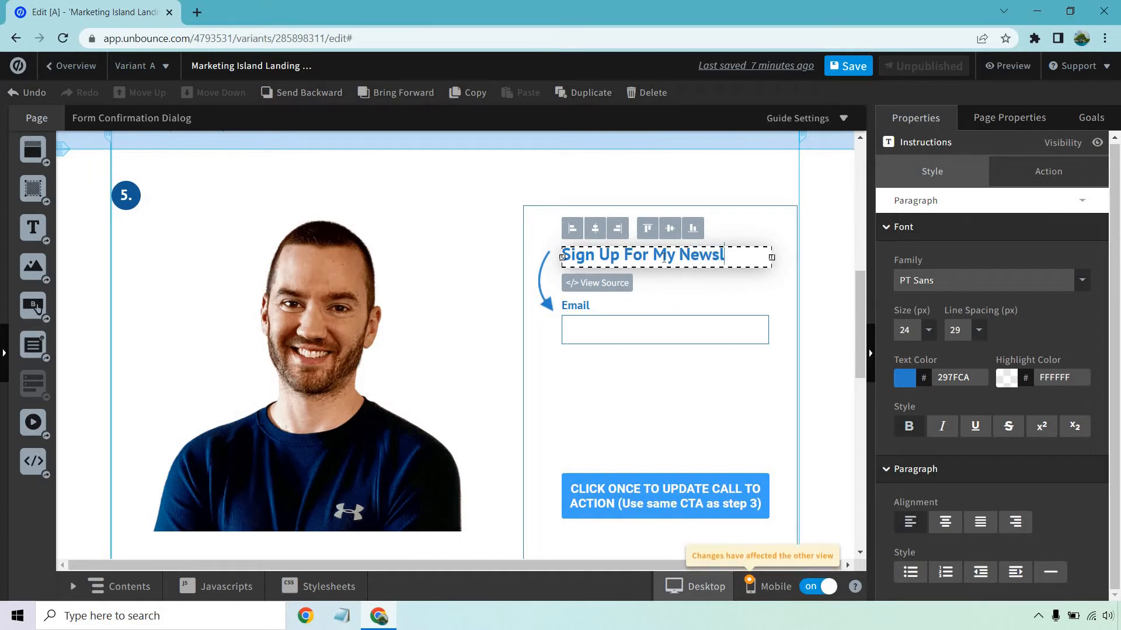
pyautogui.write('etter Down Below')
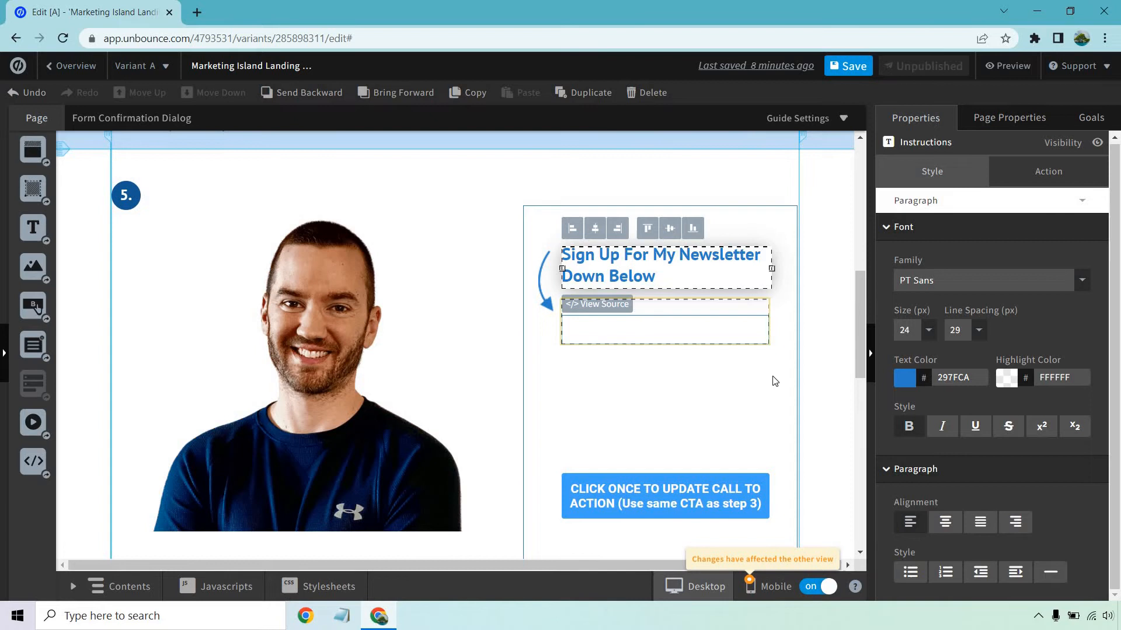
pyautogui.click(835, 380)
# Change the form button's label to "Click To Continue".
pyautogui.scroll(-1, 713, 420)
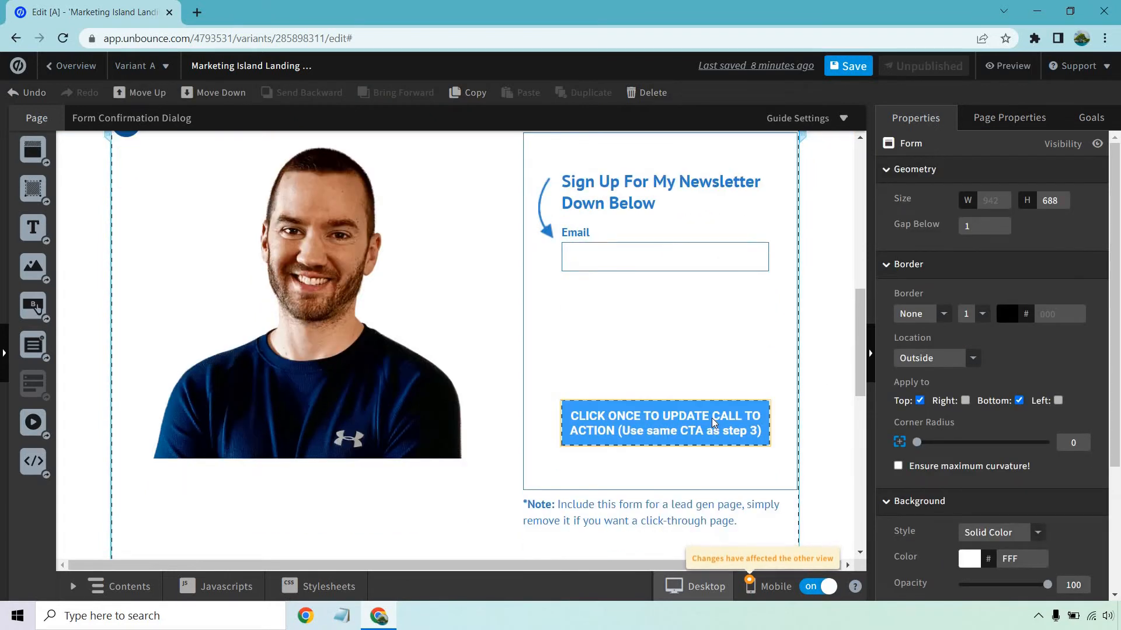
pyautogui.click(712, 419)
pyautogui.tripleClick(991, 317)
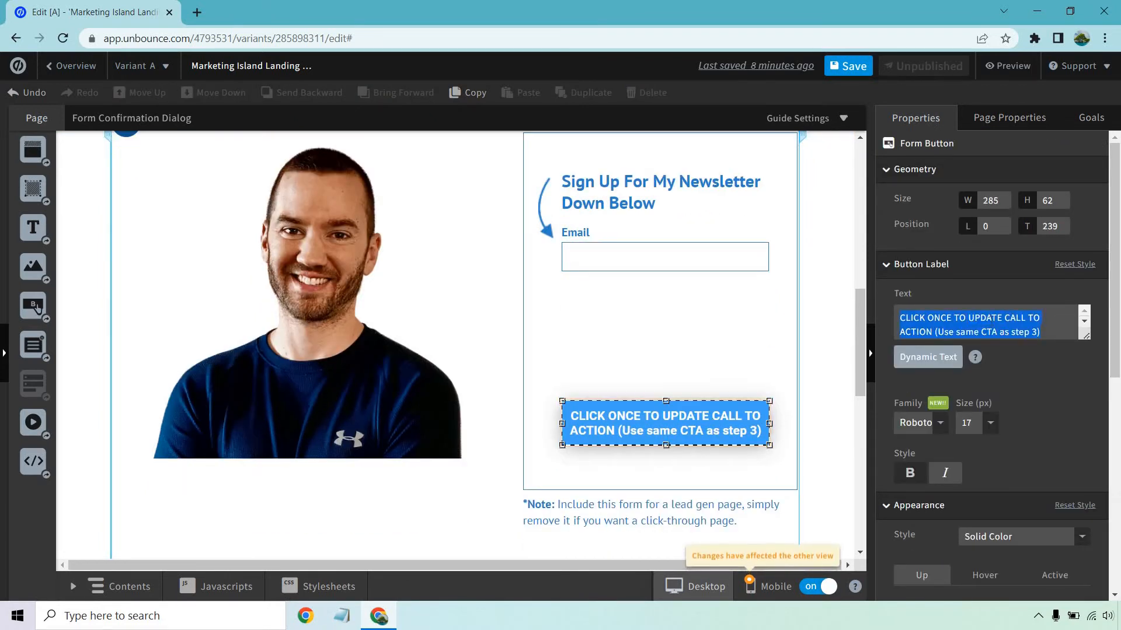
pyautogui.write('Click To ')
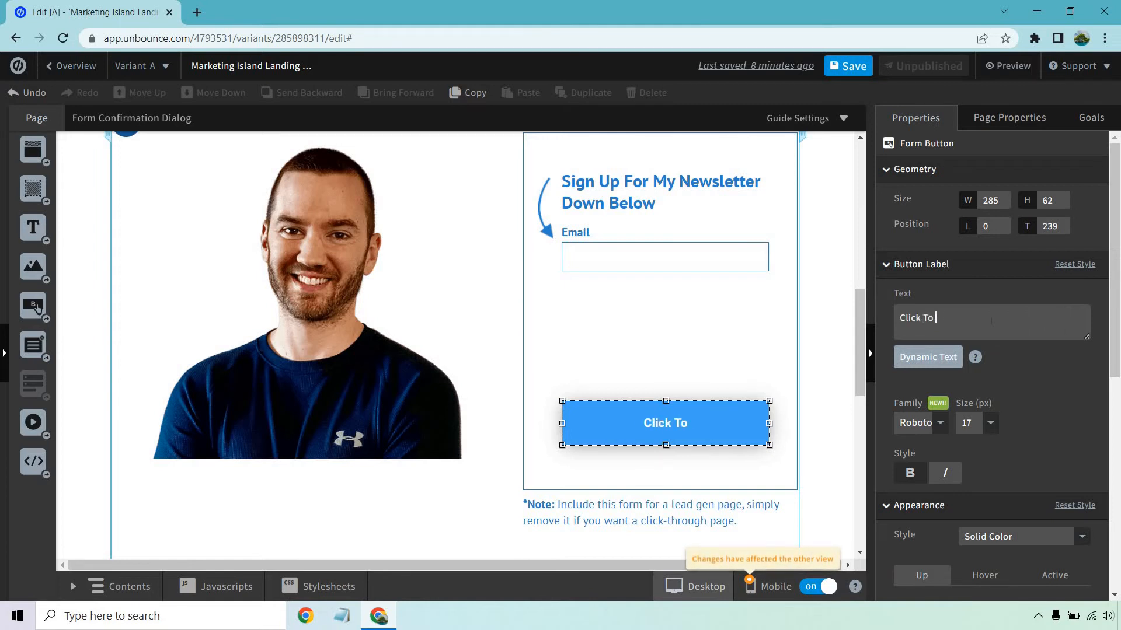
pyautogui.write('Continue')
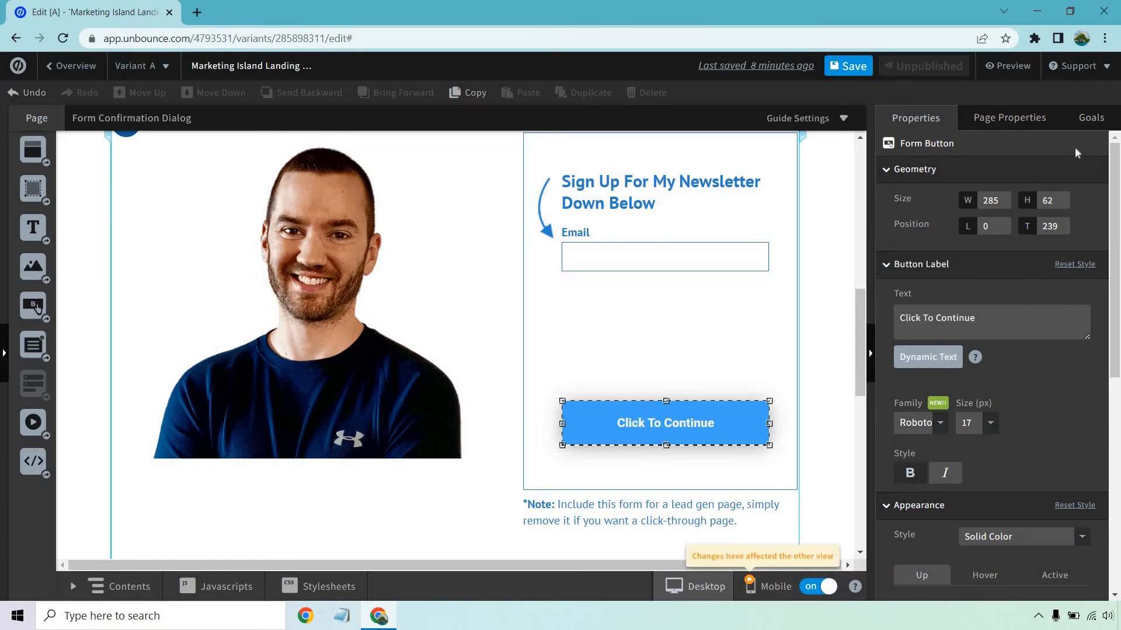
# Enable Form Submission as a tracked conversion goal for the page.
pyautogui.click(1090, 118)
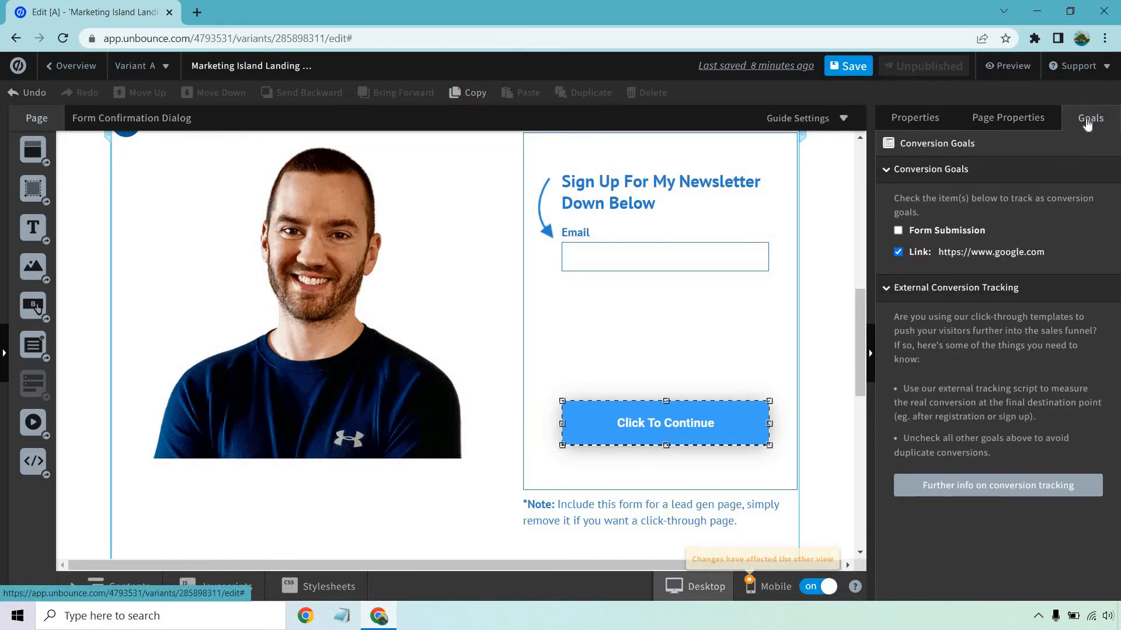
pyautogui.click(898, 231)
pyautogui.click(96, 253)
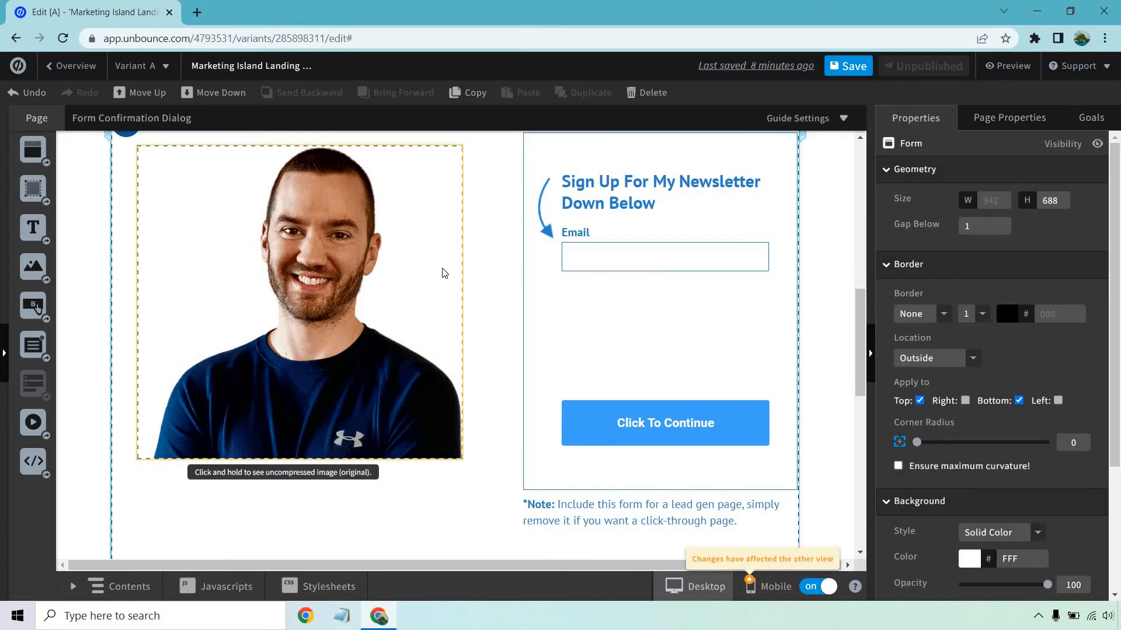
# Move the Click To Continue button up to about 91 px from the top, just below the Email field.
pyautogui.moveTo(649, 420); pyautogui.dragTo(650, 316)
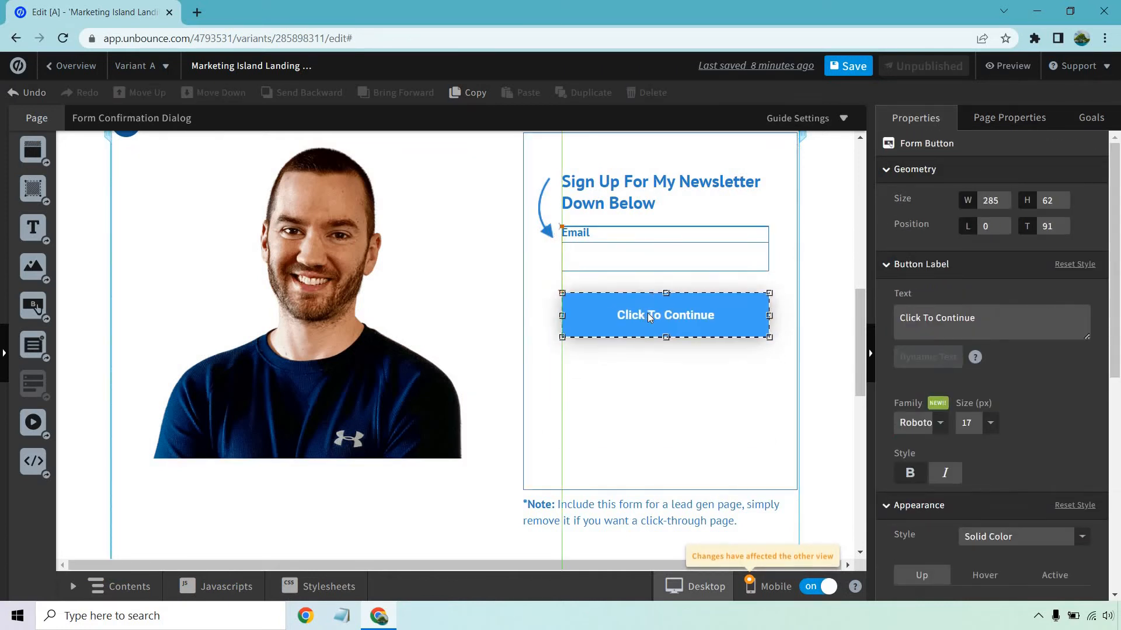
pyautogui.click(677, 427)
pyautogui.scroll(3, 715, 415)
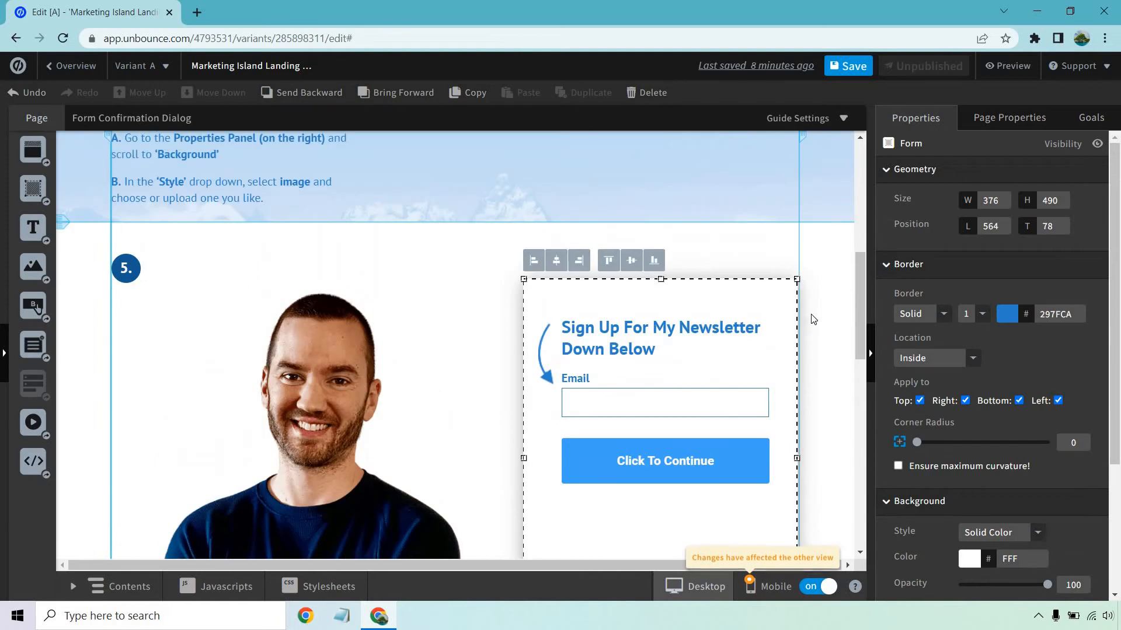
pyautogui.scroll(-3, 687, 317)
# Try placing the Click To Continue button outside the form, below the portrait photo.
pyautogui.moveTo(687, 317); pyautogui.dragTo(240, 226)
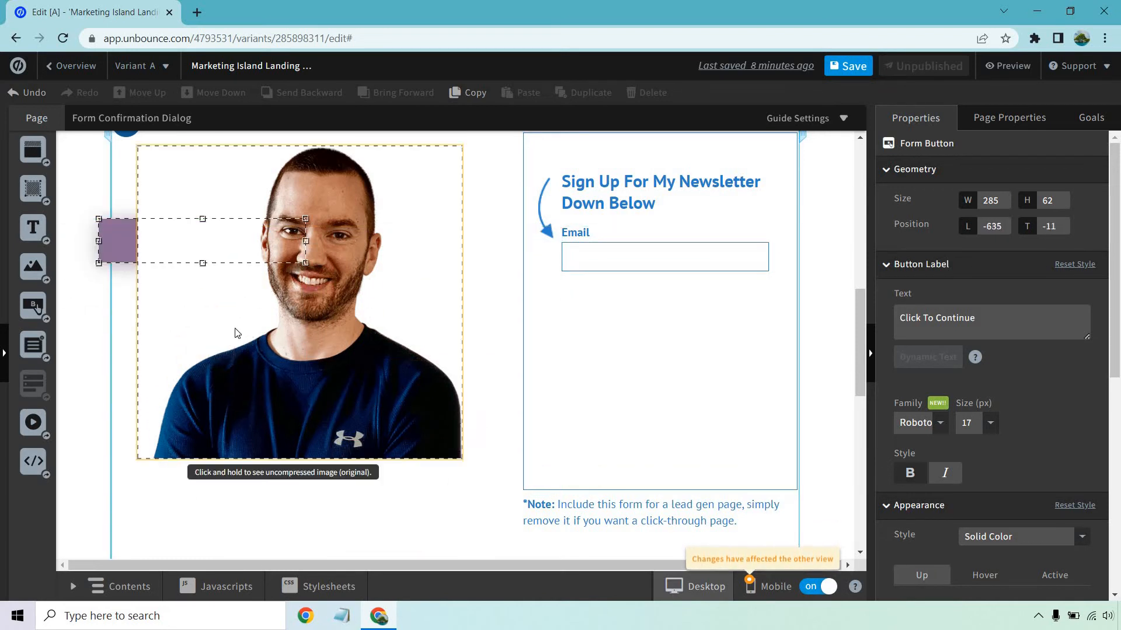
pyautogui.moveTo(125, 257); pyautogui.dragTo(283, 529)
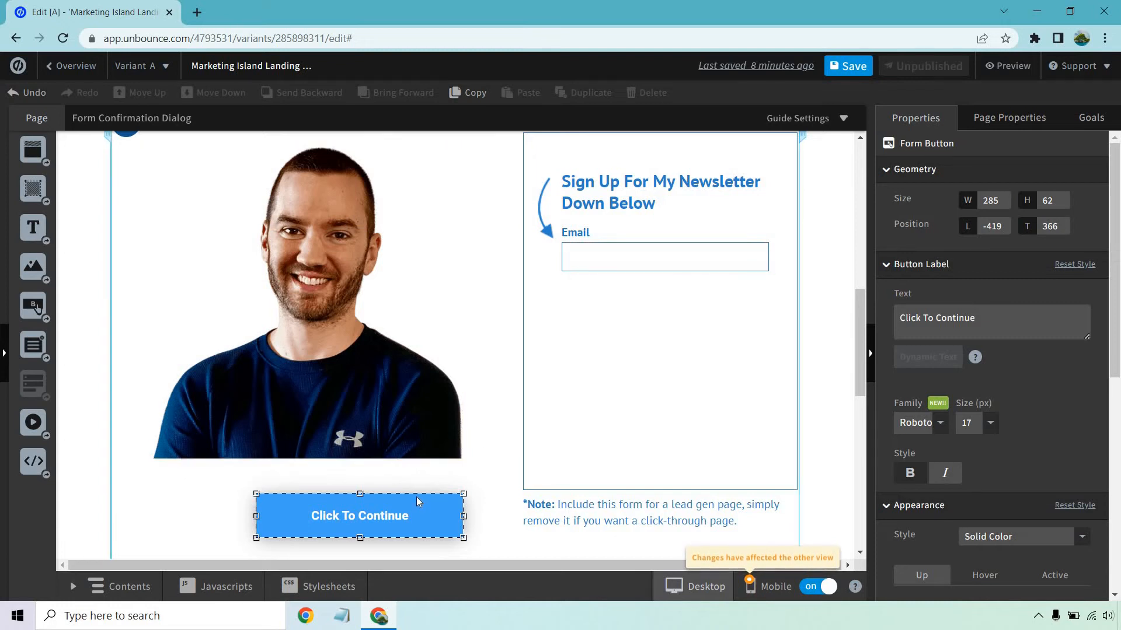
# Place the Click To Continue button back inside the form, left-aligned directly under the Email field at about 86 px from the top.
pyautogui.moveTo(412, 512); pyautogui.dragTo(709, 438)
pyautogui.moveTo(706, 339); pyautogui.dragTo(695, 317)
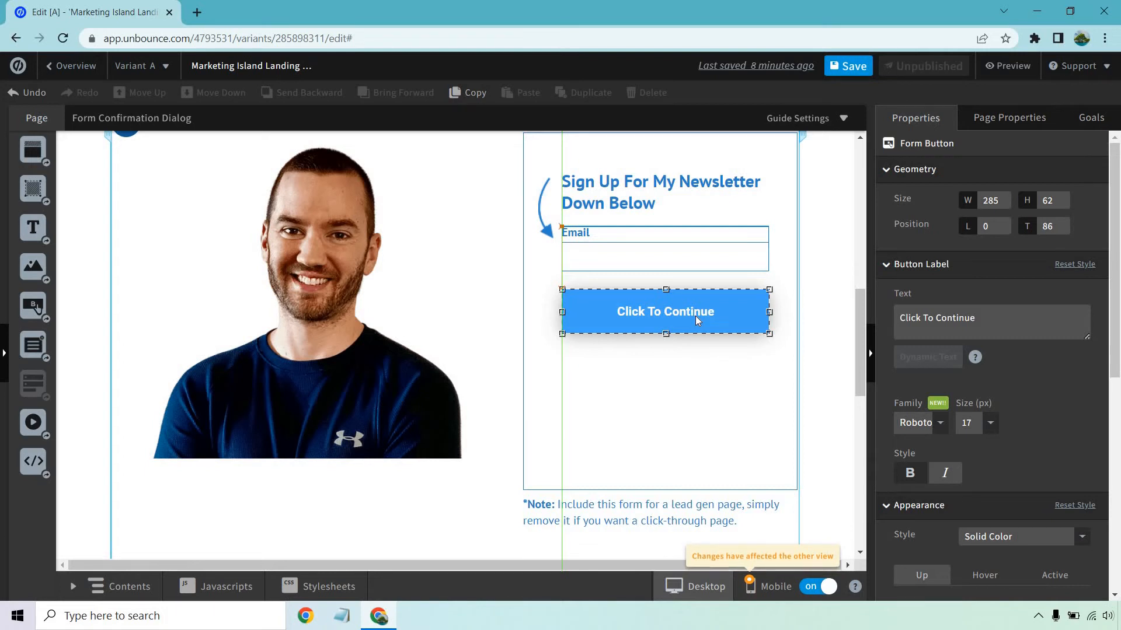
pyautogui.moveTo(695, 316)
pyautogui.mouseDown()
pyautogui.moveTo(683, 318)
pyautogui.moveTo(695, 314)
pyautogui.mouseUp()
pyautogui.click(824, 297)
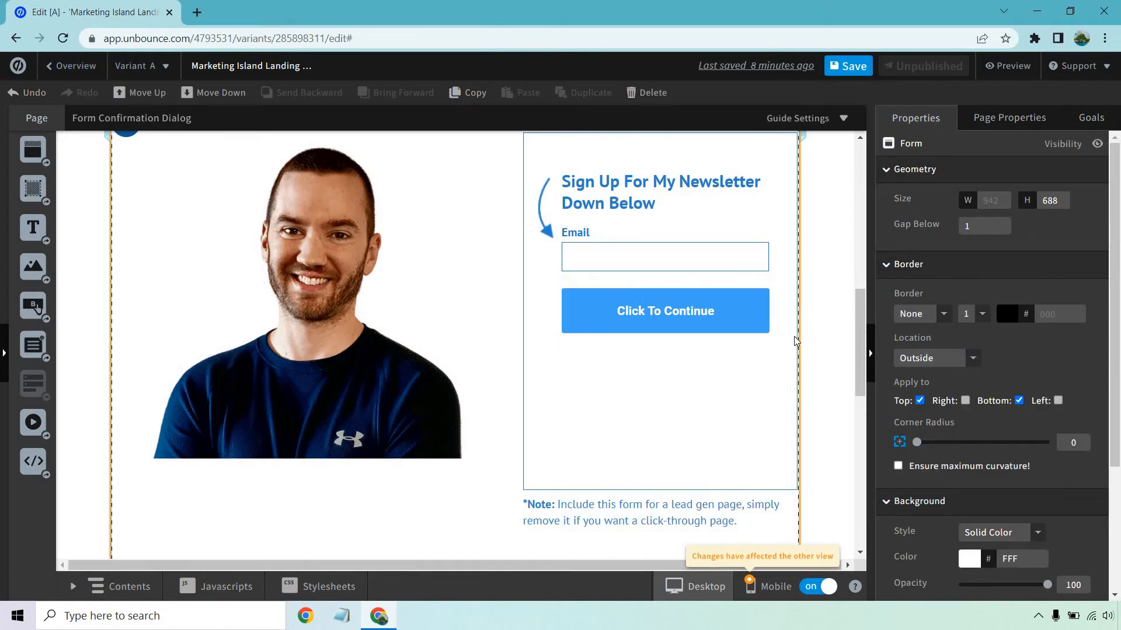
# Shorten the form's bordered box from its lower edge to a height of about 342 px.
pyautogui.click(650, 486)
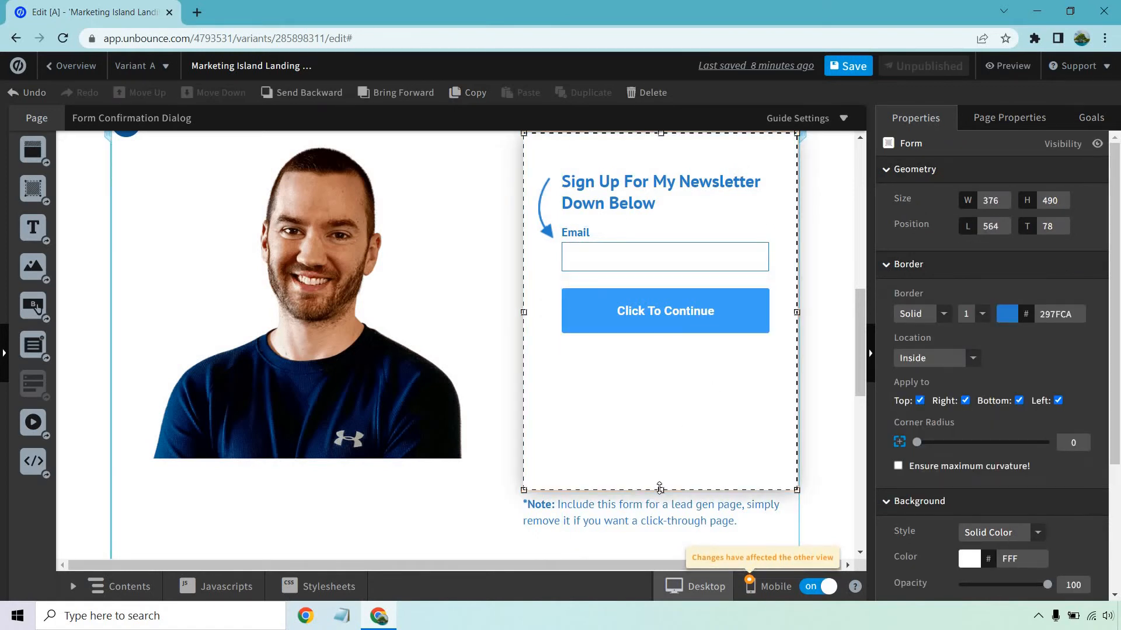
pyautogui.moveTo(669, 436); pyautogui.dragTo(668, 382)
pyautogui.scroll(2, 823, 297)
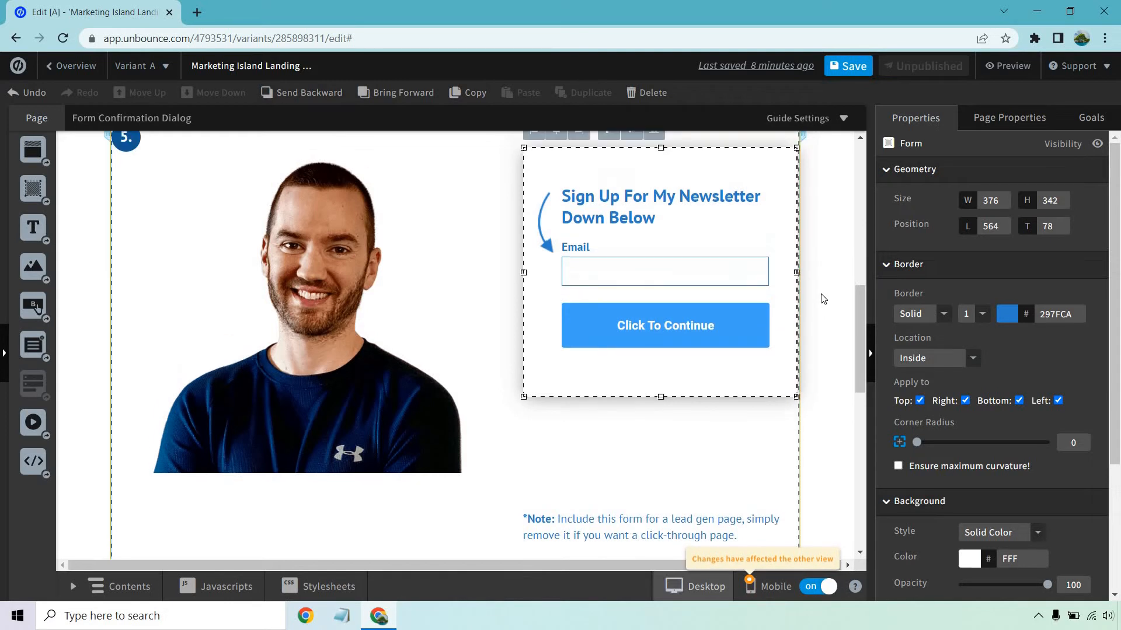
# Move the form box to about left 547, top 140, so it sits vertically centred beside the portrait photo.
pyautogui.moveTo(698, 215); pyautogui.dragTo(699, 262)
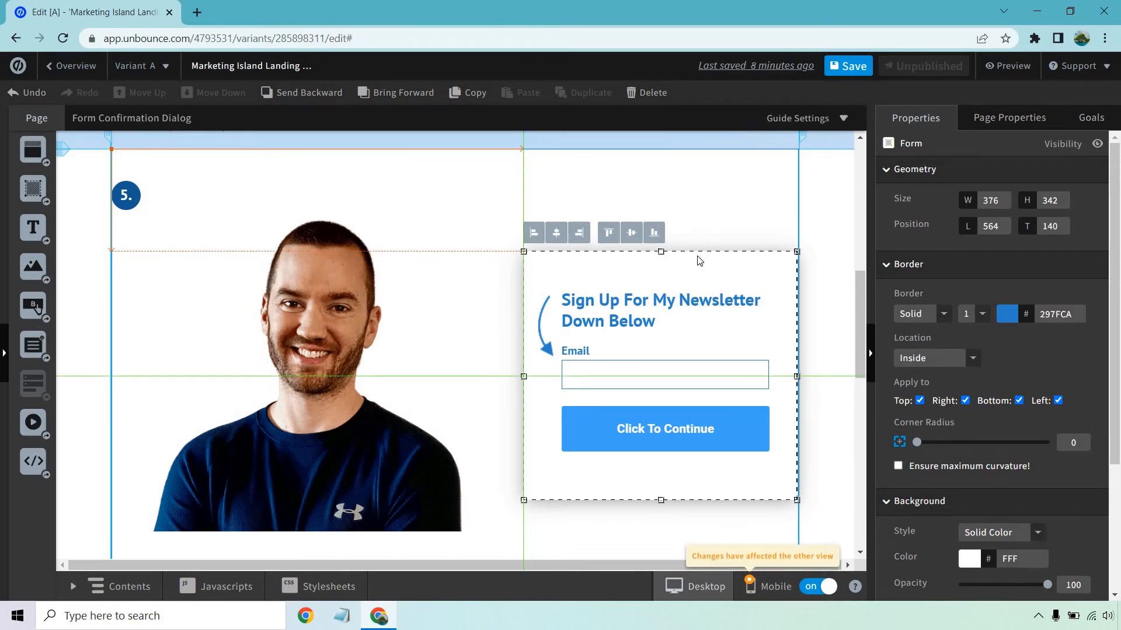
pyautogui.click(820, 271)
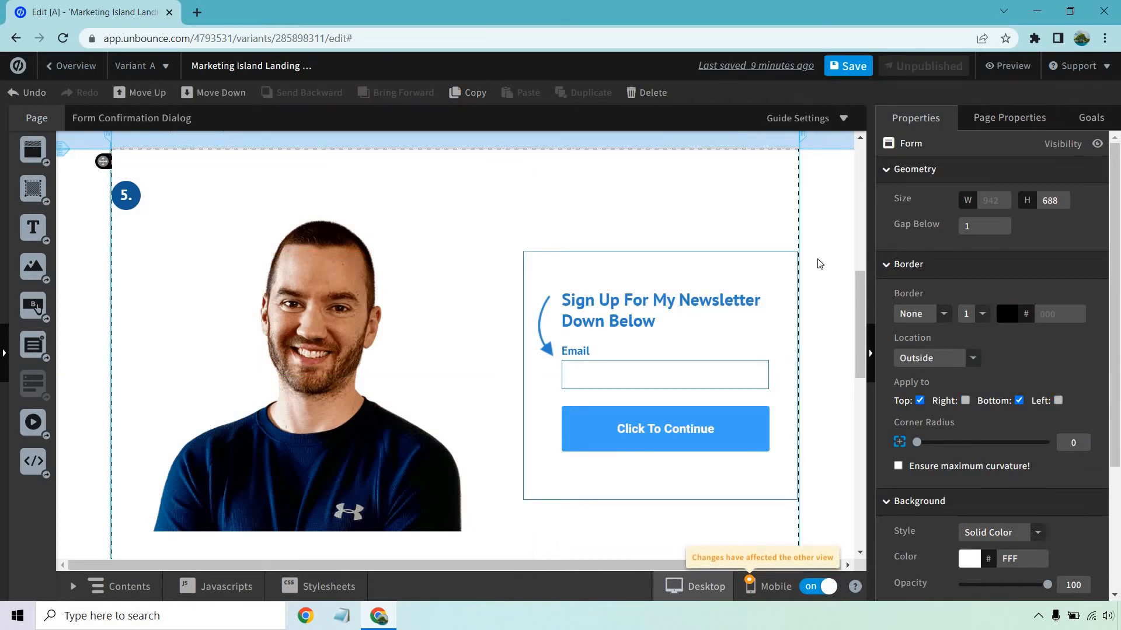
pyautogui.moveTo(762, 273); pyautogui.dragTo(748, 271)
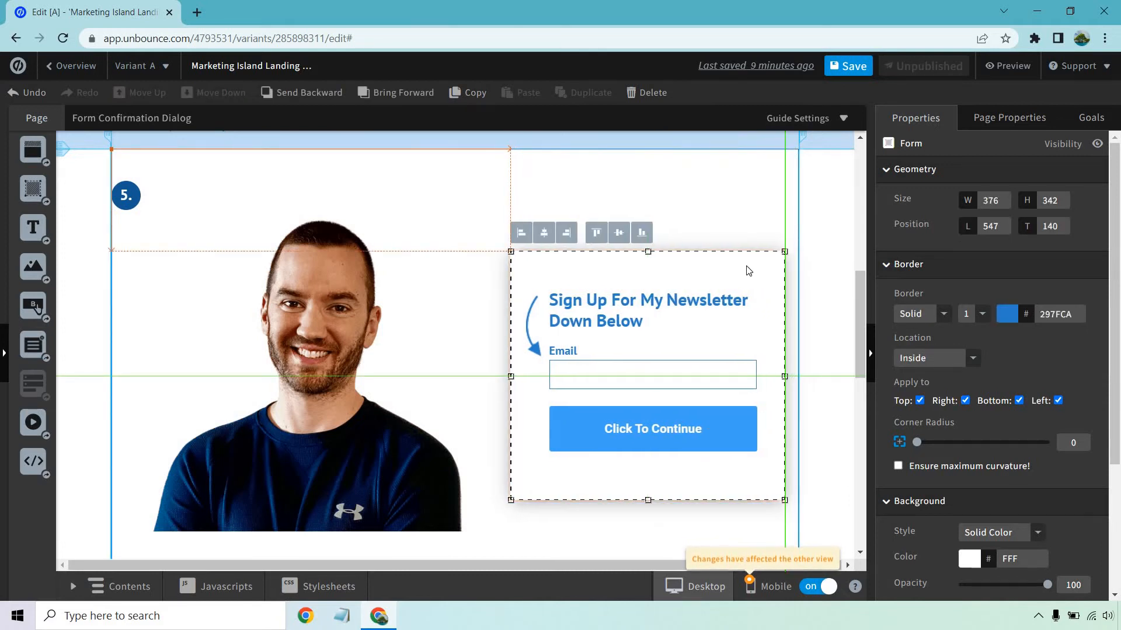
pyautogui.click(844, 272)
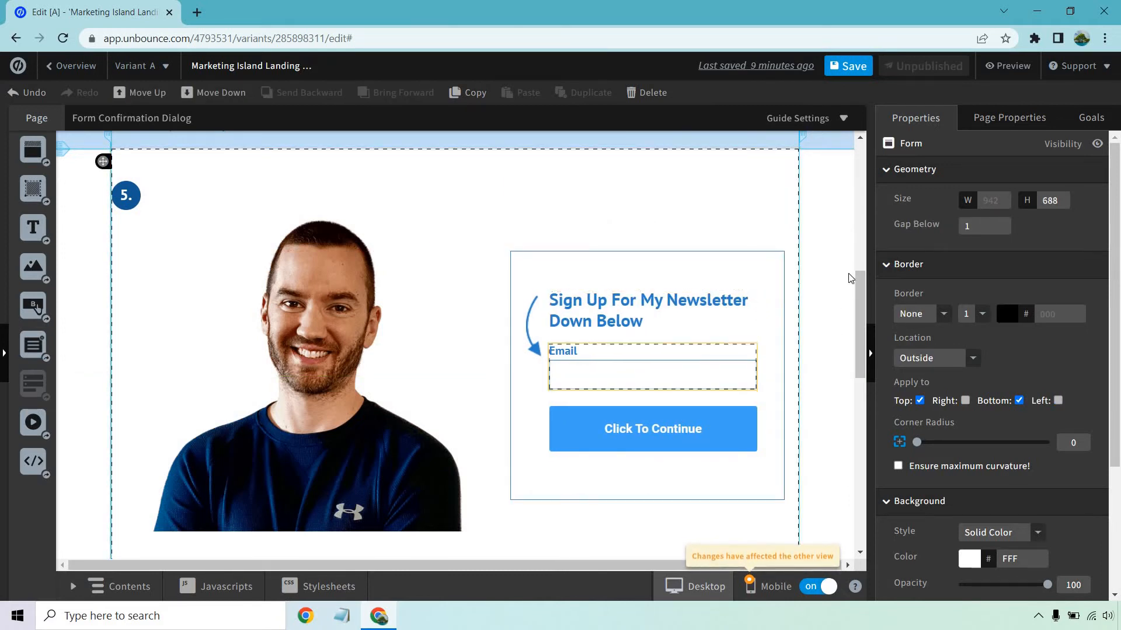
# Delete the "*Note: Include this form for a lead gen page" text below the form.
pyautogui.scroll(-4, 825, 259)
pyautogui.click(720, 370)
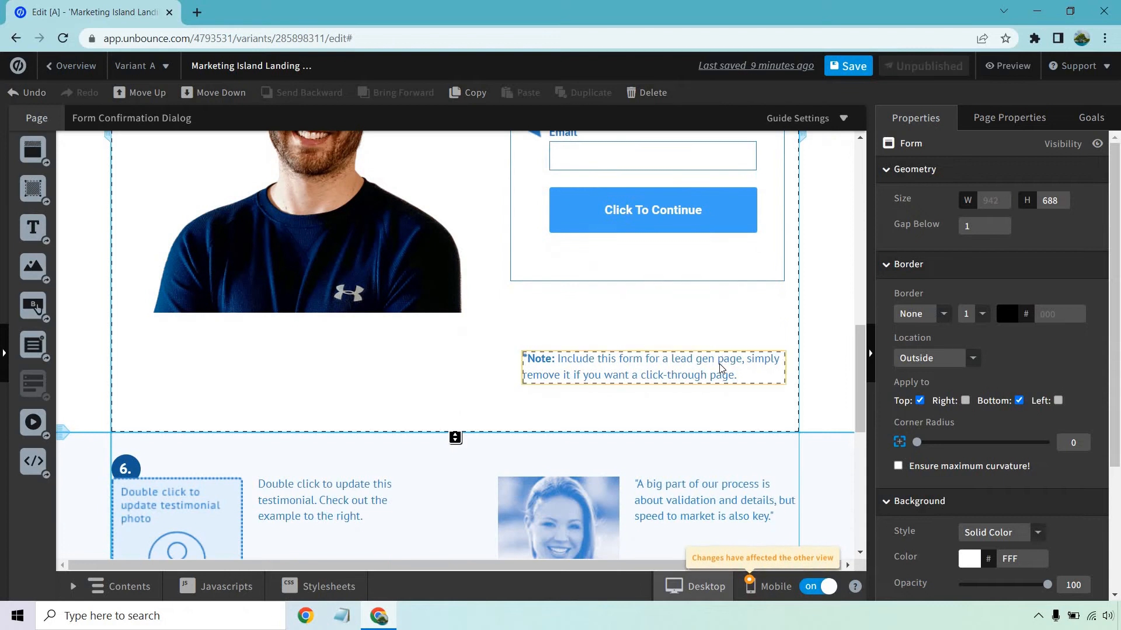
pyautogui.click(632, 93)
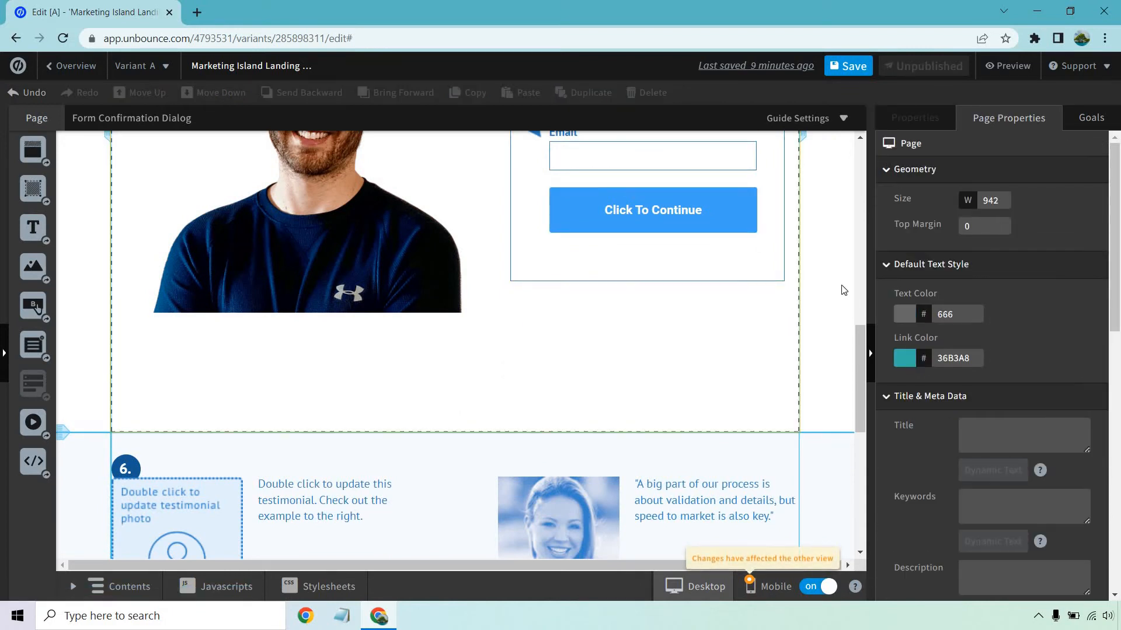
pyautogui.click(840, 286)
# Replace the woman's testimonial photo in section 6 with the uploaded portrait image, without scaling it.
pyautogui.scroll(-2, 840, 286)
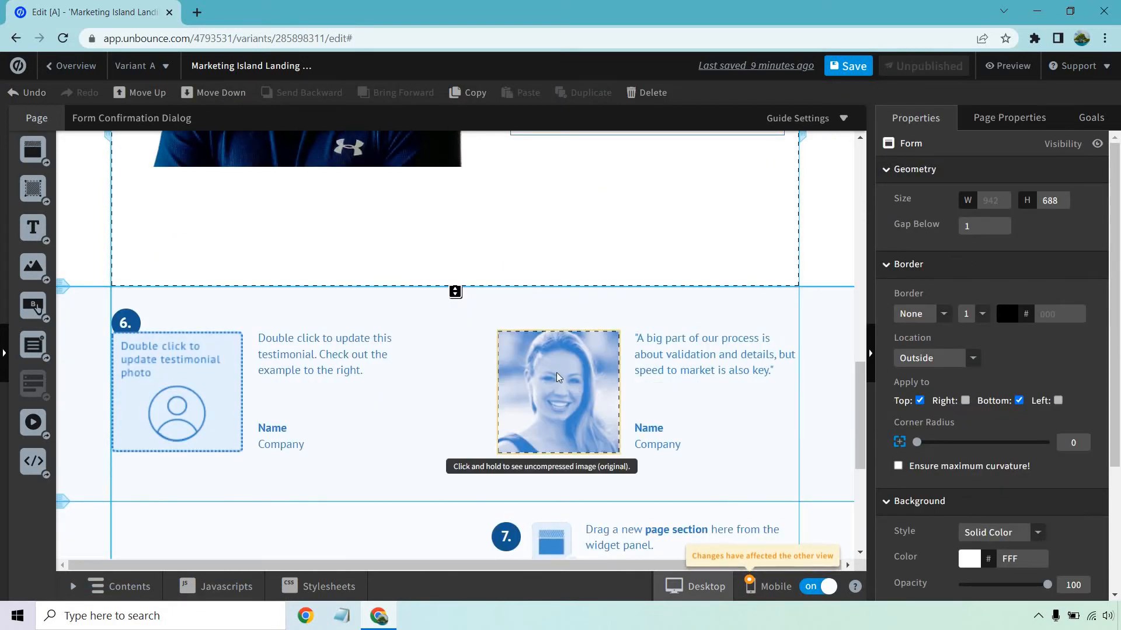
pyautogui.click(585, 363)
pyautogui.click(999, 348)
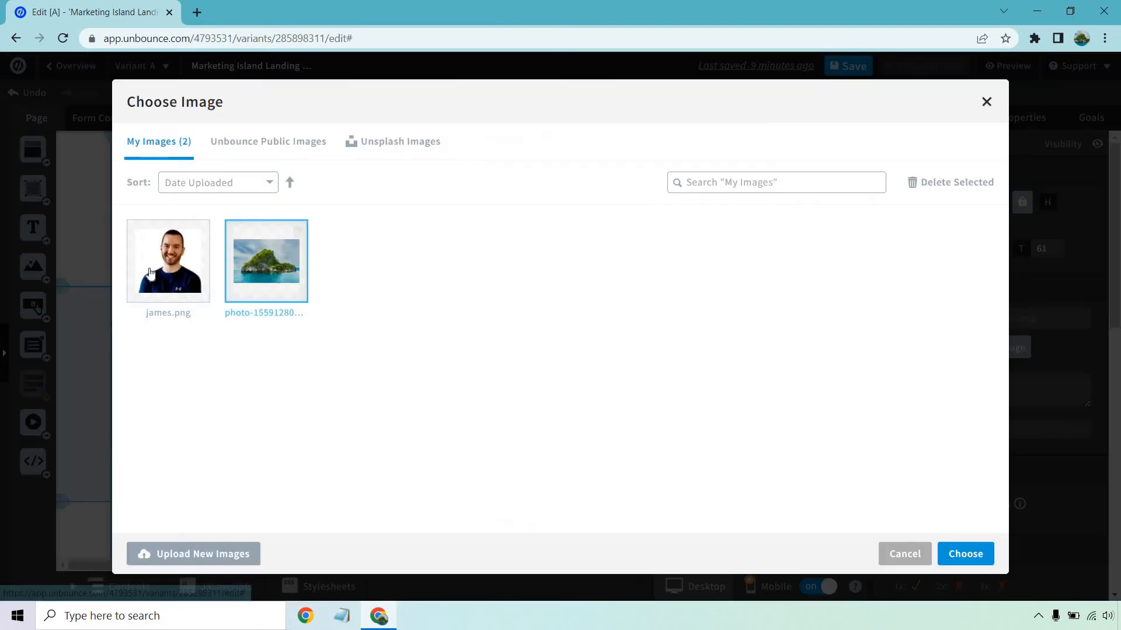
pyautogui.click(956, 553)
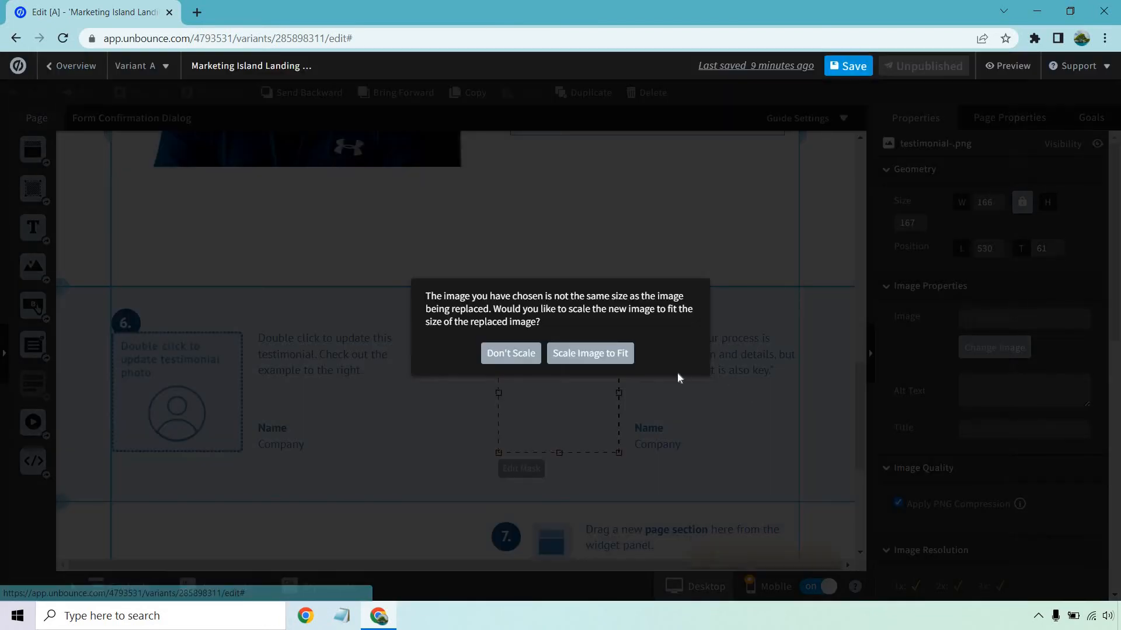
pyautogui.click(511, 355)
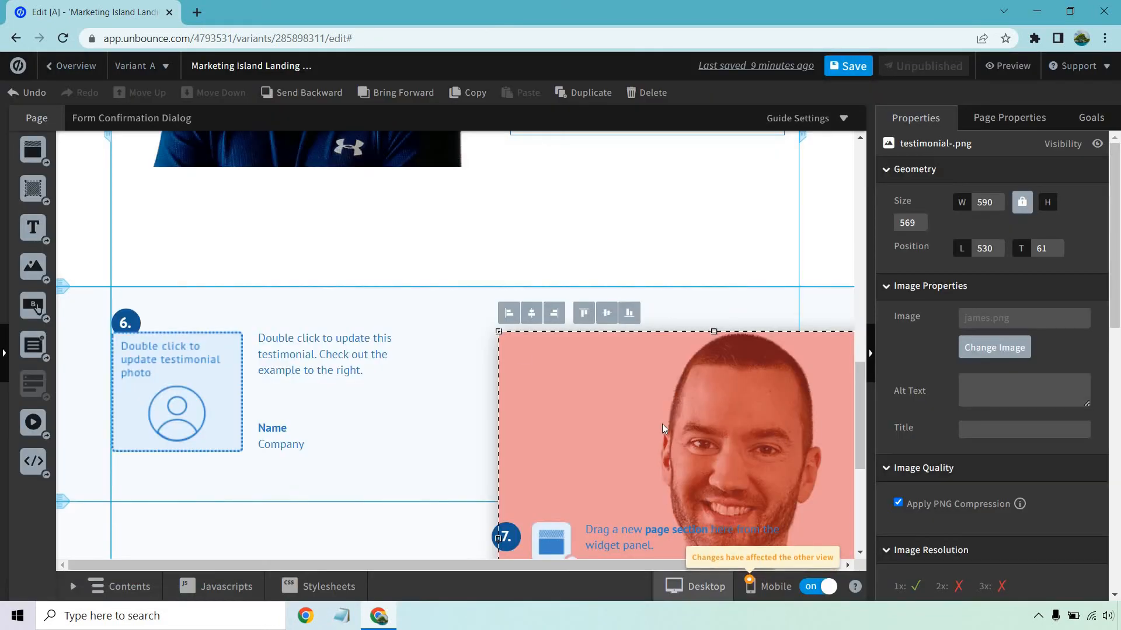
# Shrink the new testimonial photo to about 169 × 164 px and position it beside the quote at about left 510, top 61.
pyautogui.moveTo(499, 293); pyautogui.dragTo(499, 256)
pyautogui.moveTo(334, 187); pyautogui.dragTo(513, 340)
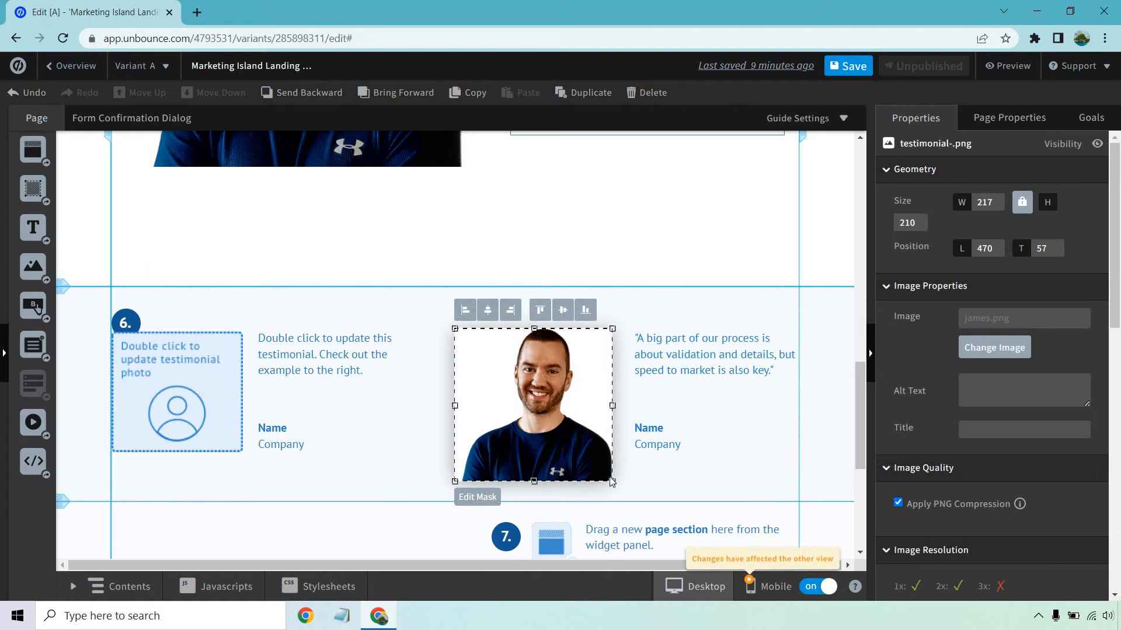
pyautogui.moveTo(595, 464); pyautogui.dragTo(577, 447)
pyautogui.moveTo(543, 398); pyautogui.dragTo(549, 401)
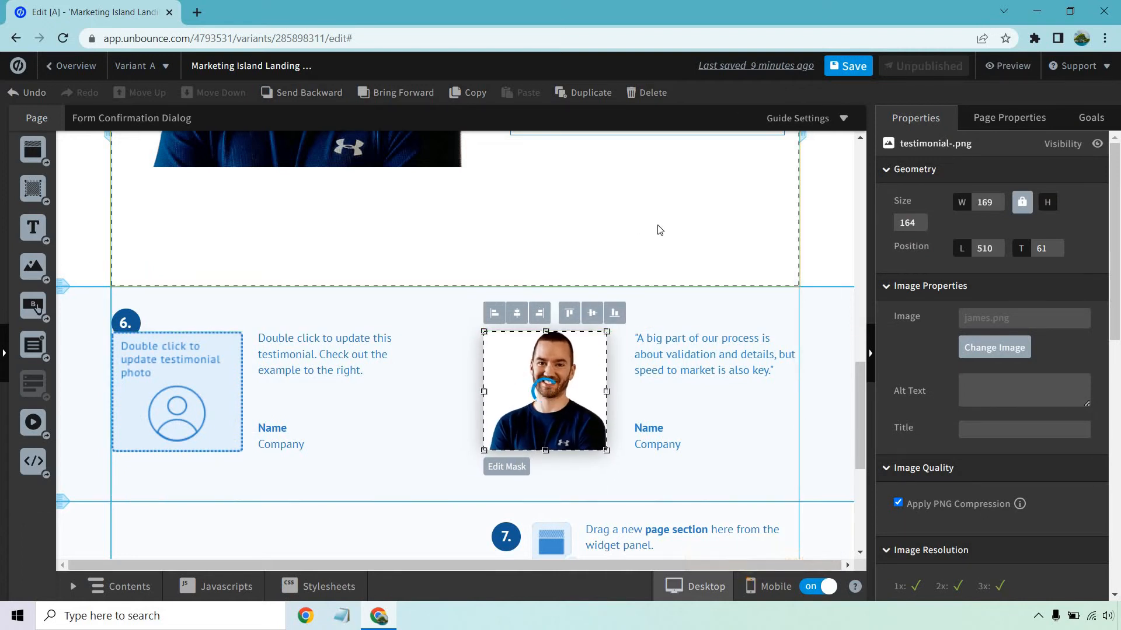
pyautogui.click(743, 271)
# Add a new blank page section below the testimonials and delete it again.
pyautogui.scroll(-3, 810, 321)
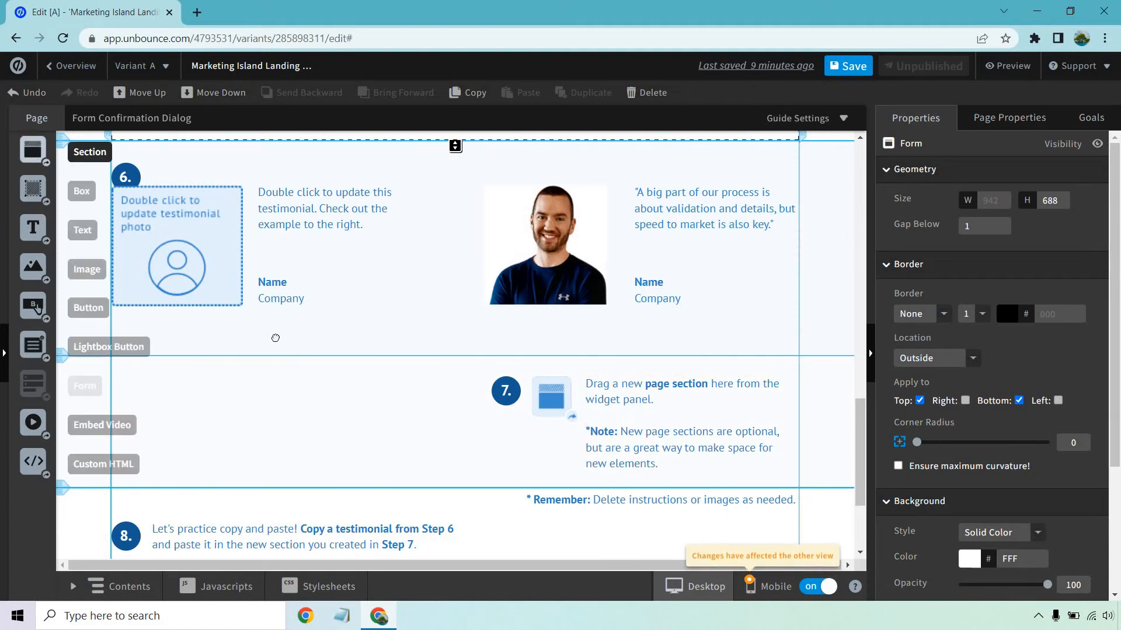
pyautogui.moveTo(32, 149); pyautogui.dragTo(344, 381)
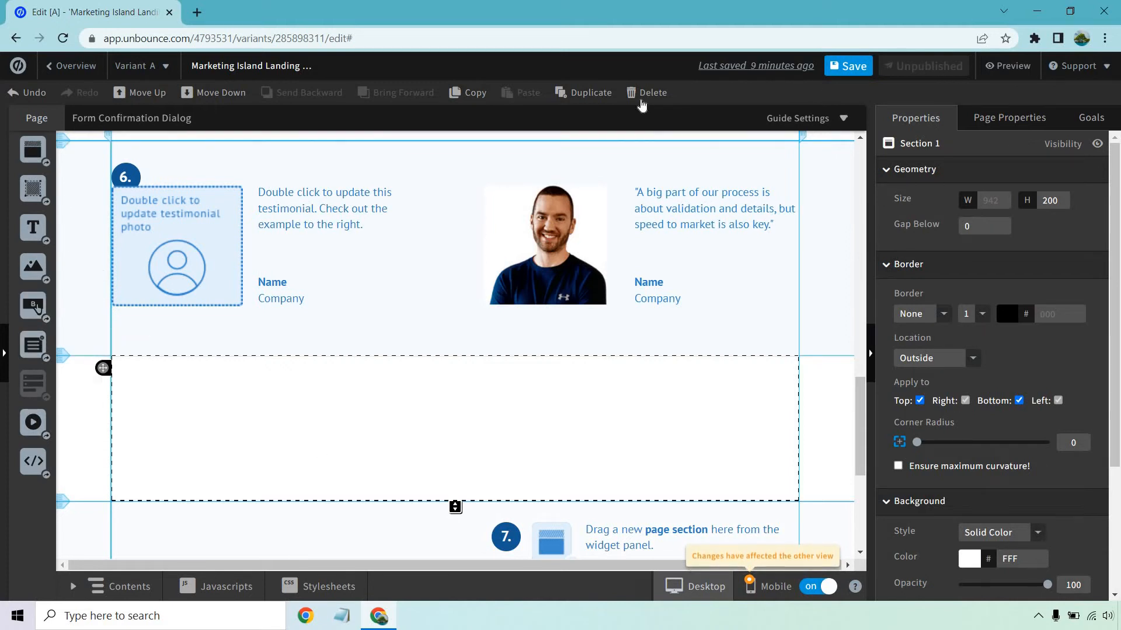
pyautogui.click(646, 92)
# Delete the step 7 page section containing the instructions for adding a new page section.
pyautogui.click(769, 368)
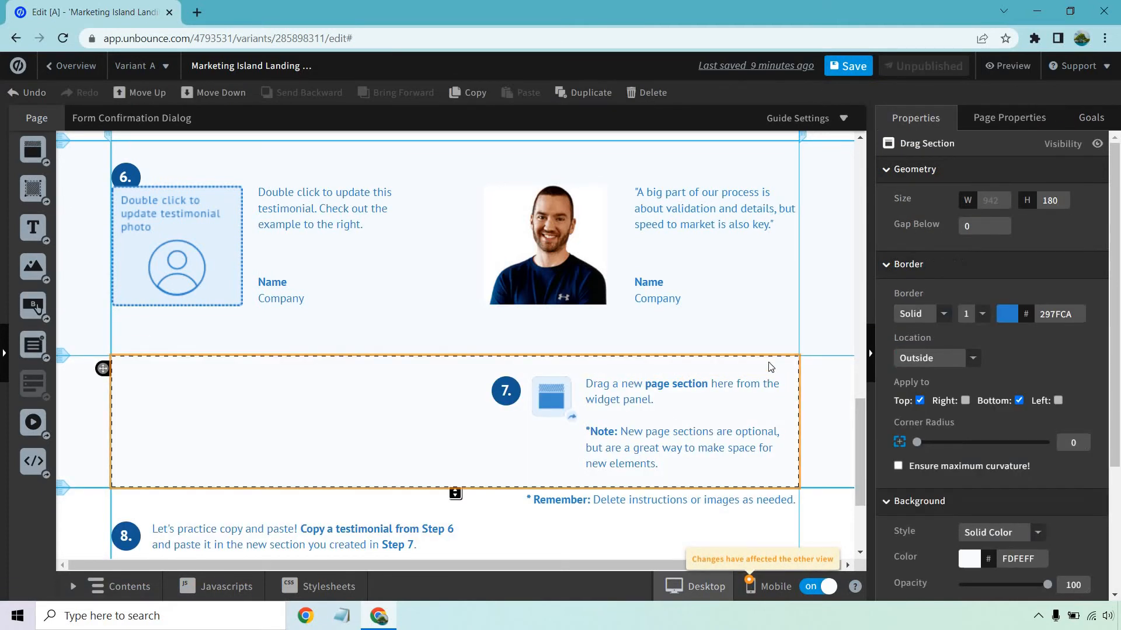
pyautogui.click(648, 92)
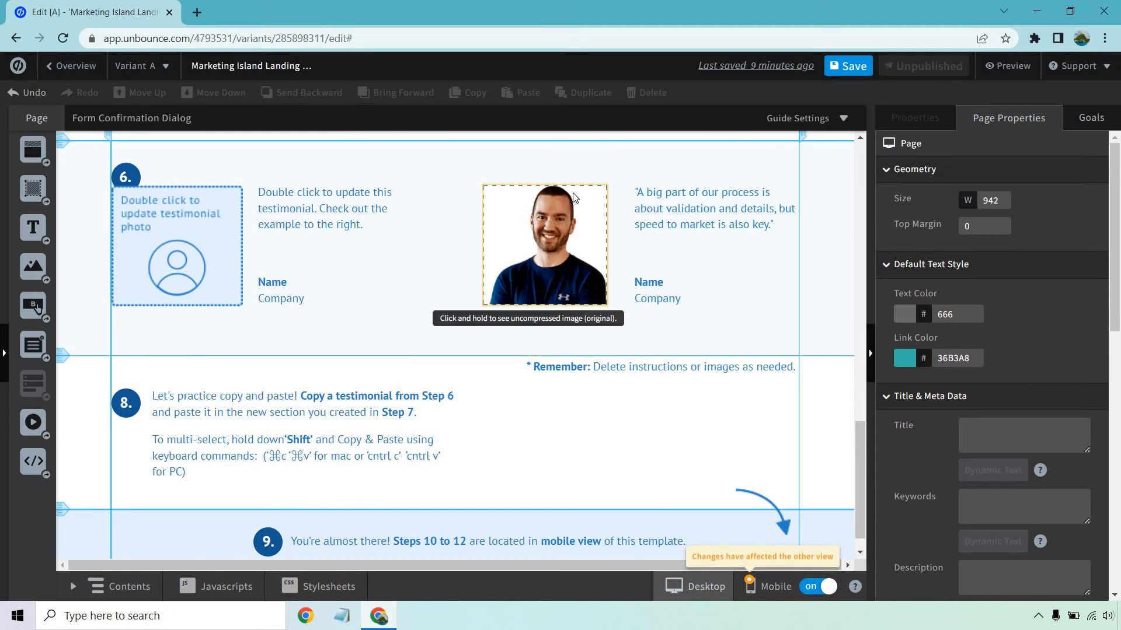
# Paste a copy of the whole Testimonials section directly below the original and undo the paste.
pyautogui.scroll(1, 581, 216)
pyautogui.click(590, 238)
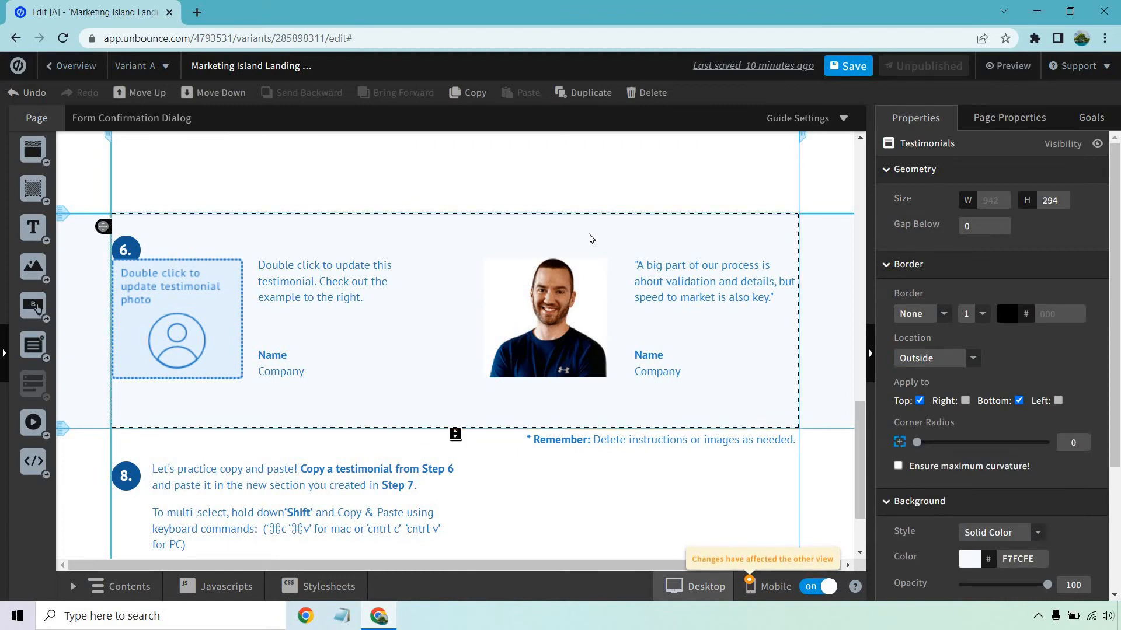
pyautogui.click(473, 93)
pyautogui.scroll(-2, 483, 298)
pyautogui.click(501, 411)
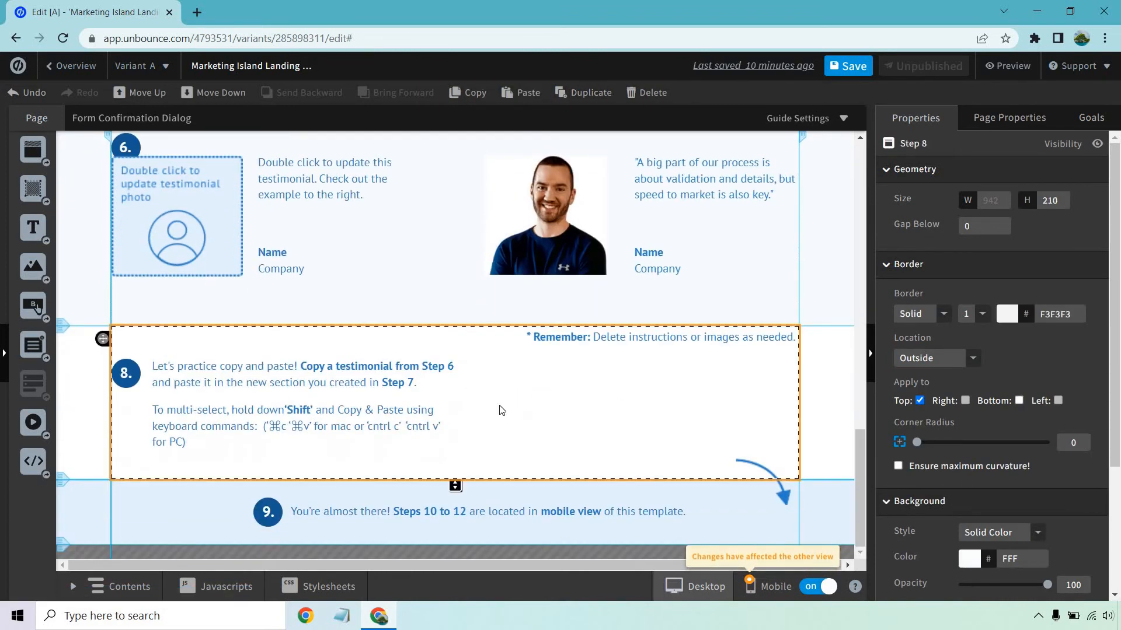
pyautogui.click(521, 92)
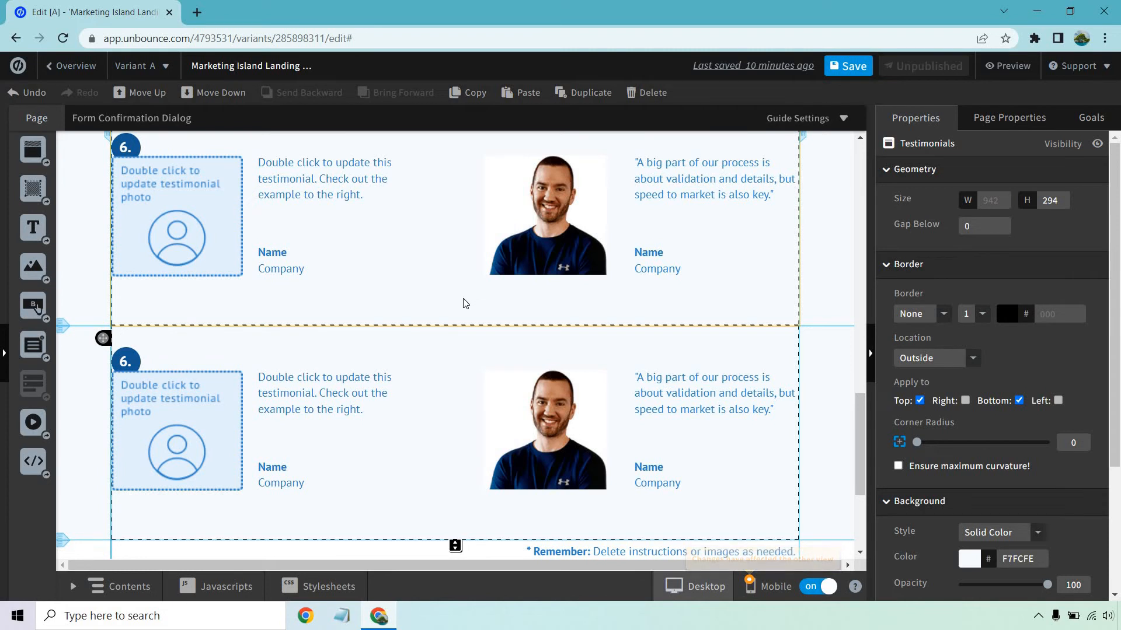
pyautogui.click(27, 95)
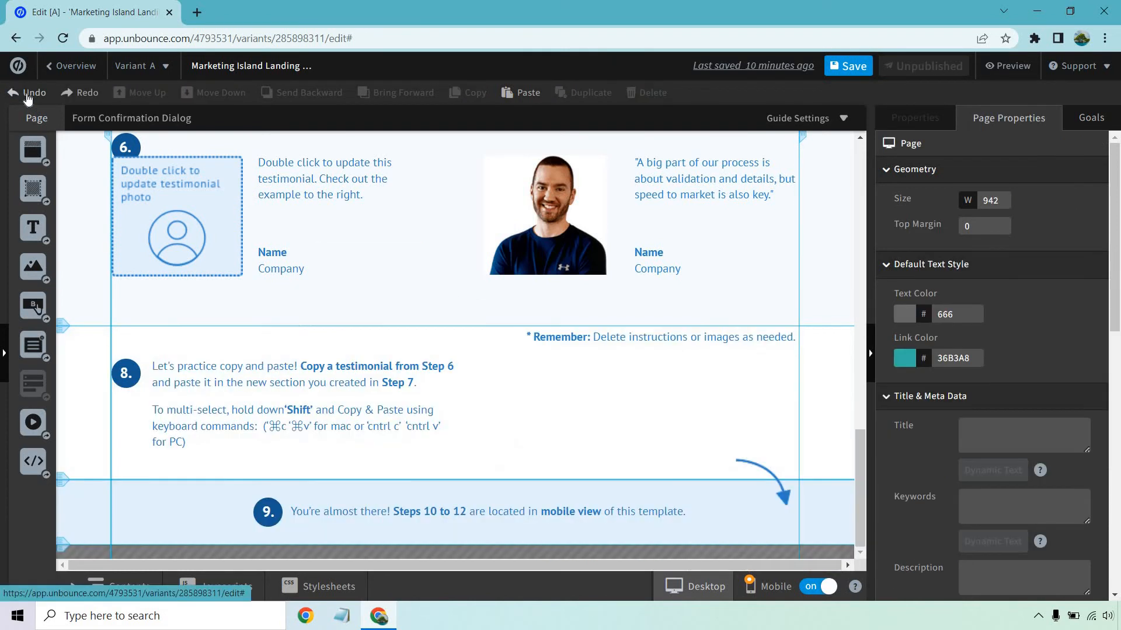
# Save the landing page and switch the editor to the mobile view.
pyautogui.scroll(1, 838, 289)
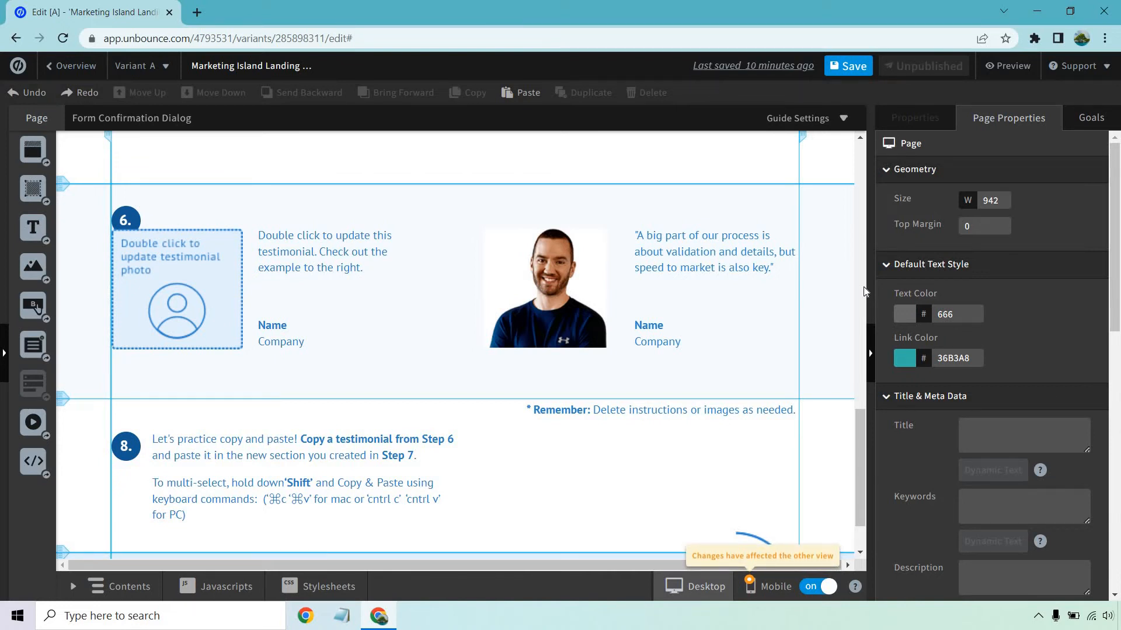
pyautogui.click(849, 65)
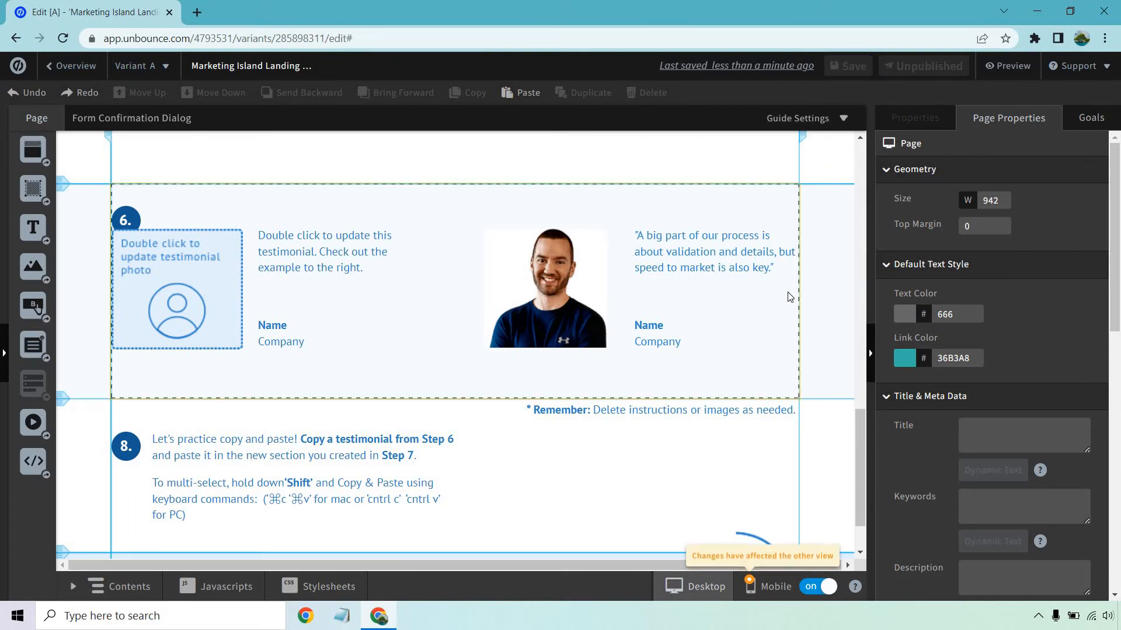
pyautogui.scroll(-2, 584, 350)
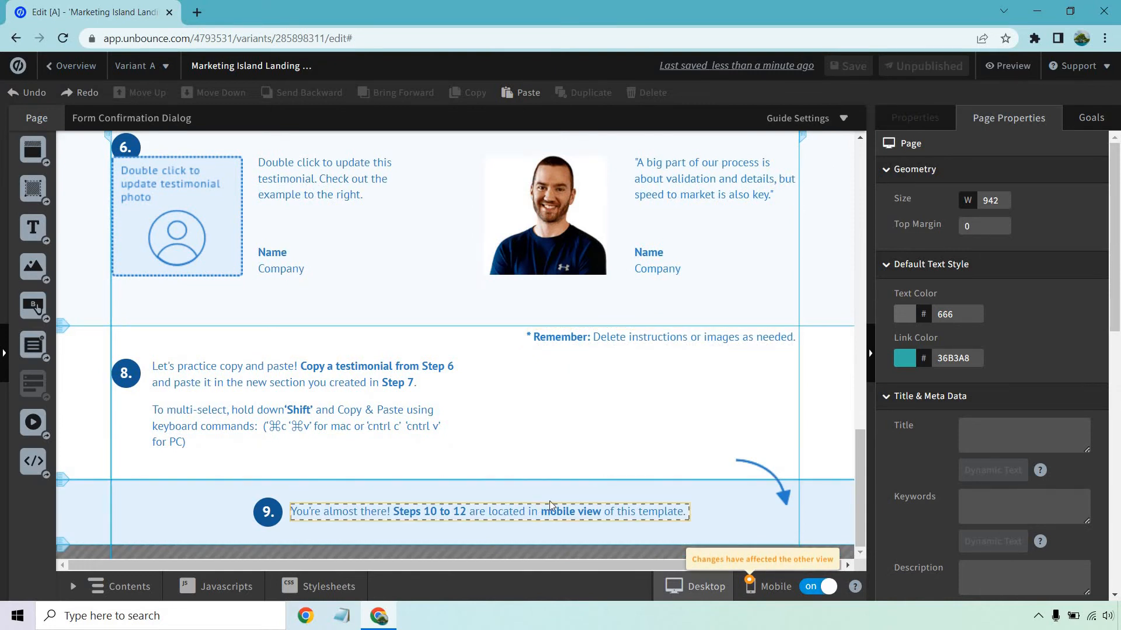
pyautogui.click(762, 582)
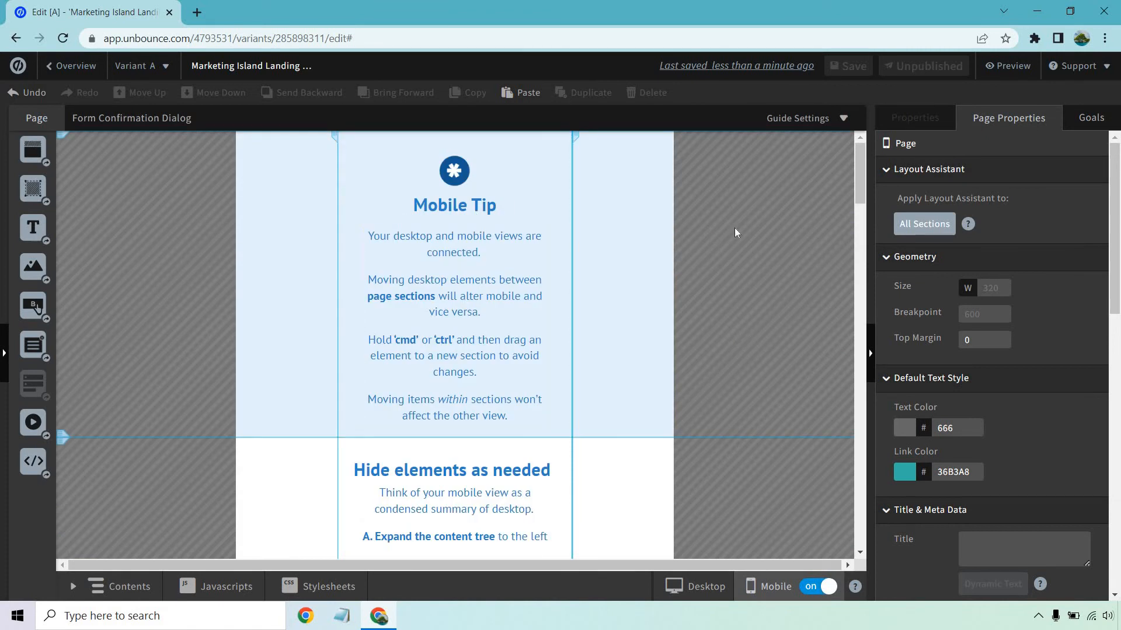
# Toggle the visibility of Image 1 in the "Hide elements as needed" section off and on, using both the content tree and its properties.
pyautogui.scroll(-3, 730, 234)
pyautogui.scroll(-10, 730, 233)
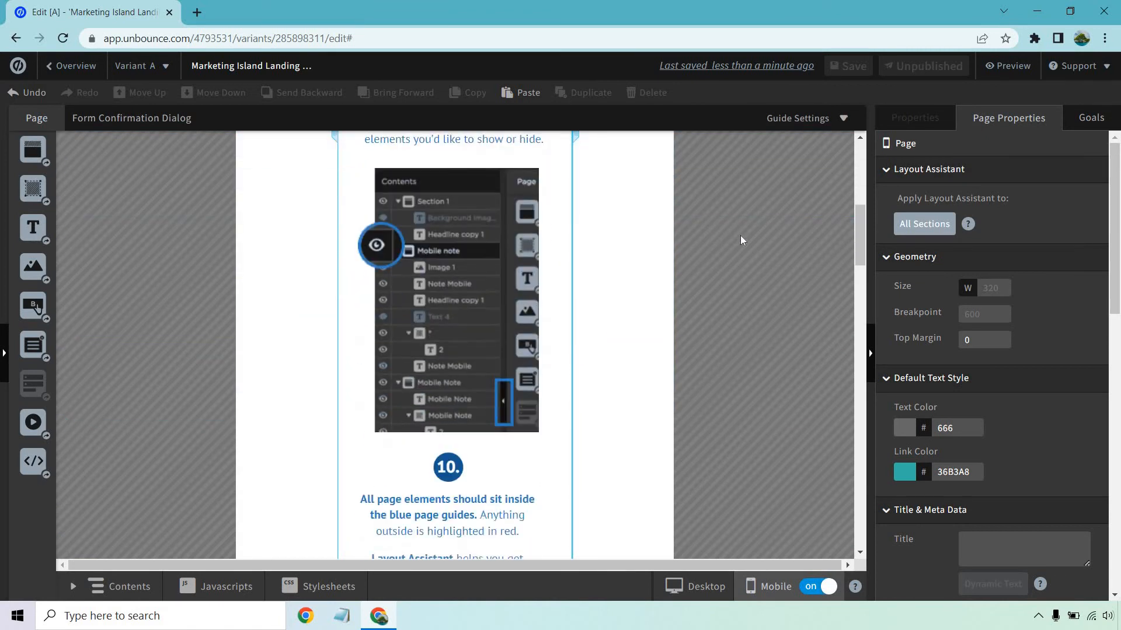
pyautogui.scroll(12, 741, 236)
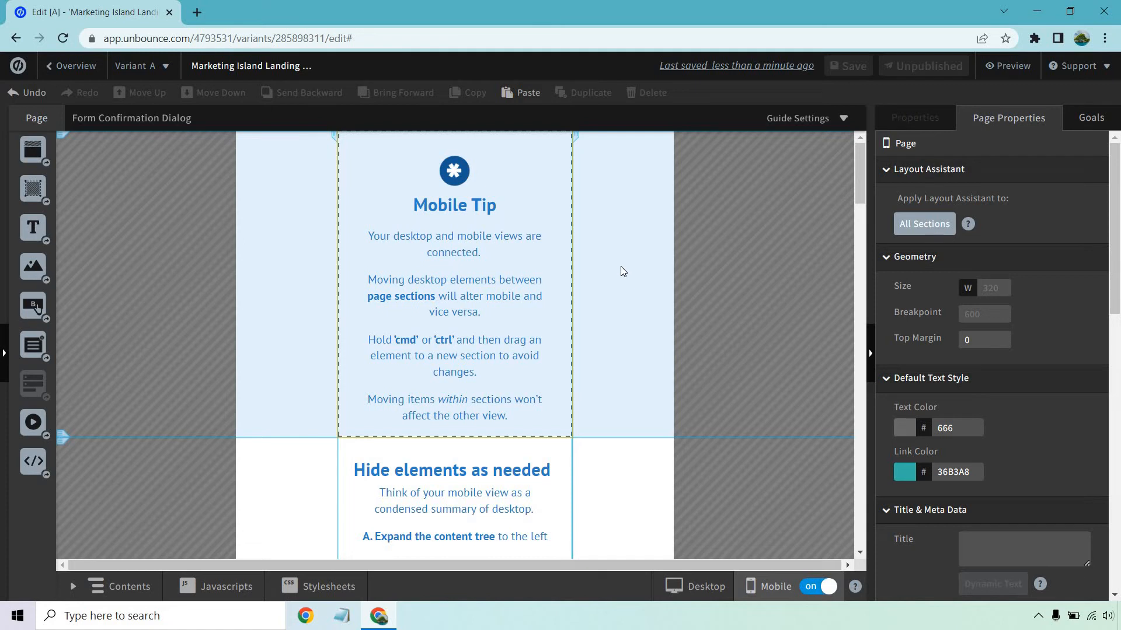
pyautogui.scroll(-4, 620, 266)
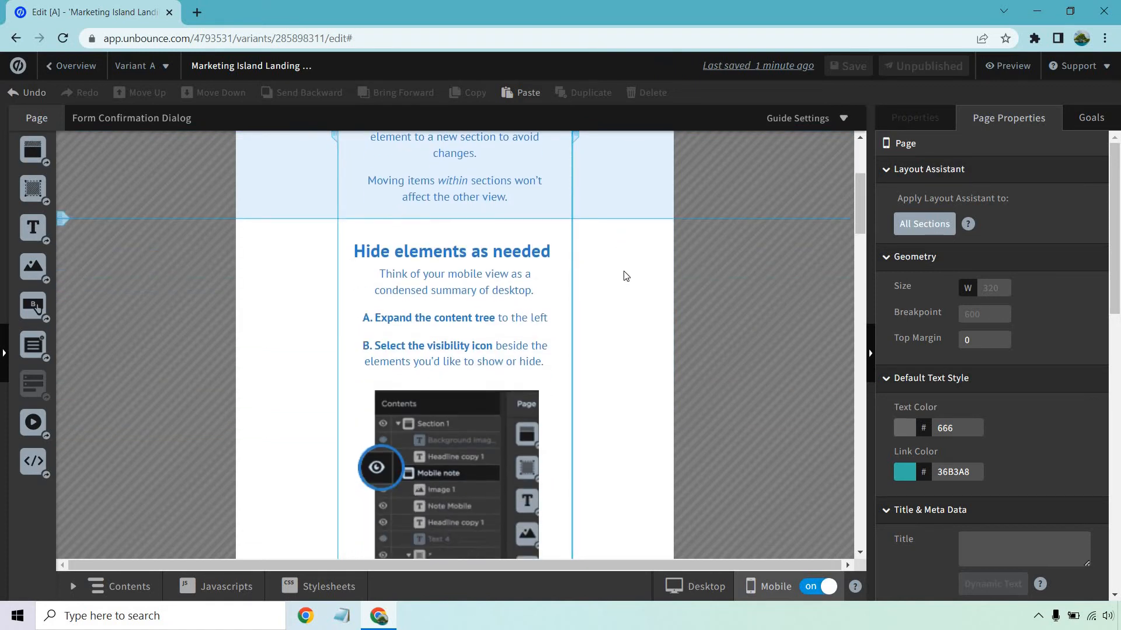
pyautogui.scroll(-1, 626, 276)
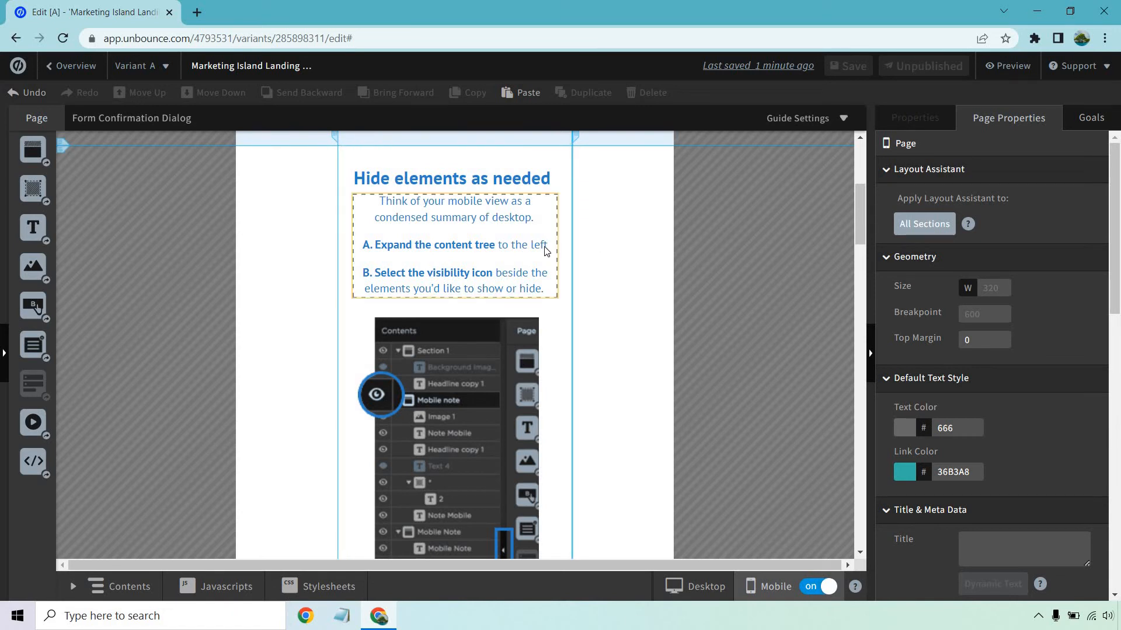
pyautogui.click(565, 266)
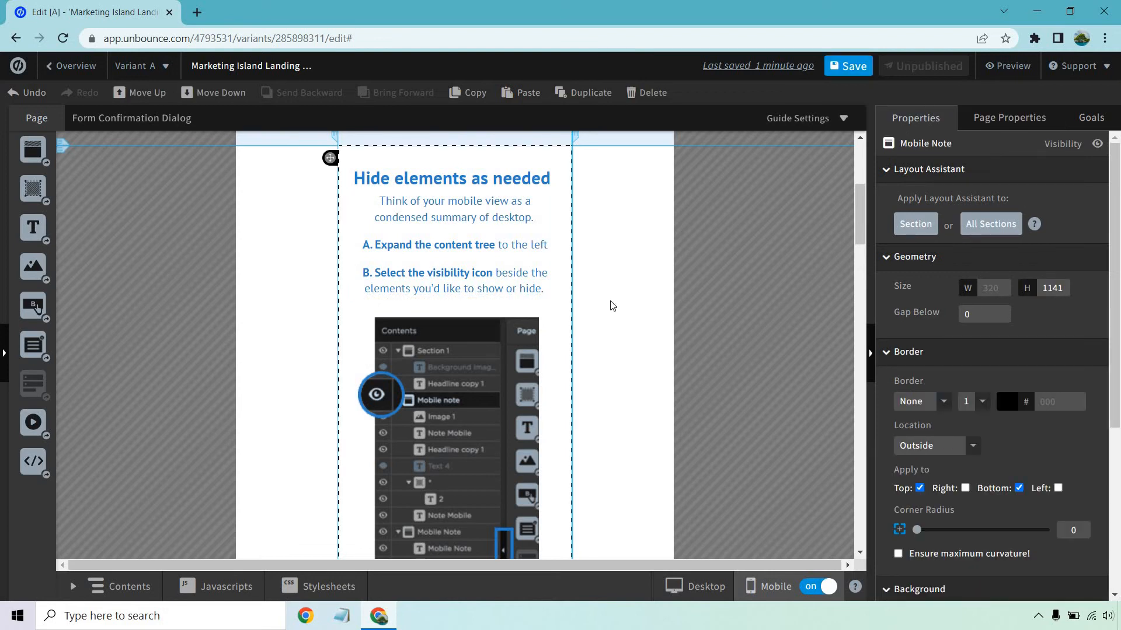
pyautogui.click(493, 363)
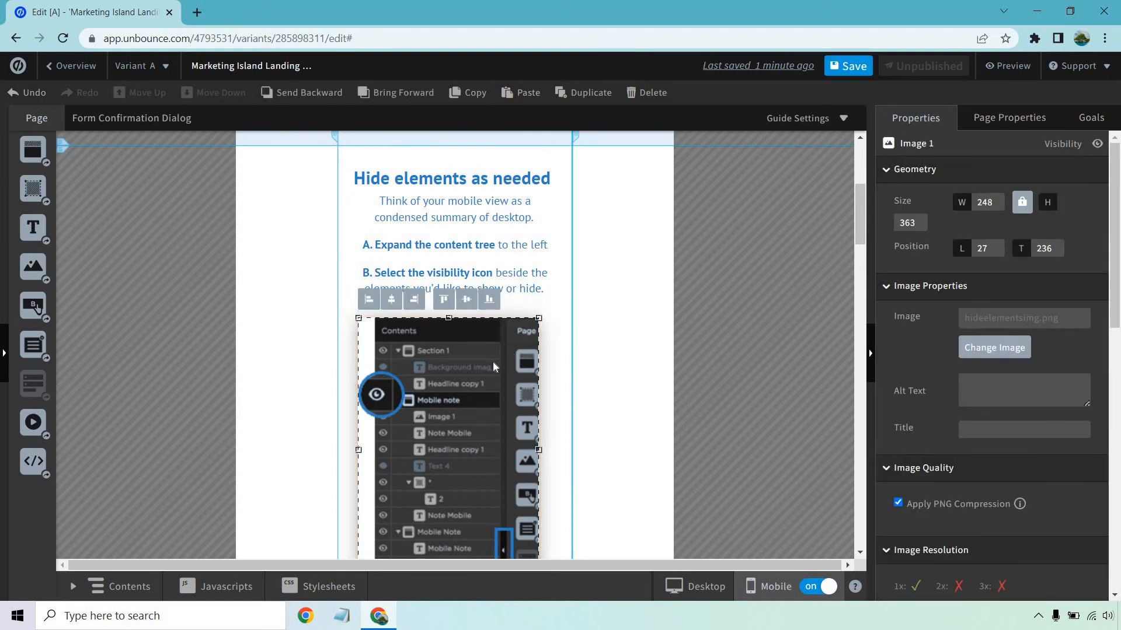
pyautogui.click(5, 358)
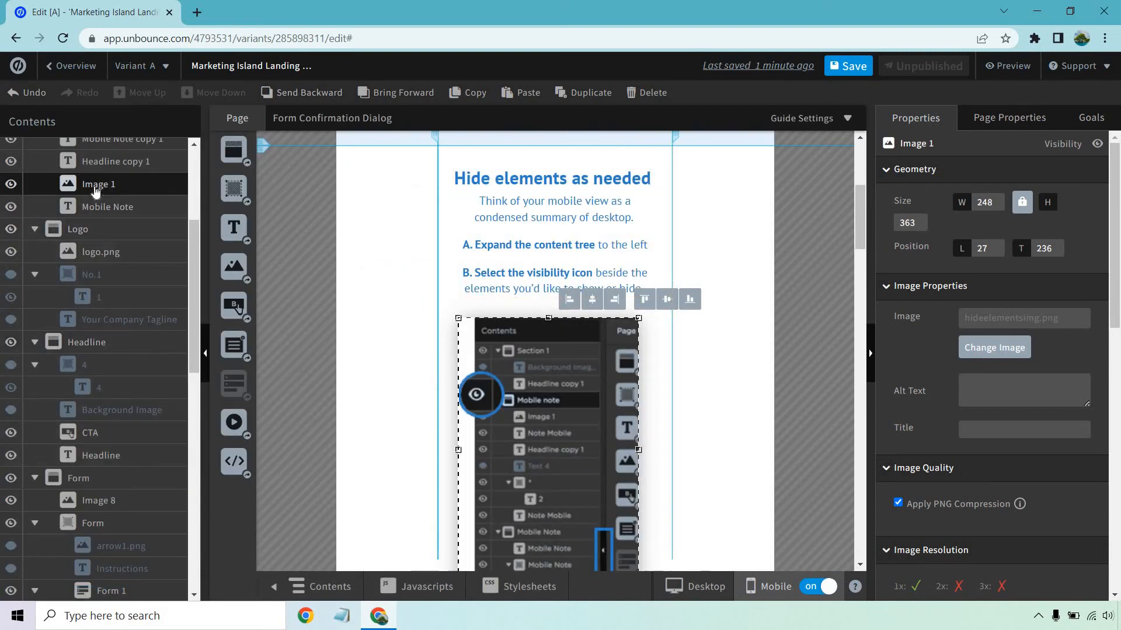
pyautogui.click(12, 185)
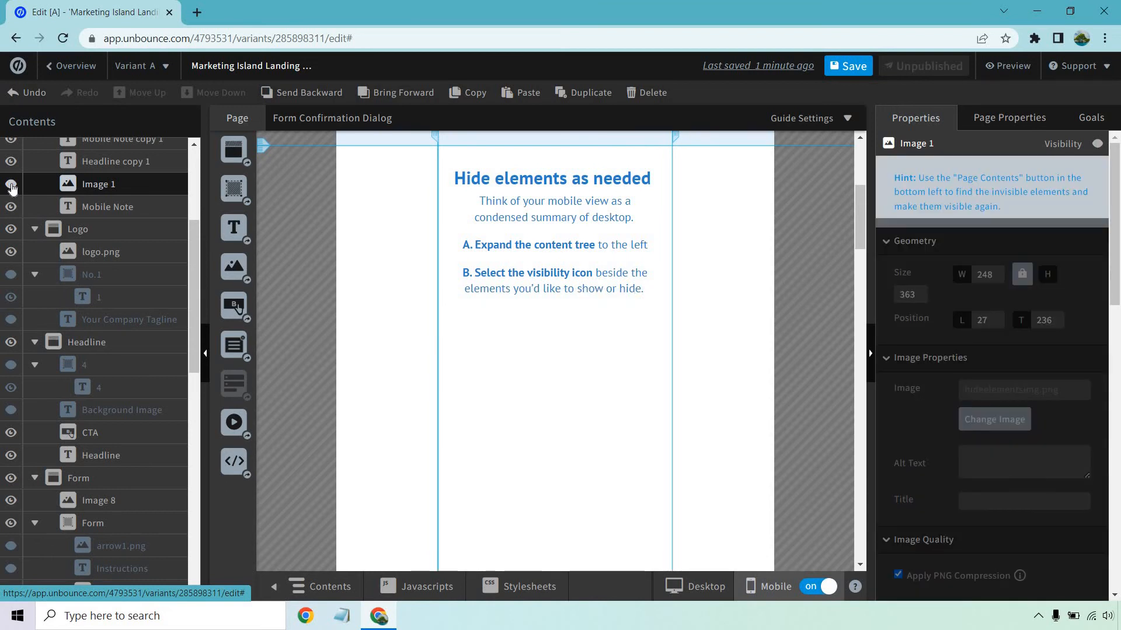
pyautogui.click(11, 185)
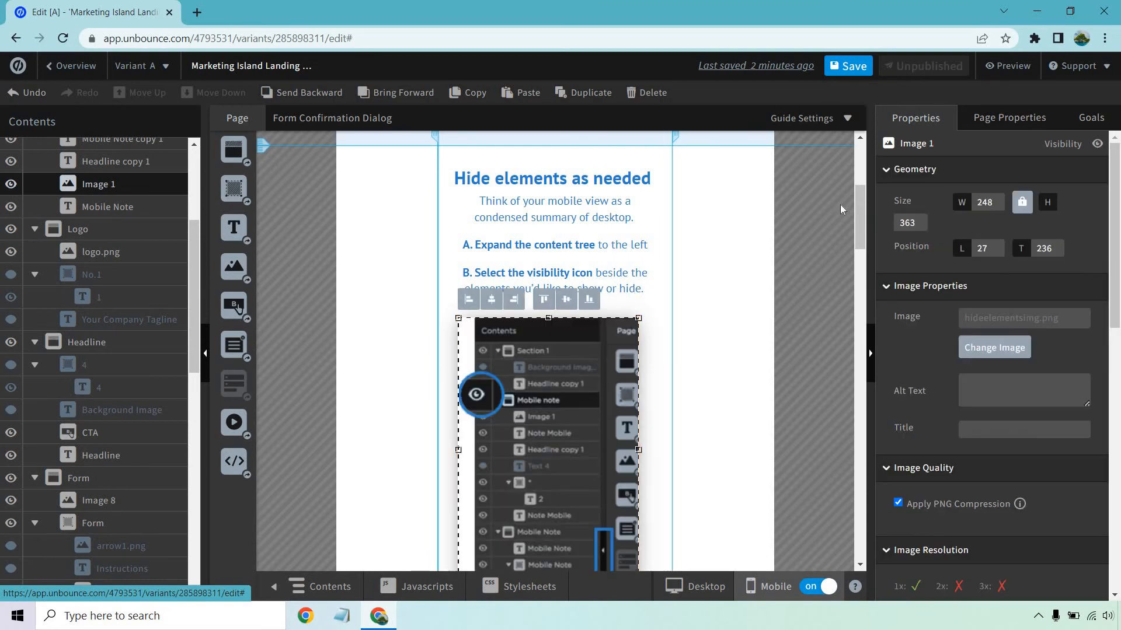
pyautogui.click(1099, 145)
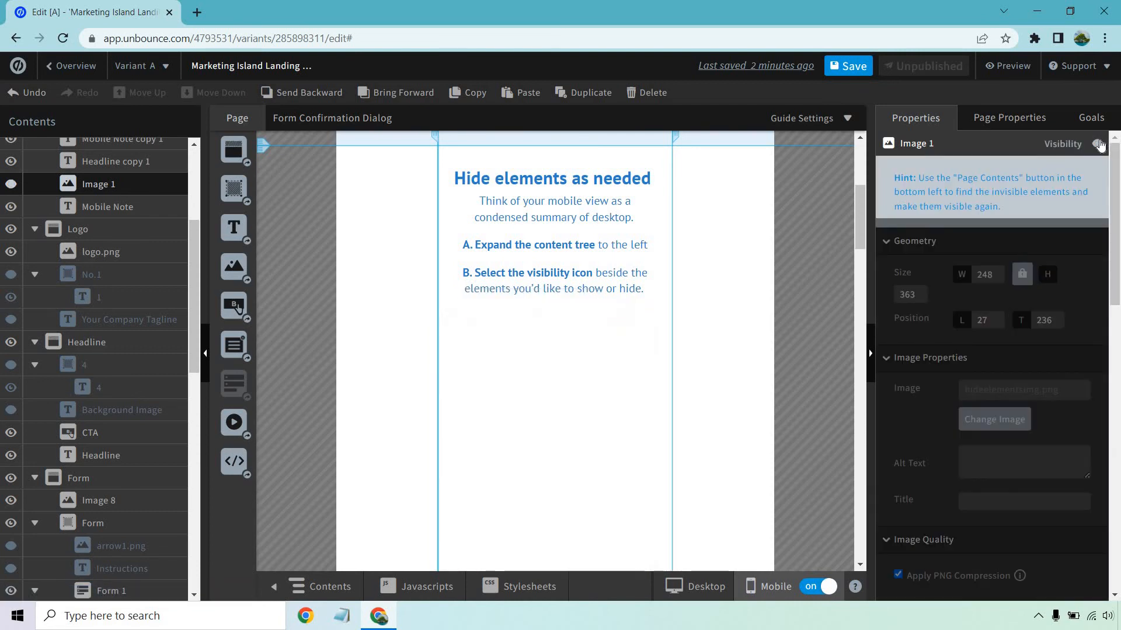
pyautogui.click(1100, 146)
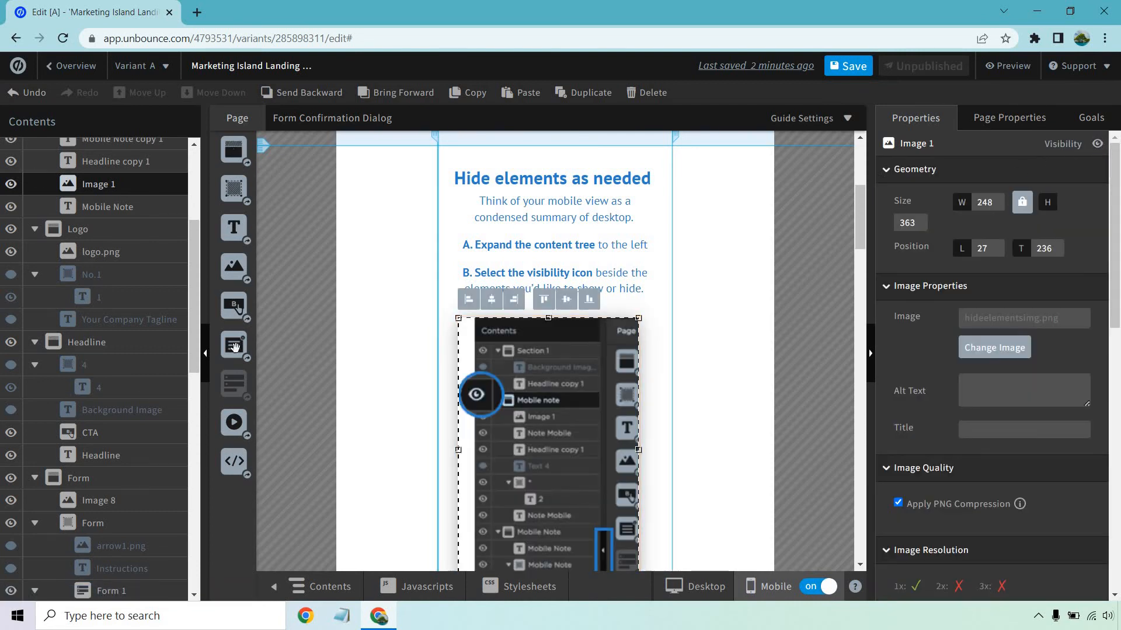
pyautogui.click(205, 353)
# Shrink the oversized portrait in the mobile Form section to about 201 × 194 px and position it at about left 19, top 25.
pyautogui.scroll(-5, 684, 268)
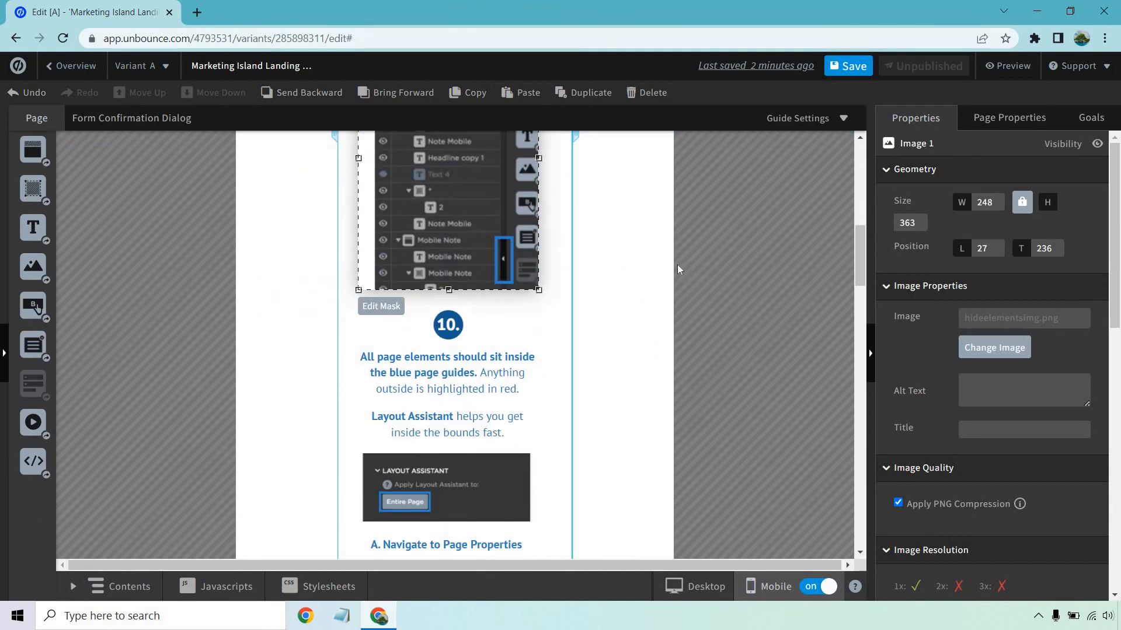
pyautogui.scroll(-1, 676, 269)
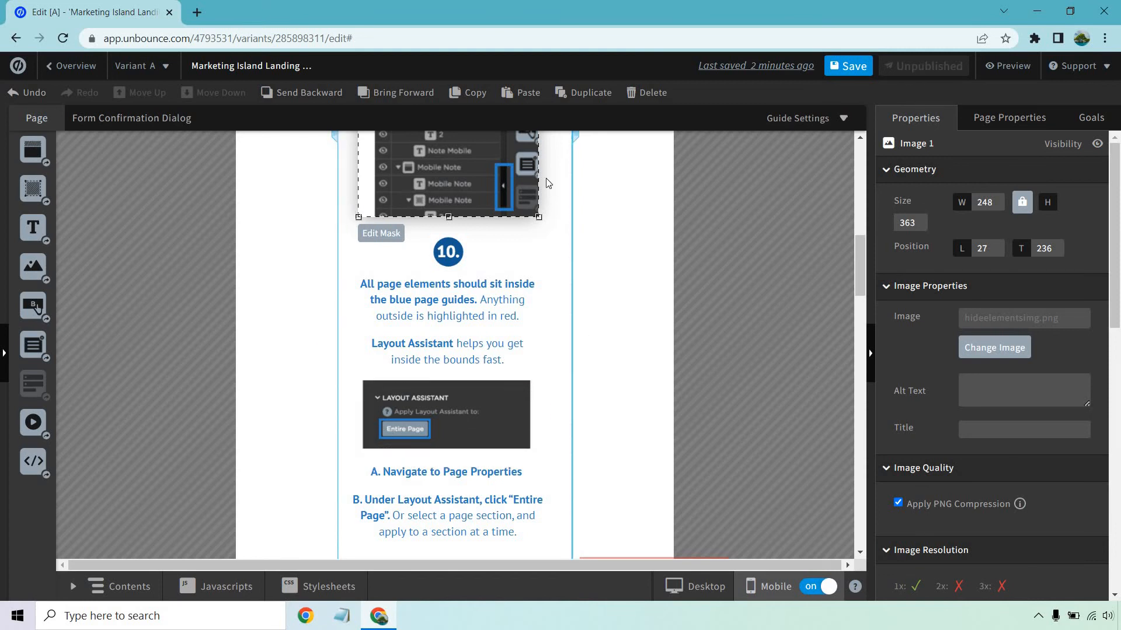
pyautogui.scroll(-5, 622, 236)
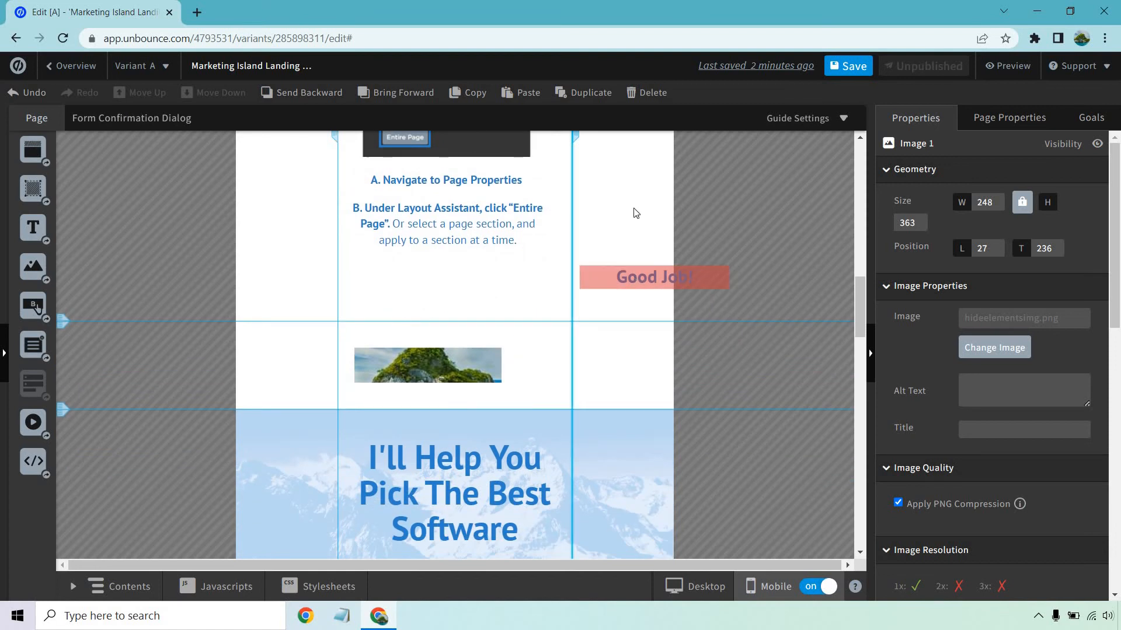
pyautogui.scroll(-5, 631, 246)
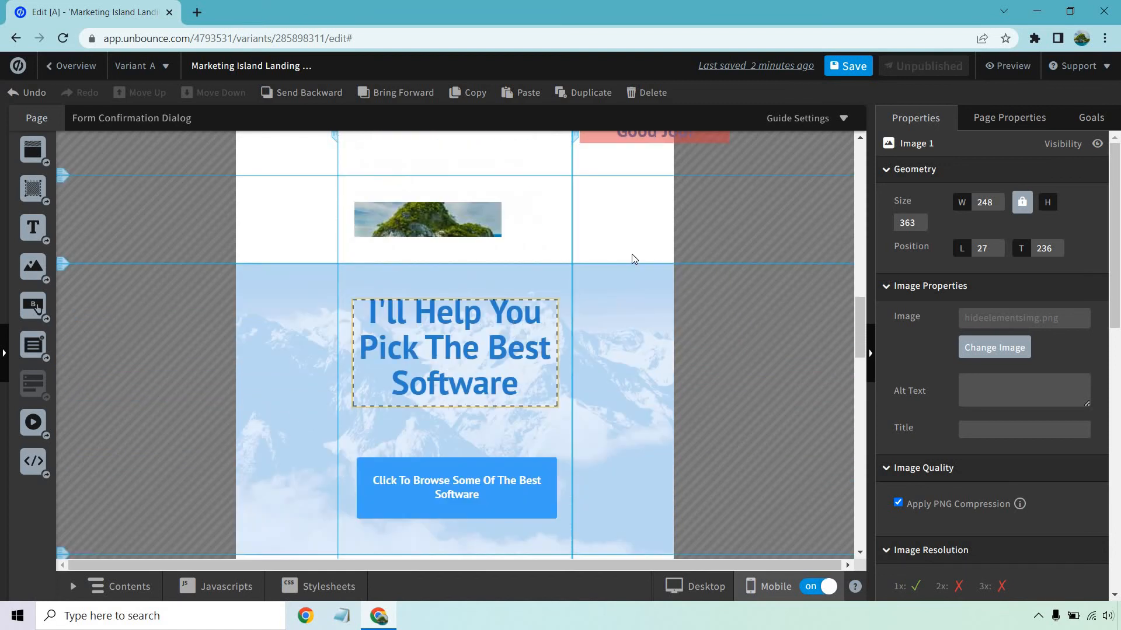
pyautogui.scroll(1, 633, 245)
pyautogui.scroll(-5, 636, 219)
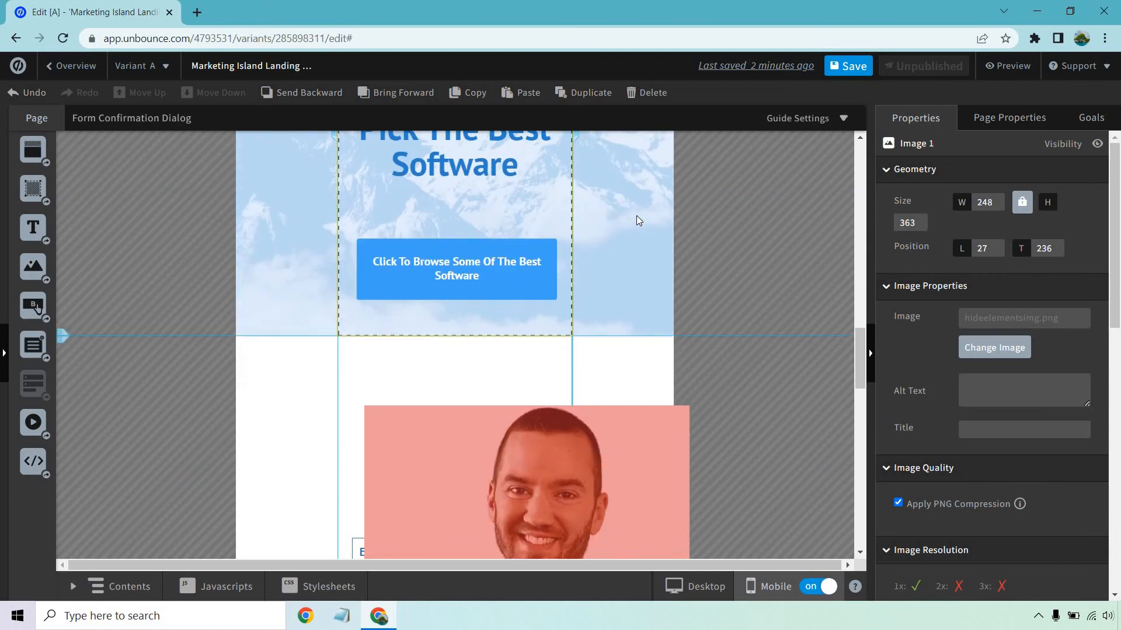
pyautogui.click(614, 336)
pyautogui.scroll(-3, 642, 379)
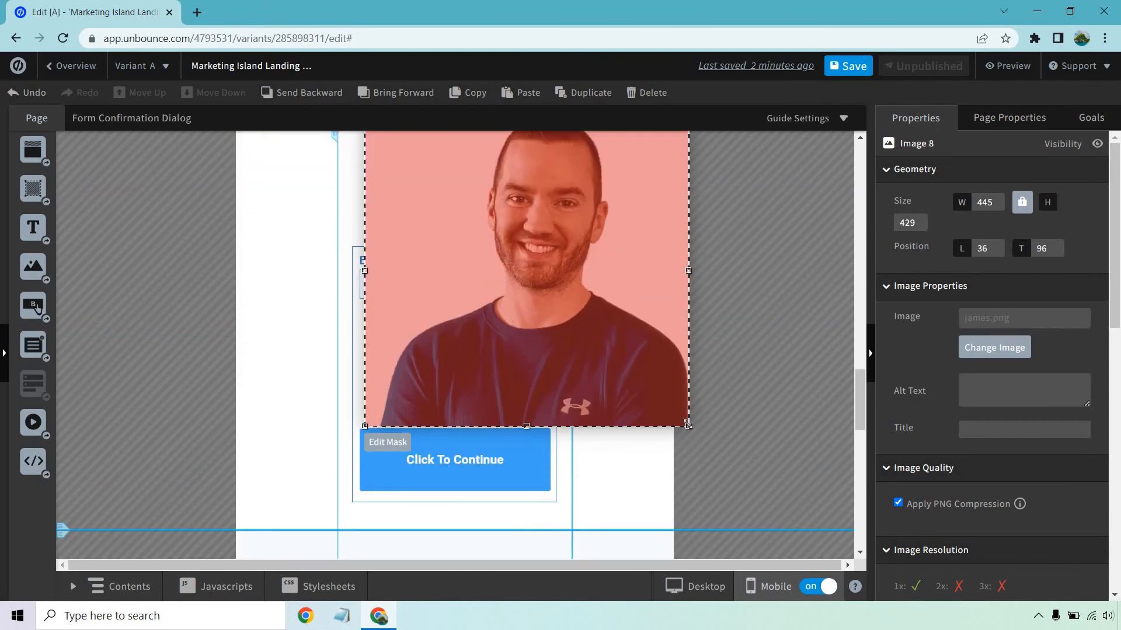
pyautogui.moveTo(687, 424); pyautogui.dragTo(573, 315)
pyautogui.moveTo(485, 292); pyautogui.dragTo(446, 261)
pyautogui.scroll(2, 592, 288)
pyautogui.moveTo(447, 252); pyautogui.dragTo(447, 249)
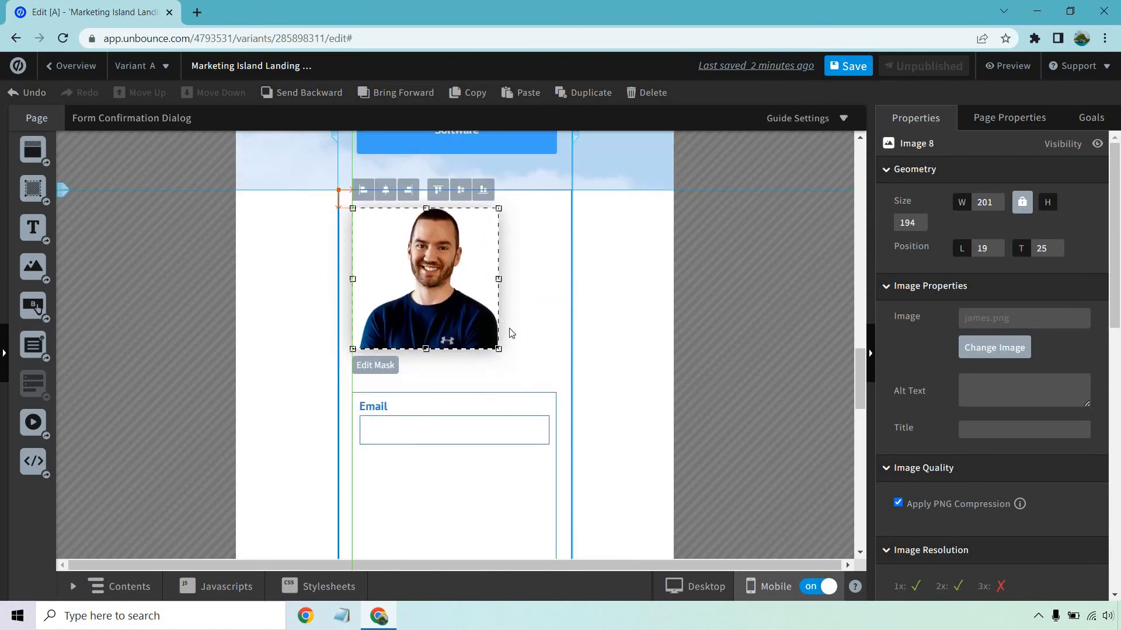
# Enlarge the mobile portrait to nearly the form's width and center it just above the email form.
pyautogui.moveTo(498, 350); pyautogui.dragTo(547, 374)
pyautogui.moveTo(494, 315); pyautogui.dragTo(496, 310)
pyautogui.click(639, 300)
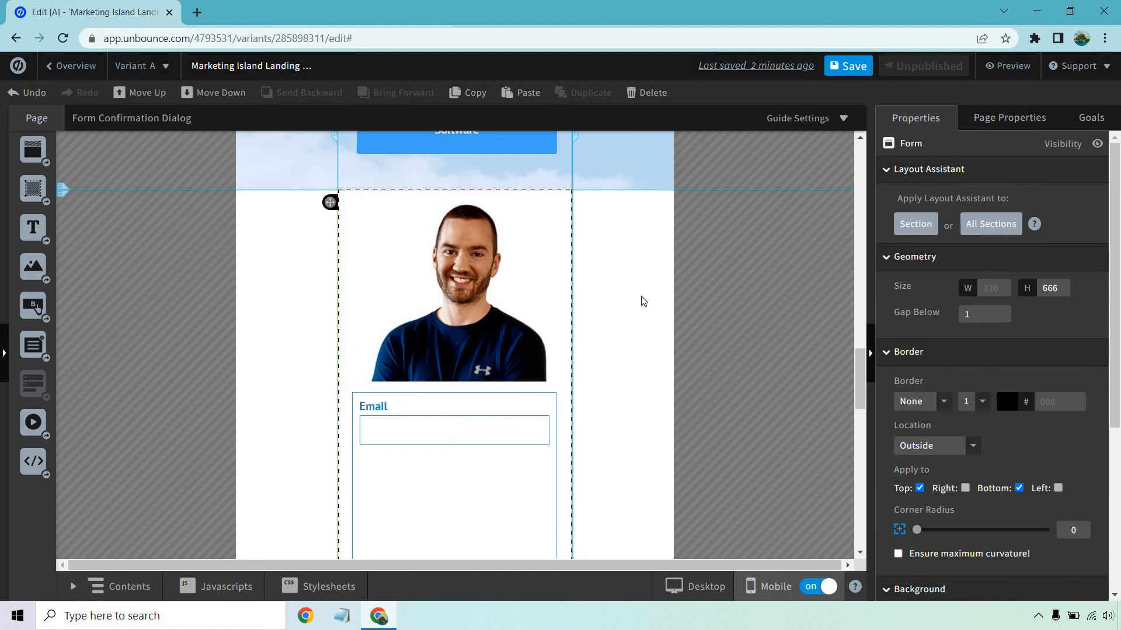
# Move the Click To Continue button up to about top 76, below the email field, and shorten the form box to end just below it.
pyautogui.scroll(-3, 644, 286)
pyautogui.moveTo(459, 364); pyautogui.dragTo(458, 243)
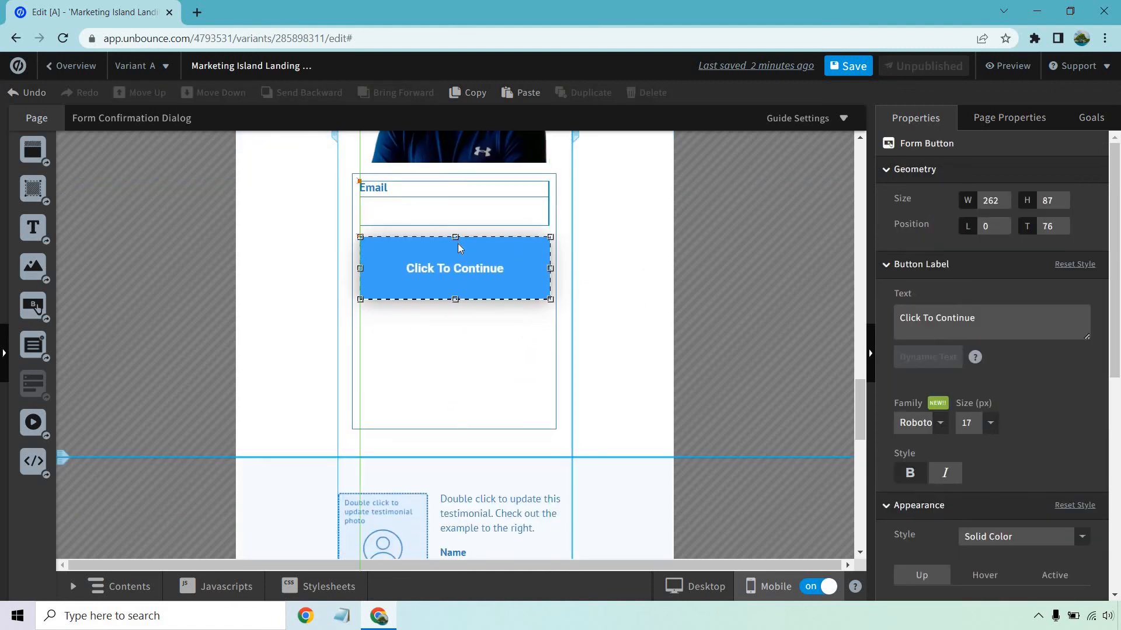
pyautogui.click(459, 435)
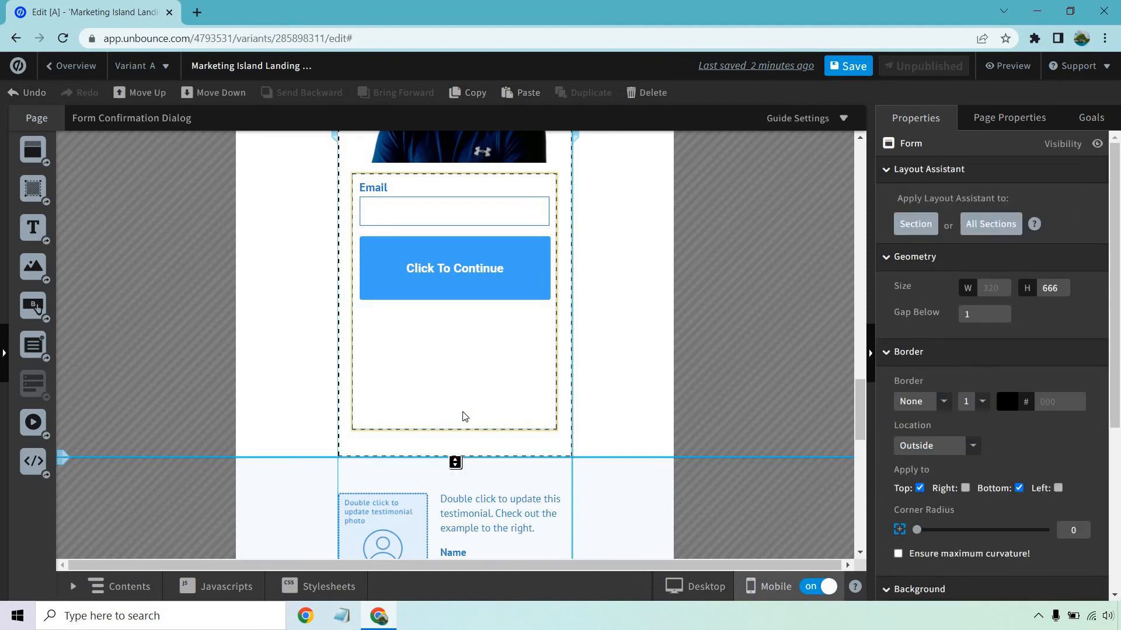
pyautogui.click(463, 413)
pyautogui.moveTo(454, 429); pyautogui.dragTo(454, 311)
# Reduce the height of the mobile Form section to about 502 px to remove the empty space below the form.
pyautogui.click(455, 458)
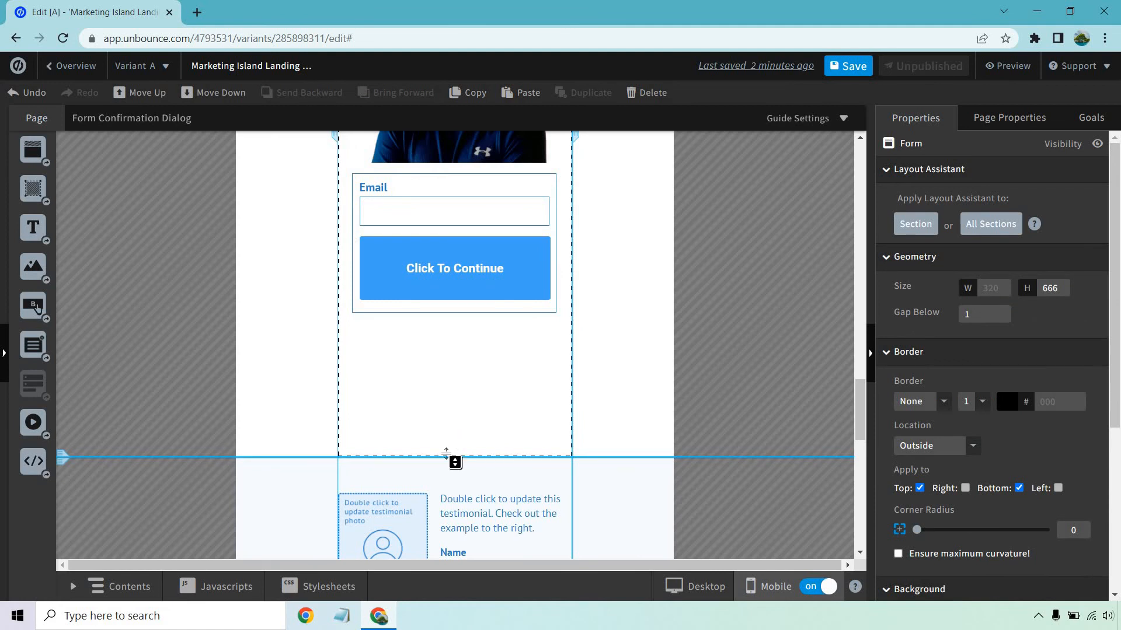
pyautogui.moveTo(455, 462); pyautogui.dragTo(453, 338)
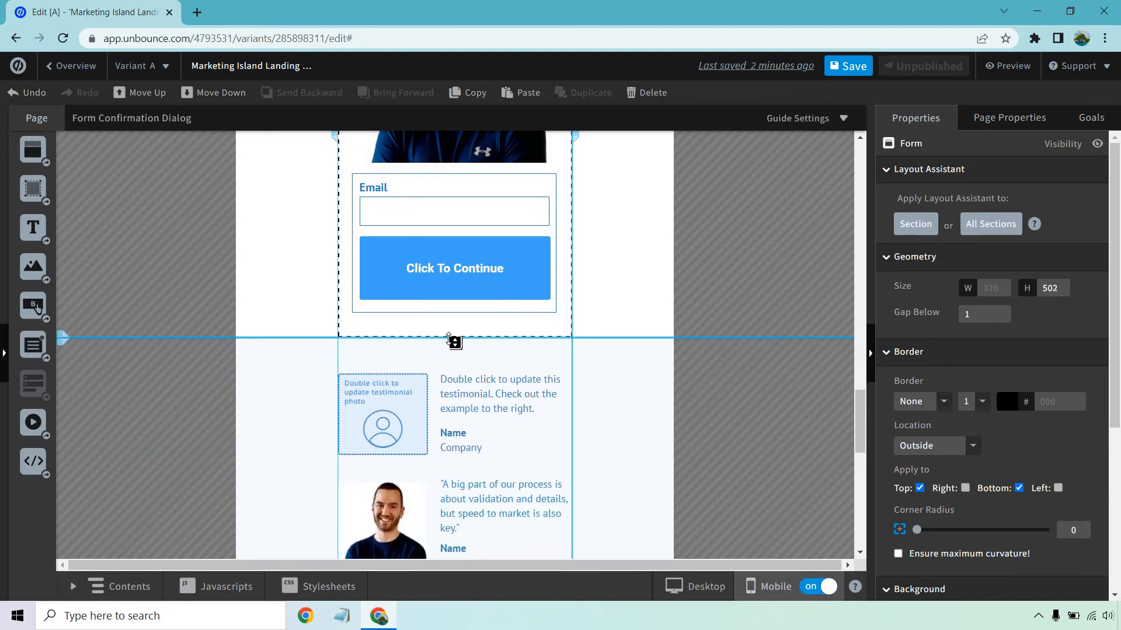
pyautogui.click(644, 389)
# Review the mobile testimonials, the step 11 and 12 instructions, and the rest of the mobile layout up to the Mobile Tip.
pyautogui.scroll(-3, 671, 339)
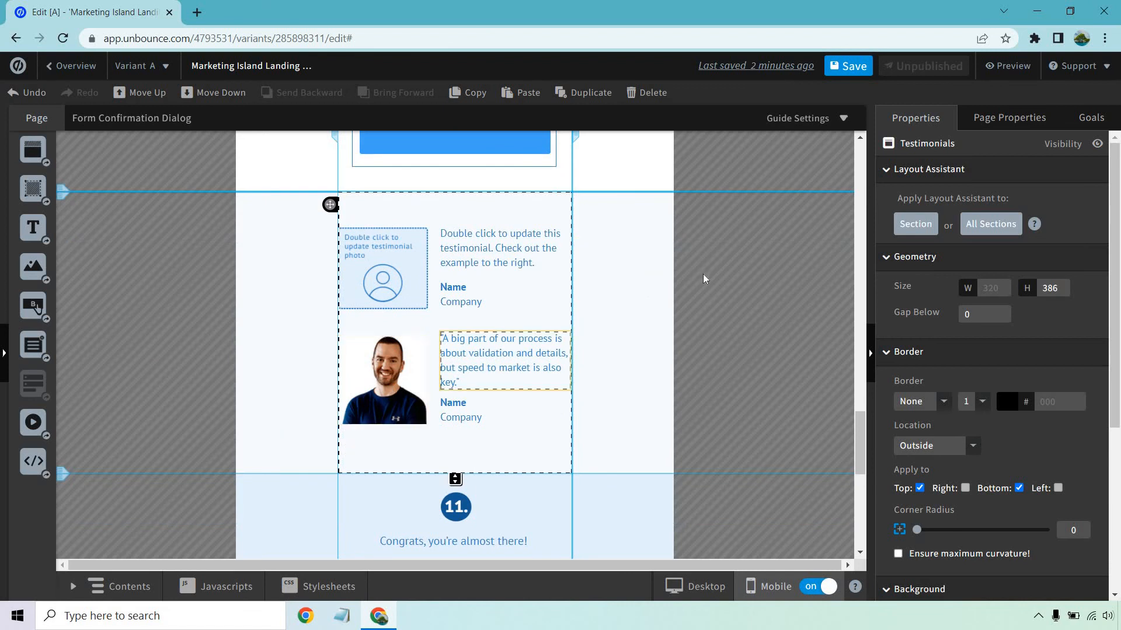
pyautogui.scroll(-3, 700, 277)
pyautogui.scroll(-3, 681, 266)
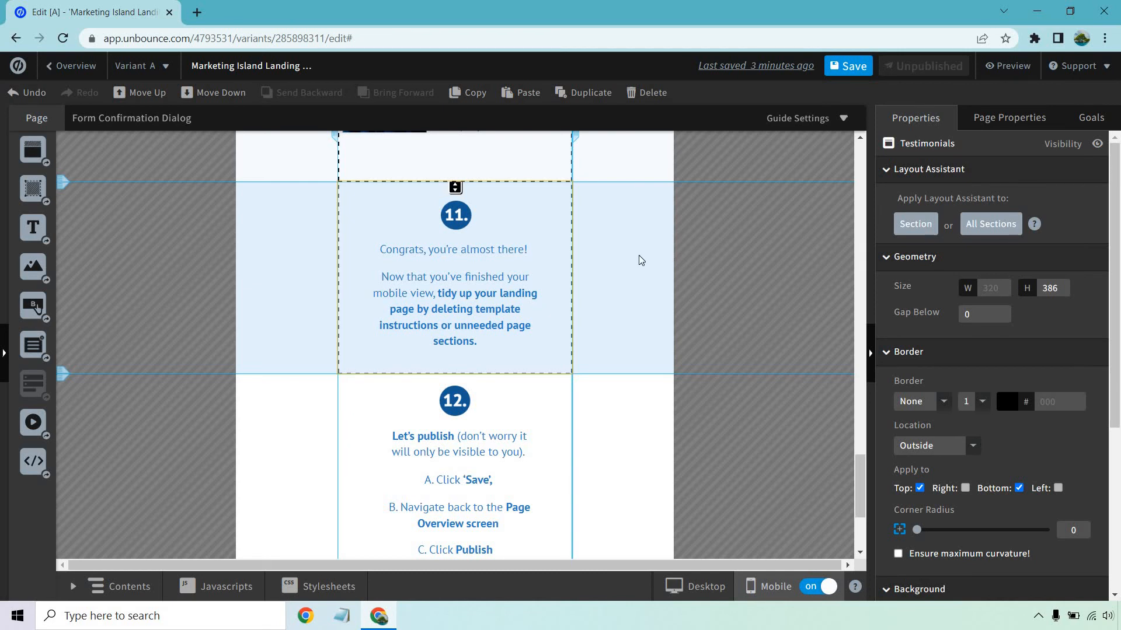
pyautogui.scroll(-4, 639, 260)
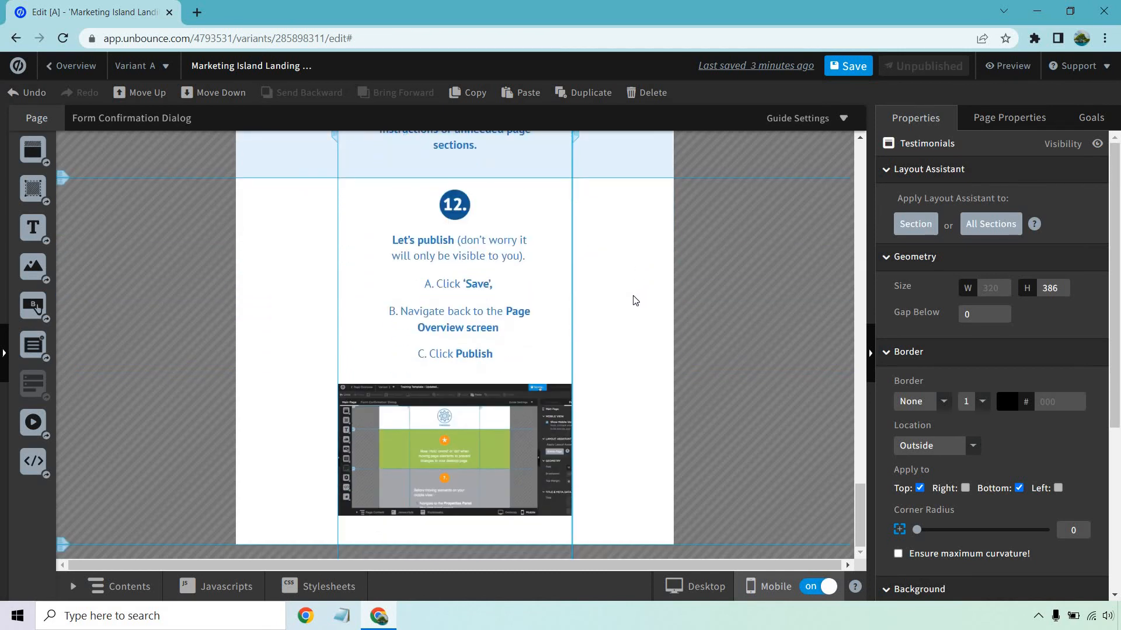
pyautogui.scroll(-8, 636, 300)
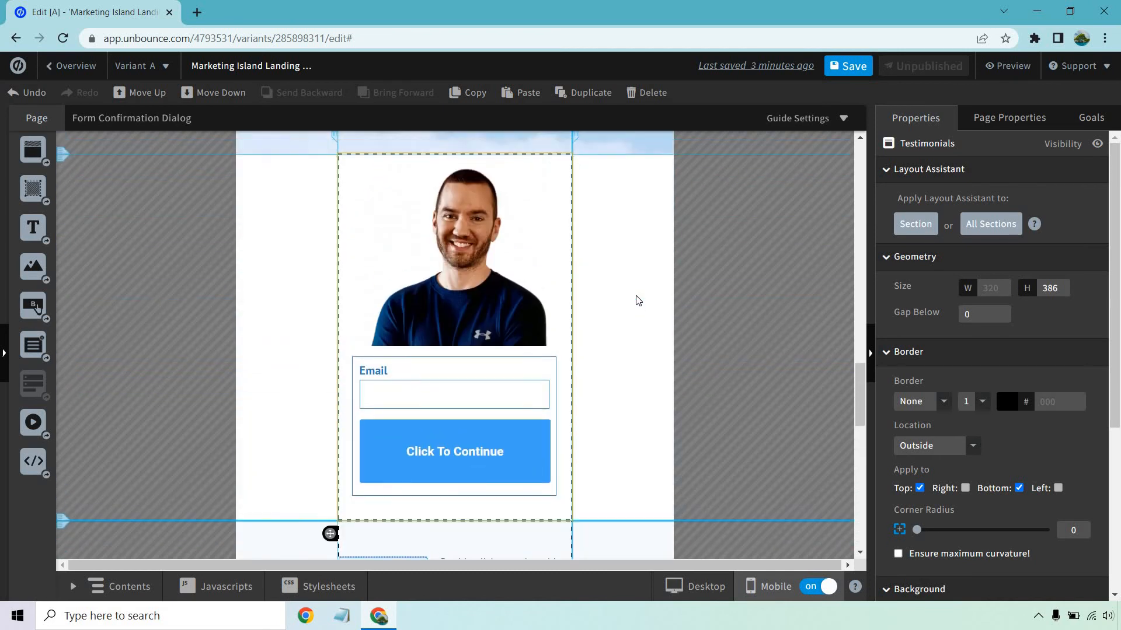
pyautogui.scroll(12, 636, 300)
pyautogui.scroll(8, 724, 321)
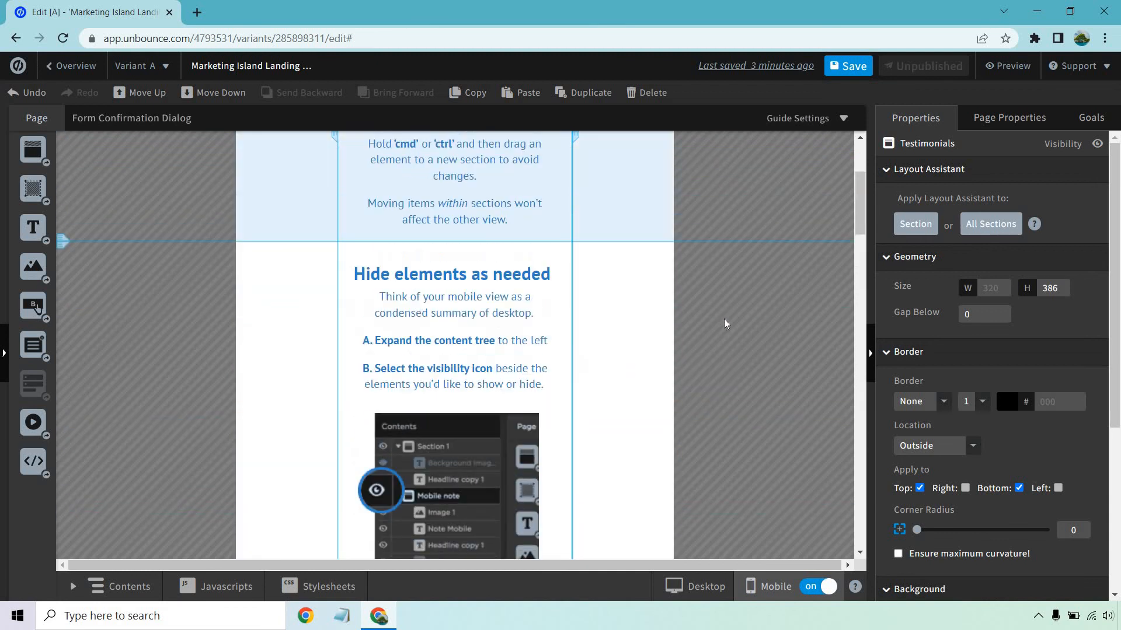
pyautogui.scroll(4, 723, 322)
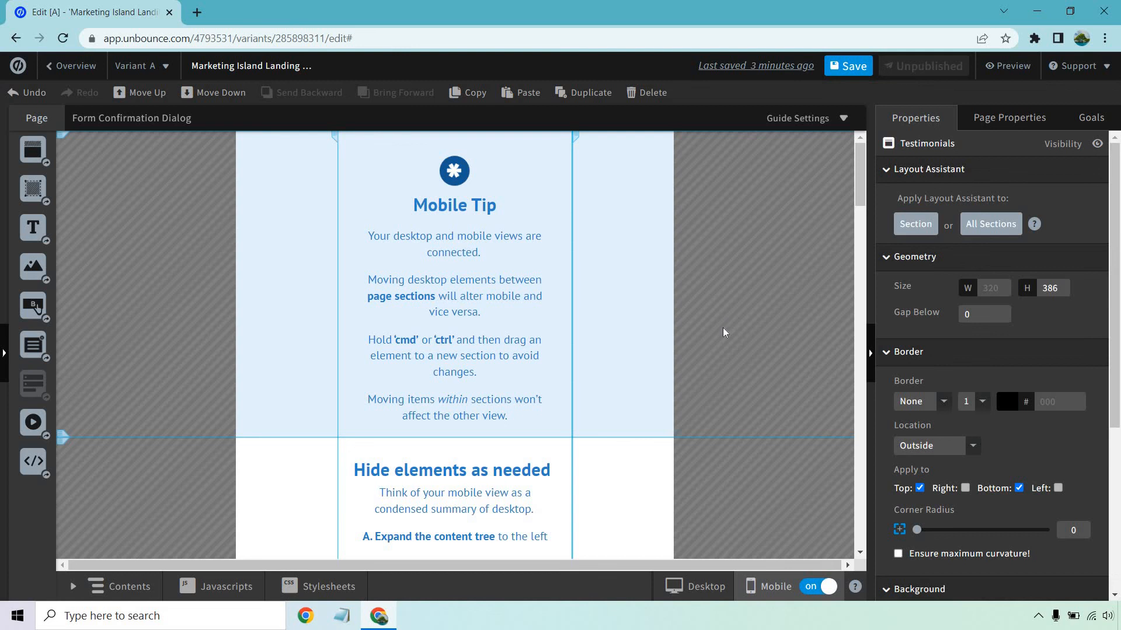
# Switch back to the desktop view and review the headline, newsletter form and testimonial sections.
pyautogui.click(696, 586)
pyautogui.scroll(-10, 716, 279)
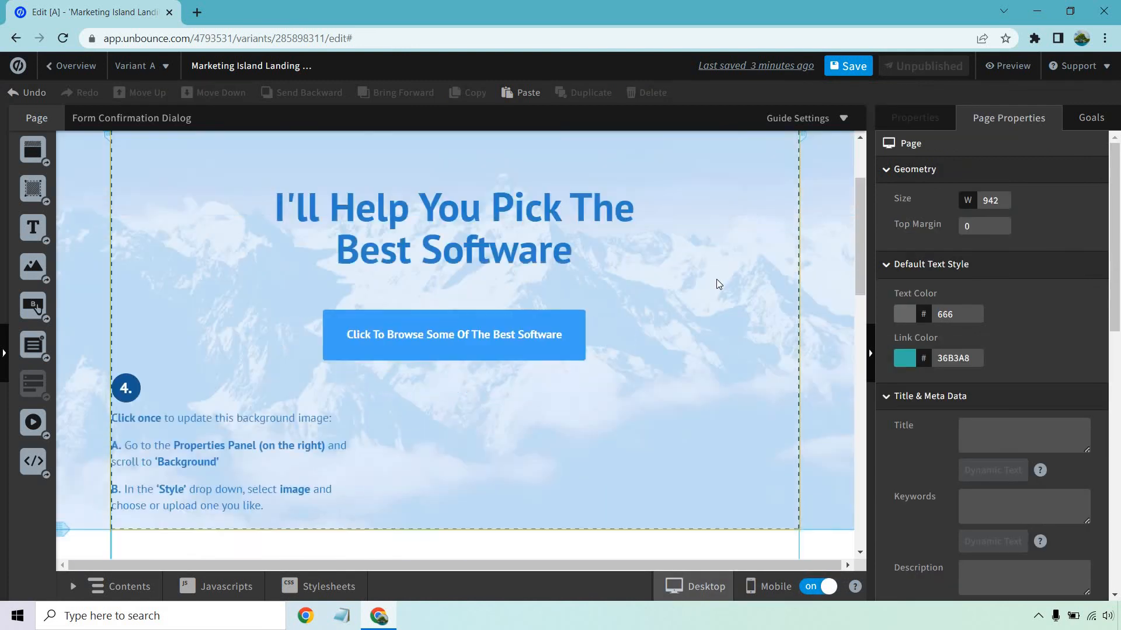
pyautogui.scroll(-7, 625, 401)
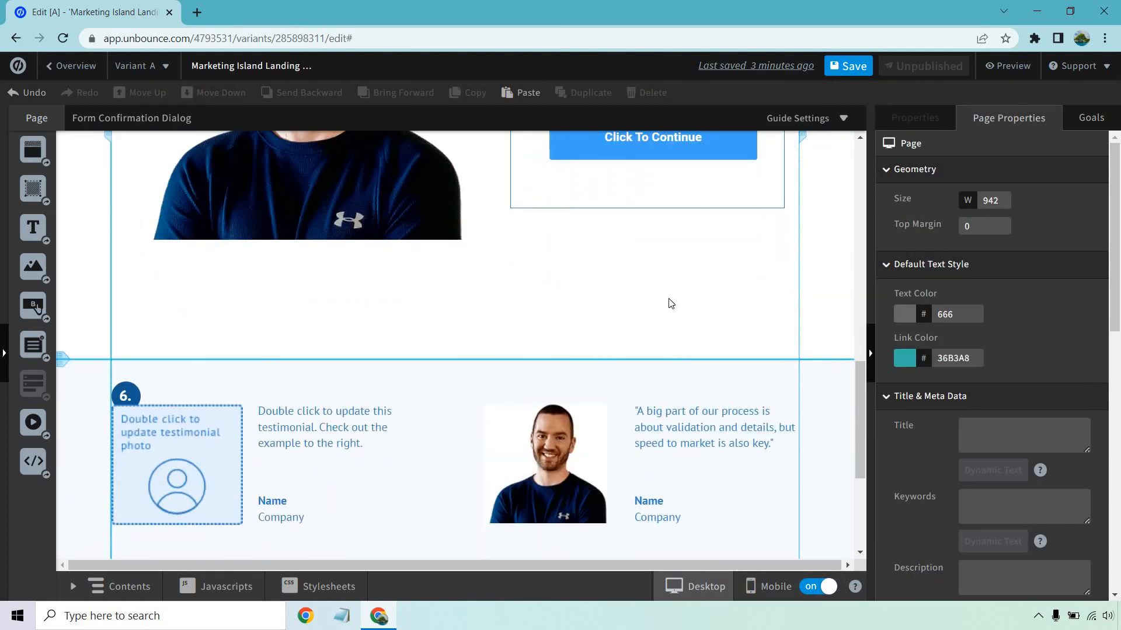
pyautogui.scroll(15, 726, 375)
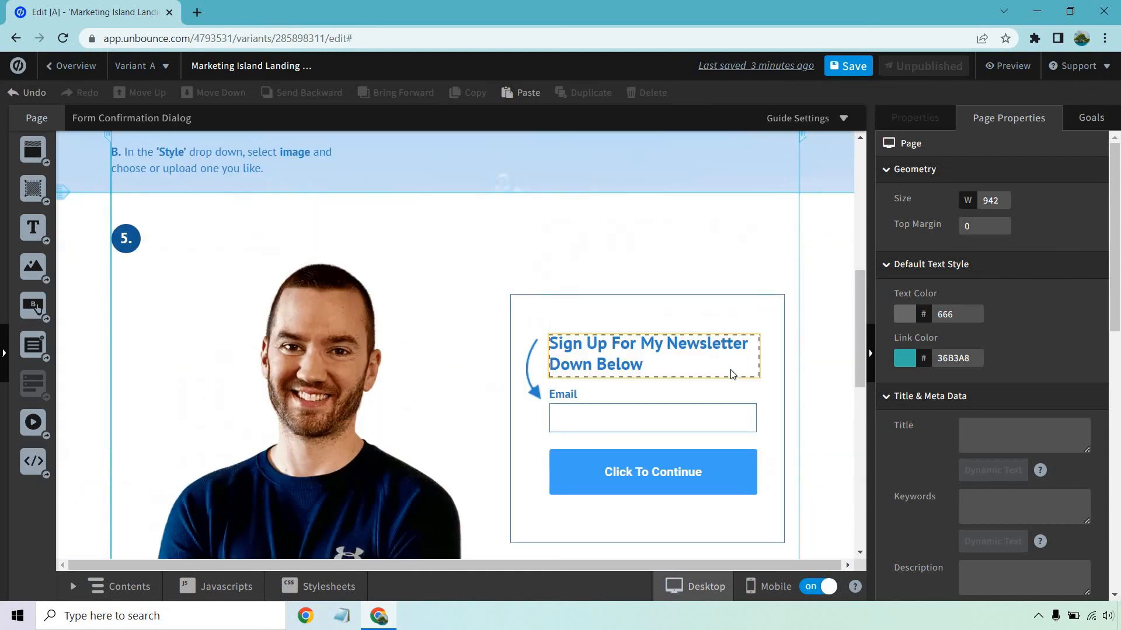